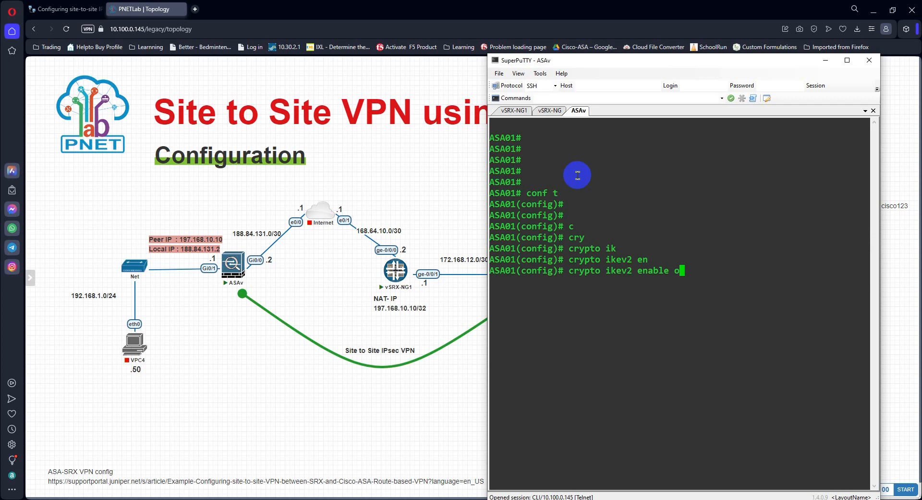
# Step: Enable IKEv2 on the outside interface of ASA01
pyautogui.press('Tab')
pyautogui.press('Return')
pyautogui.press('Return')
pyautogui.press('Return')
pyautogui.press('Return')
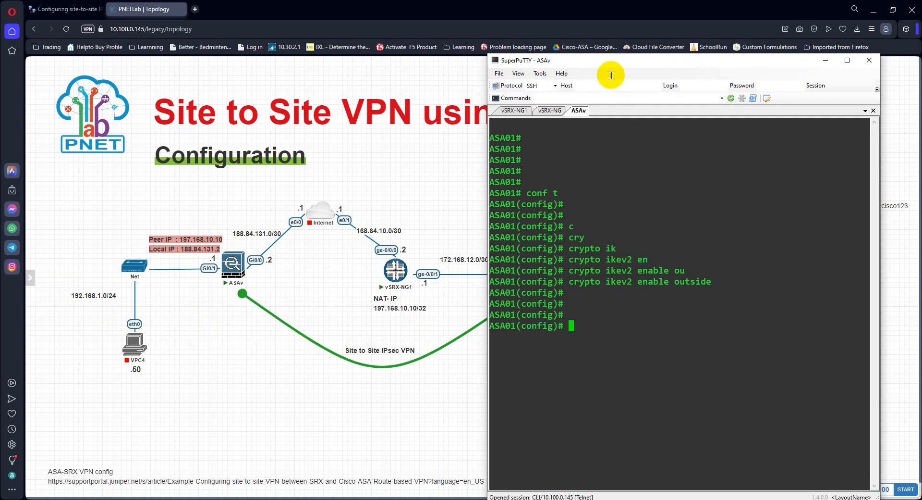
# Step: Check the topology diagram and create a network object group named LAN-192.168.1.0-24 on ASA01
pyautogui.click(447, 385)
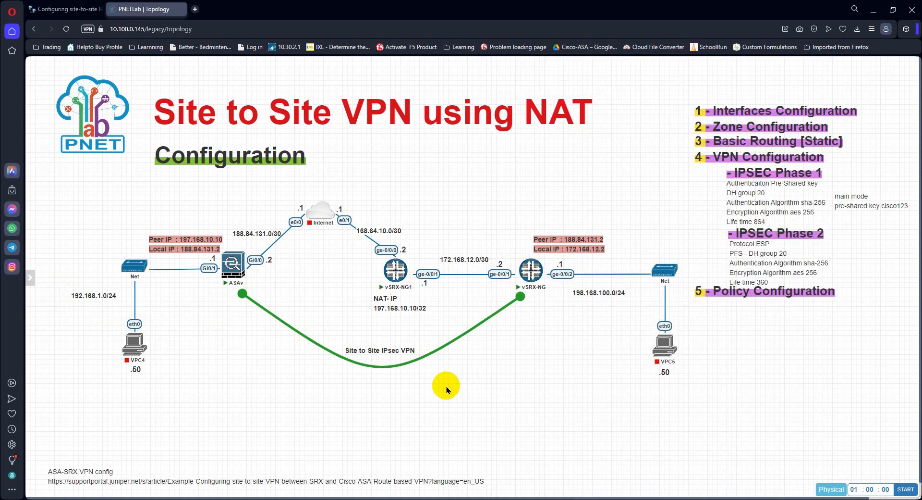
pyautogui.hotkey('alt', 'Tab')
pyautogui.click(587, 320)
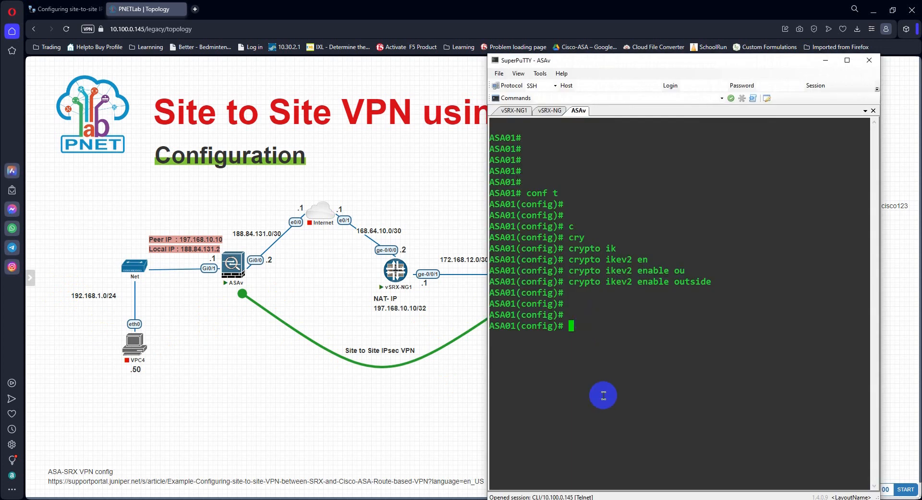
pyautogui.press('Return')
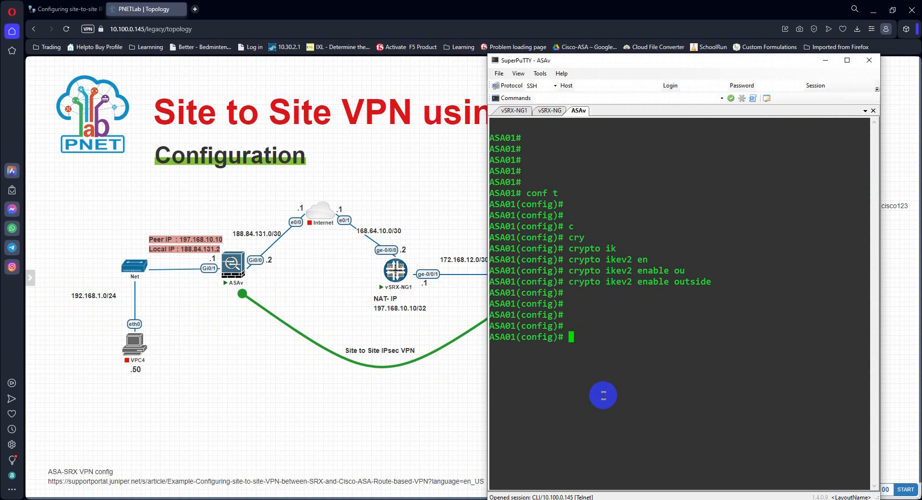
pyautogui.write('ou')
pyautogui.write('g')
pyautogui.press('BackSpace')
pyautogui.write('bj')
pyautogui.press('Tab')
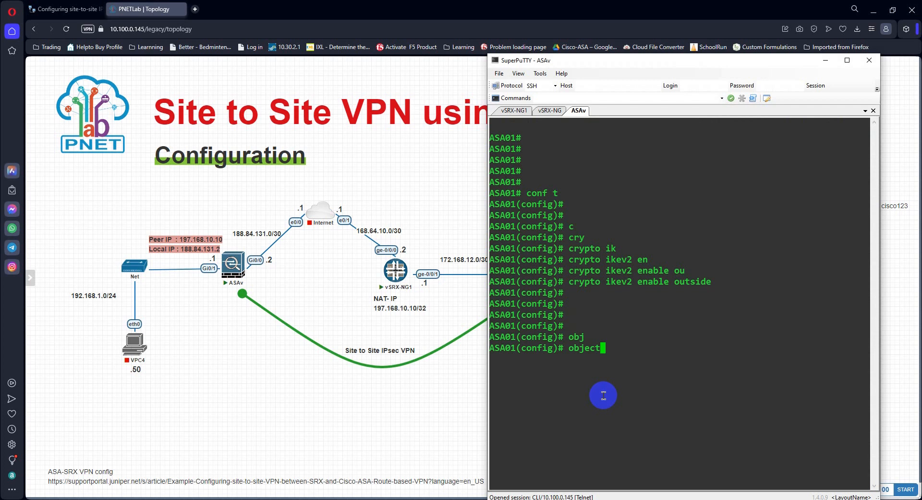
pyautogui.write('-g')
pyautogui.press('Tab')
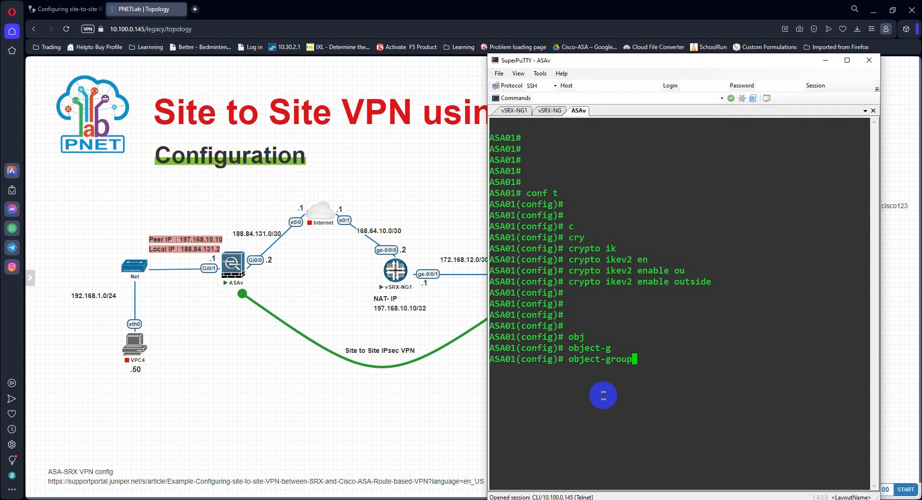
pyautogui.write('net')
pyautogui.press('Tab')
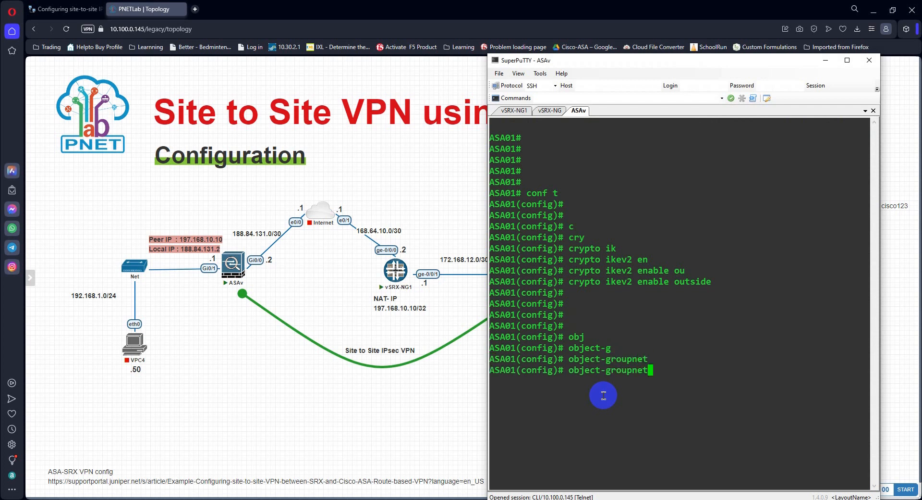
pyautogui.press('BackSpace')
pyautogui.press('BackSpace')
pyautogui.press('Tab')
pyautogui.press('BackSpace')
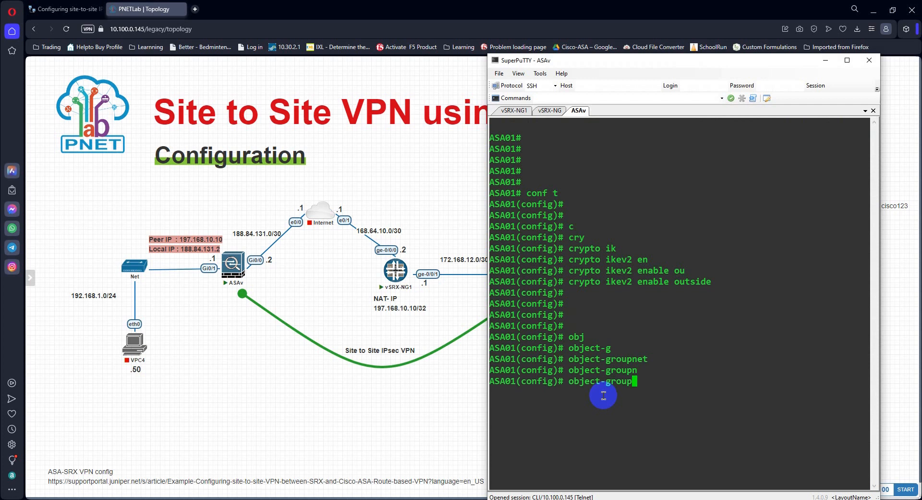
pyautogui.press('Tab')
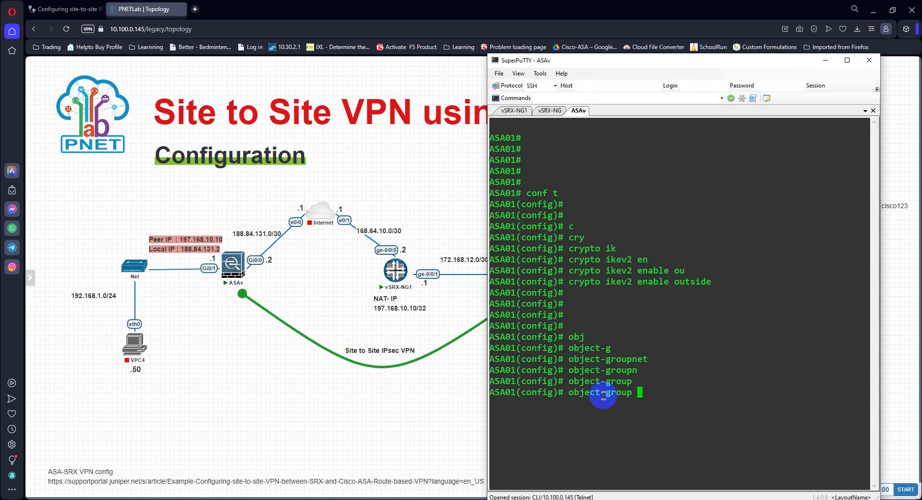
pyautogui.write('net')
pyautogui.press('Tab')
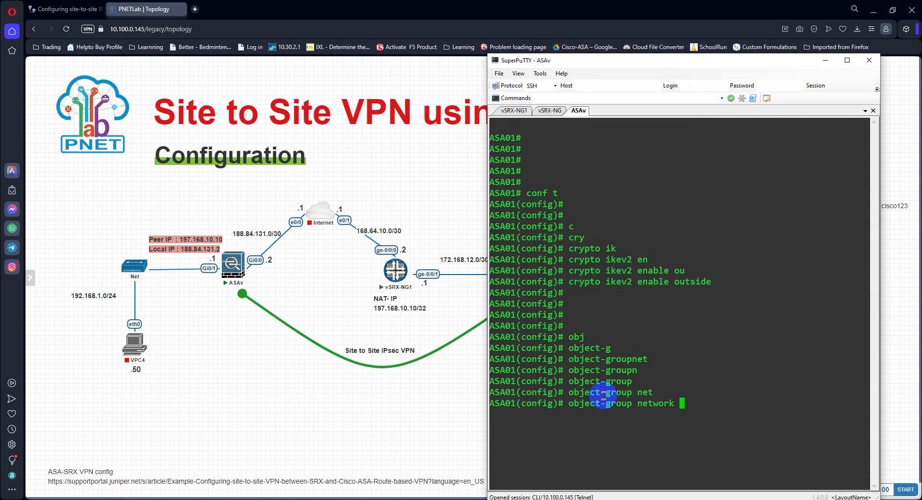
pyautogui.write('LAN-192.168.1.0-24')
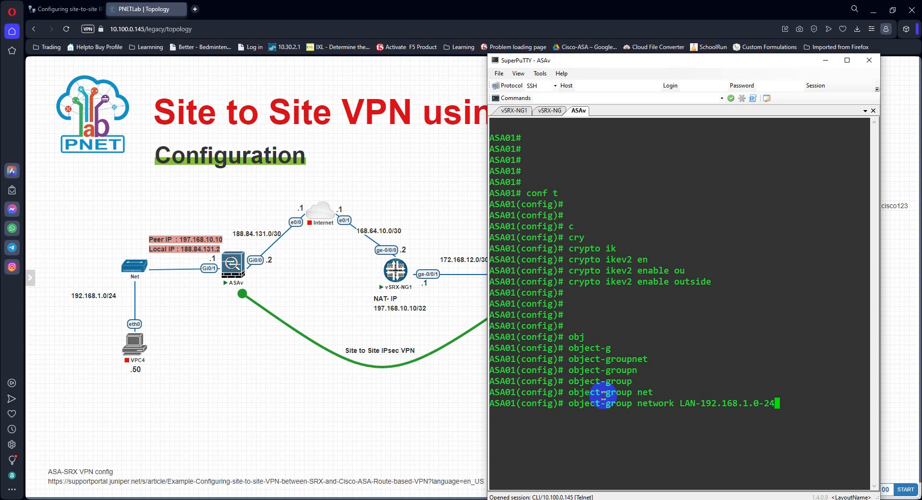
pyautogui.press('Return')
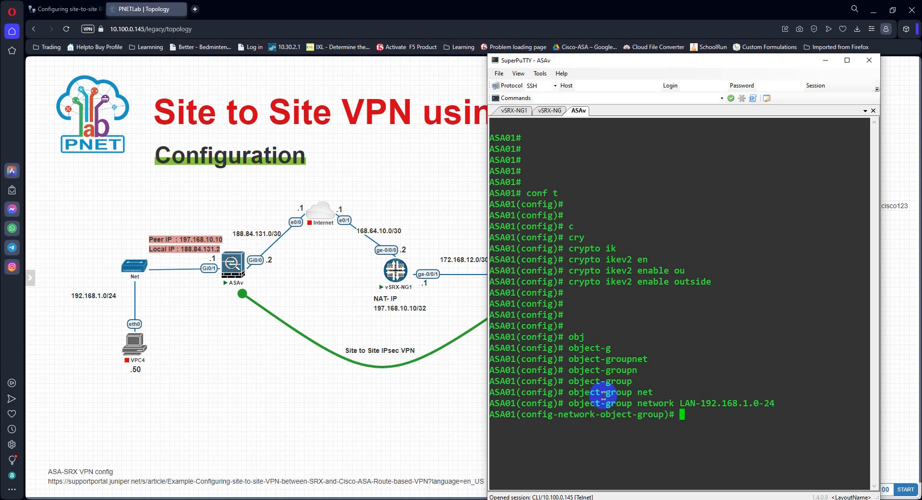
# Step: Add the network object 192.168.1.0 with mask 255.255.255.0 to the LAN object group
pyautogui.write('NET')
pyautogui.press('Tab')
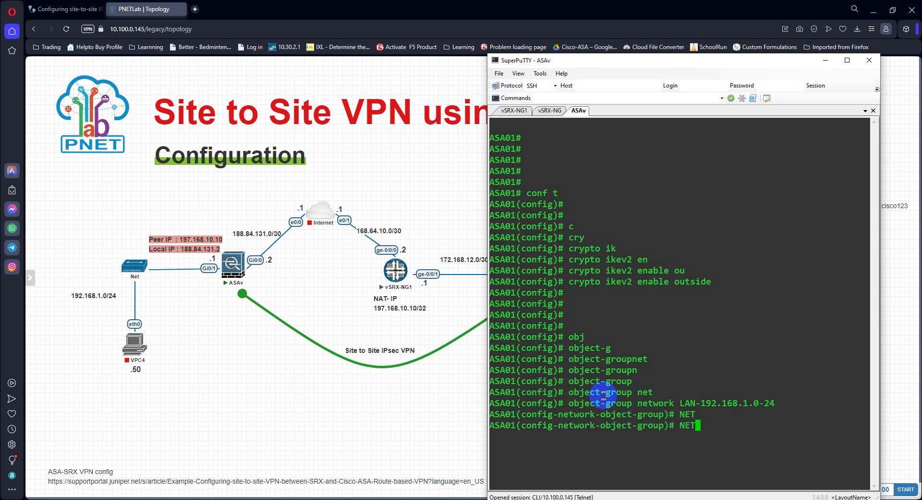
pyautogui.press('BackSpace')
pyautogui.press('BackSpace')
pyautogui.press('BackSpace')
pyautogui.write('net')
pyautogui.press('Tab')
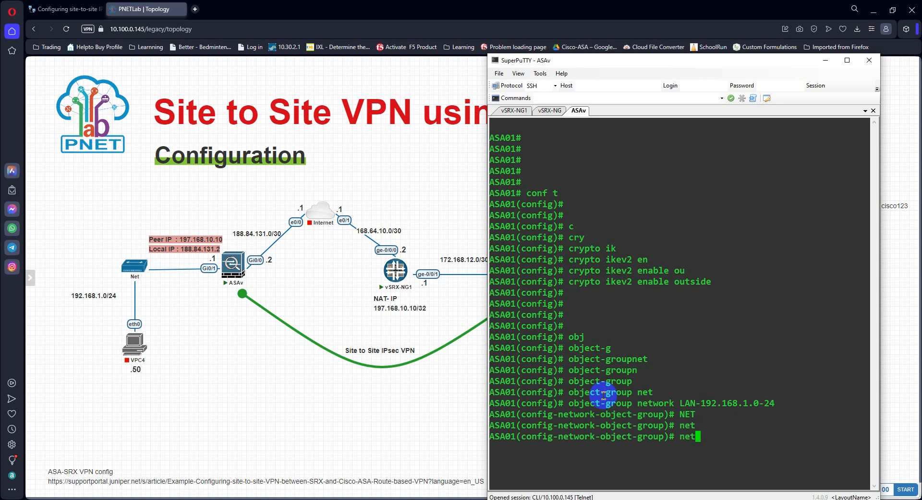
pyautogui.write('wo')
pyautogui.press('Tab')
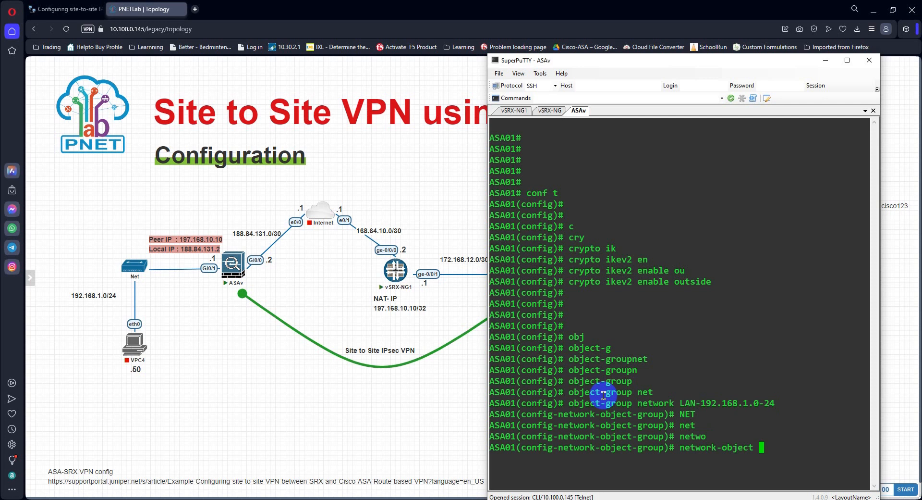
pyautogui.write('192.168.1.0 255.255.255.0')
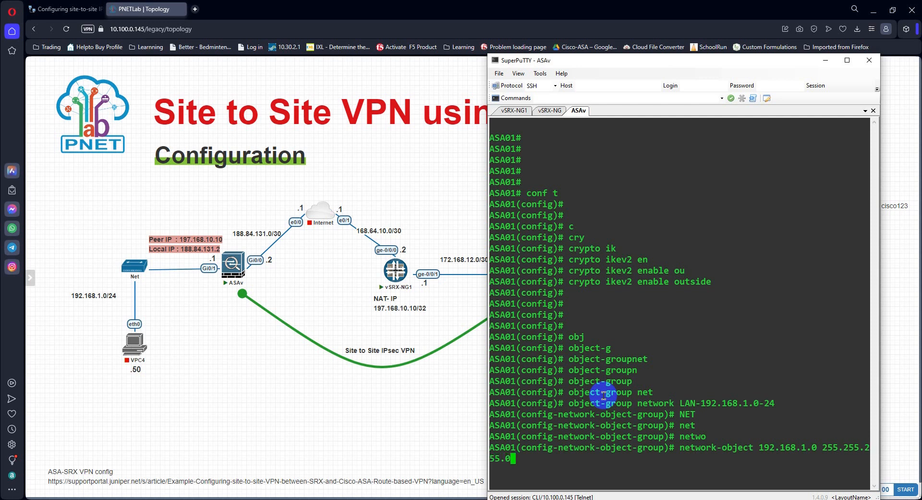
pyautogui.press('Return')
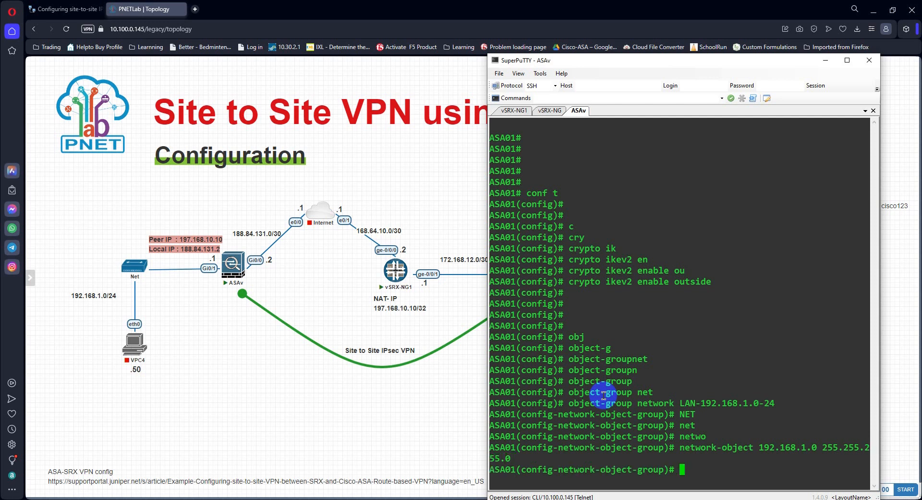
pyautogui.press('Return')
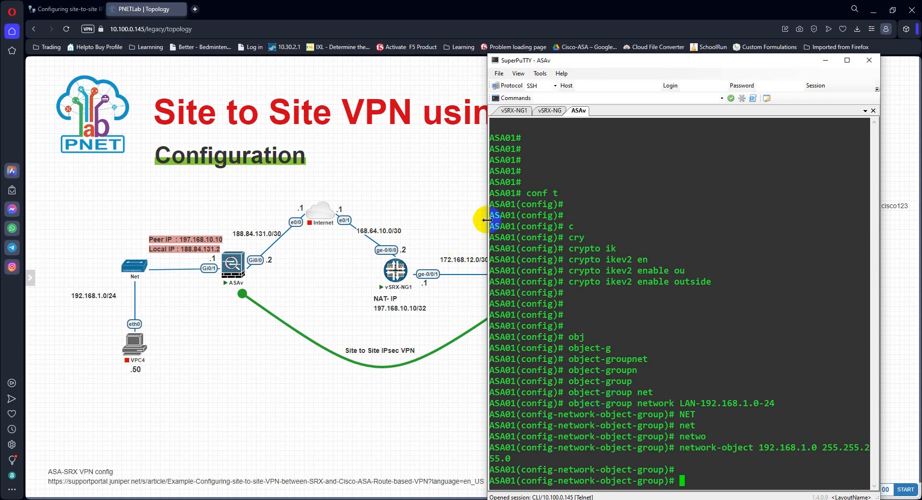
# Step: Widen the terminal window and exit the object-group configuration back to global configuration mode
pyautogui.moveTo(488, 220); pyautogui.dragTo(411, 214)
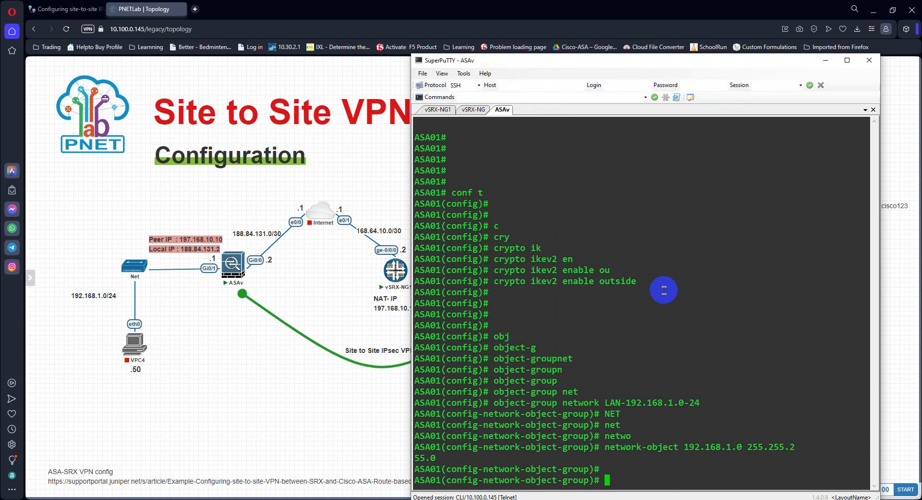
pyautogui.write('exit')
pyautogui.press('Return')
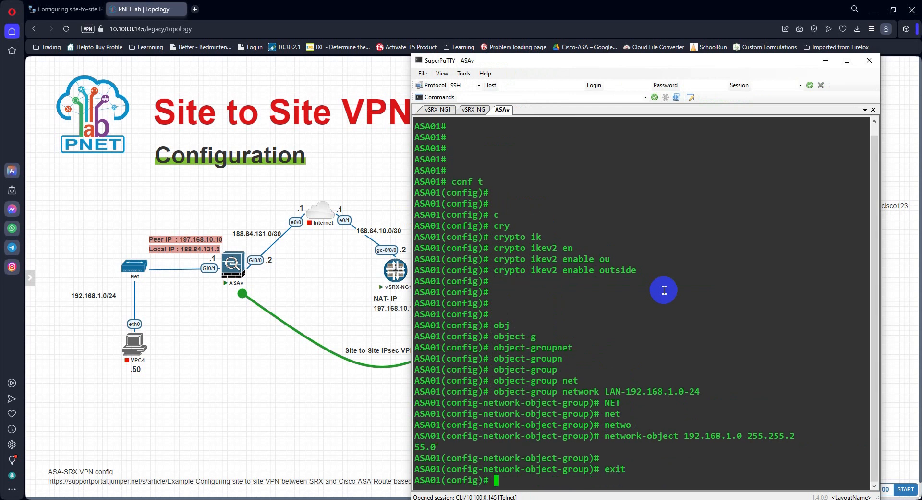
pyautogui.press('Return')
# Step: Reuse the earlier object-group command to create a network object group named Remote-SRX-Networ
pyautogui.press('Up')
pyautogui.press('Up')
pyautogui.press('Up')
pyautogui.press('Up')
pyautogui.press('Up')
pyautogui.press('Up')
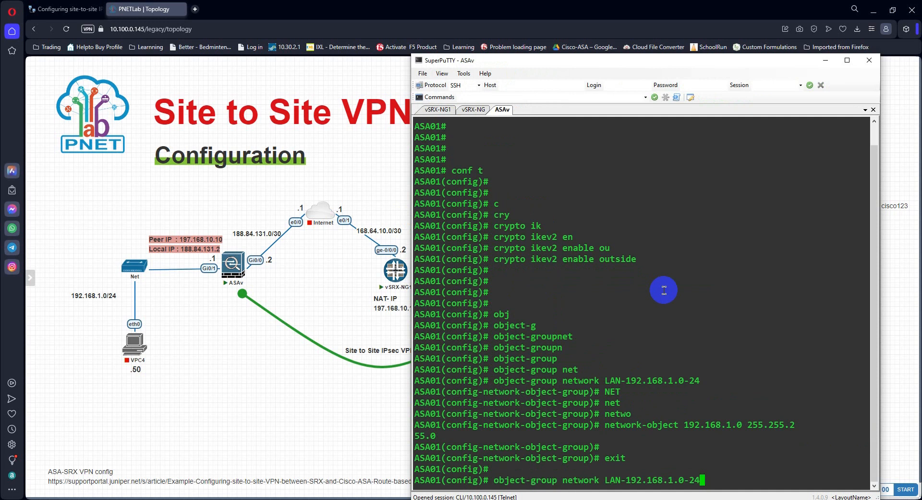
pyautogui.press('Up')
pyautogui.press('Up')
pyautogui.press('Up')
pyautogui.press('Up')
pyautogui.press('Up')
pyautogui.press('Up')
pyautogui.press('Up')
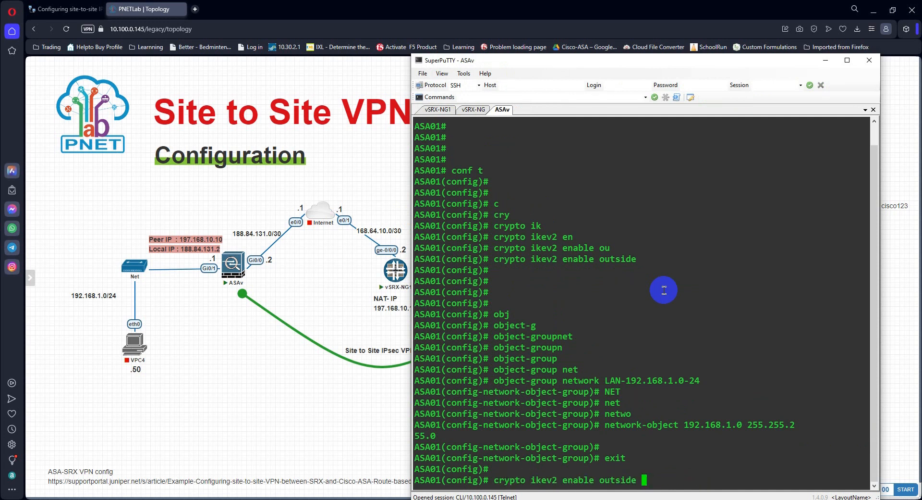
pyautogui.press('Down')
pyautogui.press('Down')
pyautogui.press('Down')
pyautogui.press('Down')
pyautogui.press('Down')
pyautogui.press('Down')
pyautogui.press('Down')
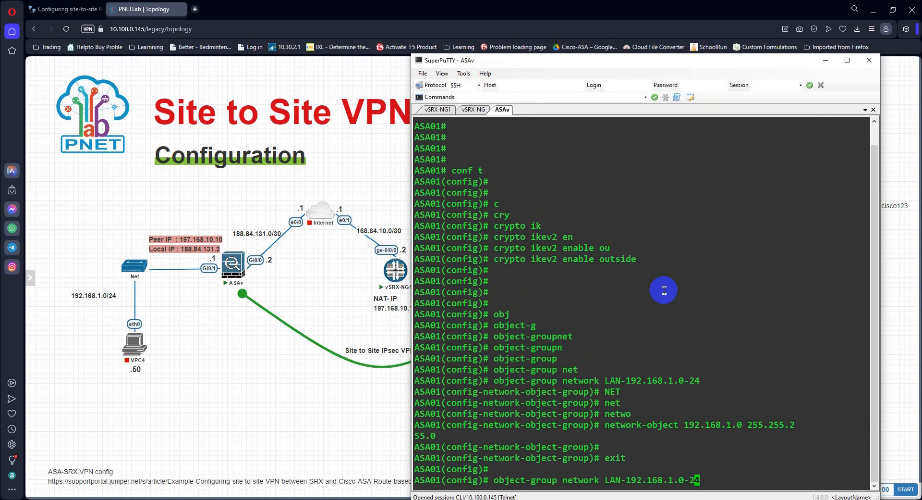
pyautogui.press('BackSpace')
pyautogui.press('BackSpace')
pyautogui.press('BackSpace')
pyautogui.press('BackSpace')
pyautogui.press('BackSpace')
pyautogui.press('BackSpace')
pyautogui.press('BackSpace')
pyautogui.press('BackSpace')
pyautogui.press('BackSpace')
pyautogui.press('BackSpace')
pyautogui.press('BackSpace')
pyautogui.press('BackSpace')
pyautogui.press('BackSpace')
pyautogui.press('BackSpace')
pyautogui.press('BackSpace')
pyautogui.press('BackSpace')
pyautogui.press('BackSpace')
pyautogui.press('BackSpace')
pyautogui.write('Remote-SR')
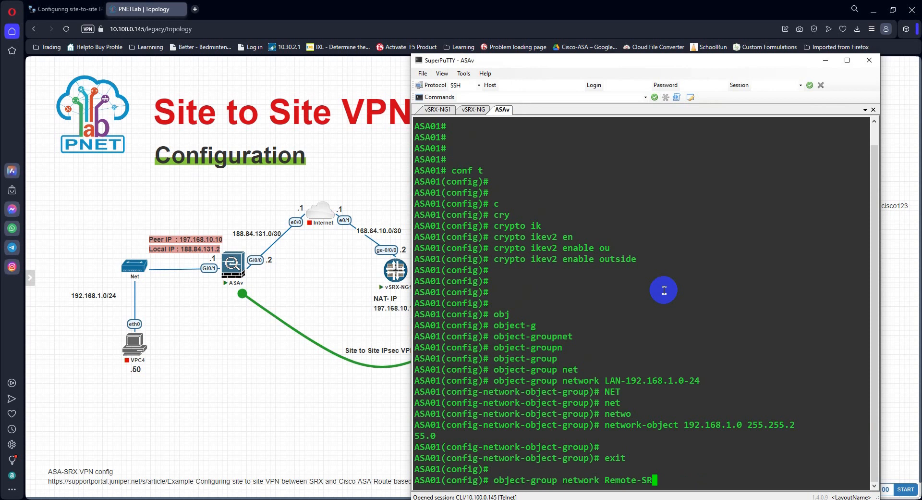
pyautogui.write('X-Networ')
pyautogui.press('Return')
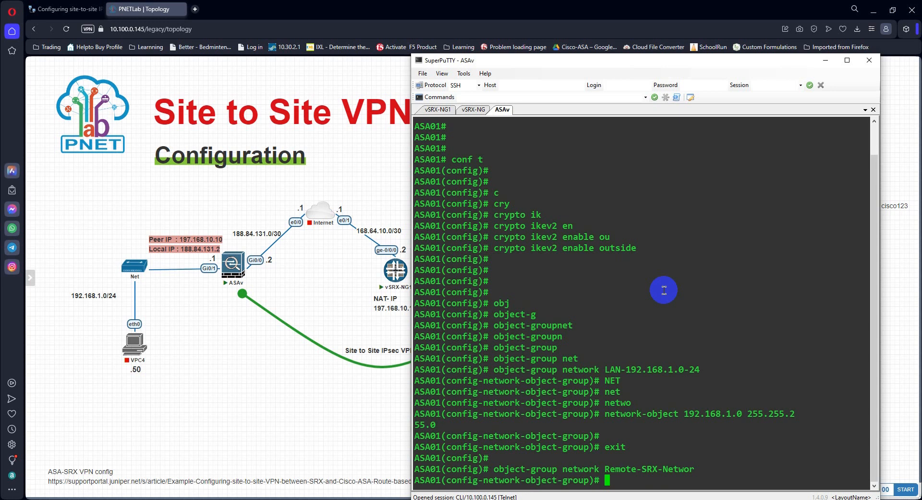
# Step: Add the network object 192.168.100.0 with mask 255.255.255.0 to the remote SRX group and exit the group configuration
pyautogui.write('net')
pyautogui.press('Tab')
pyautogui.write('w')
pyautogui.press('Tab')
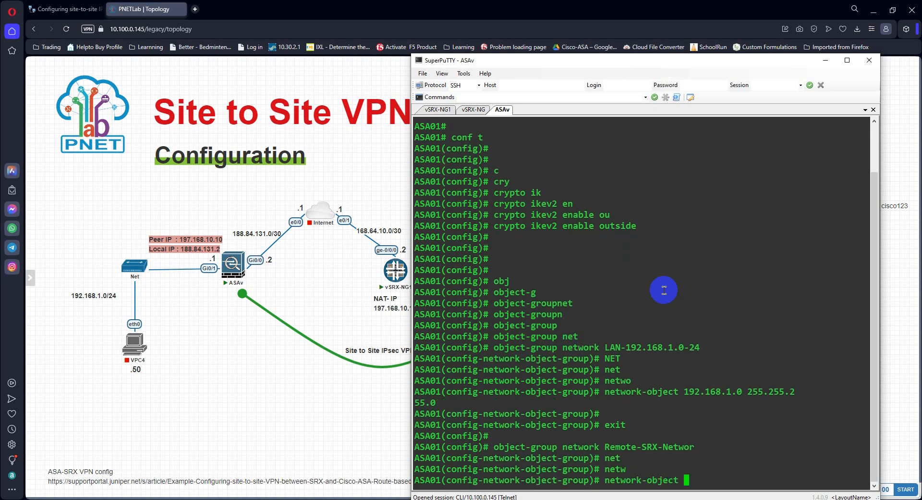
pyautogui.write('192.168.100.0 2')
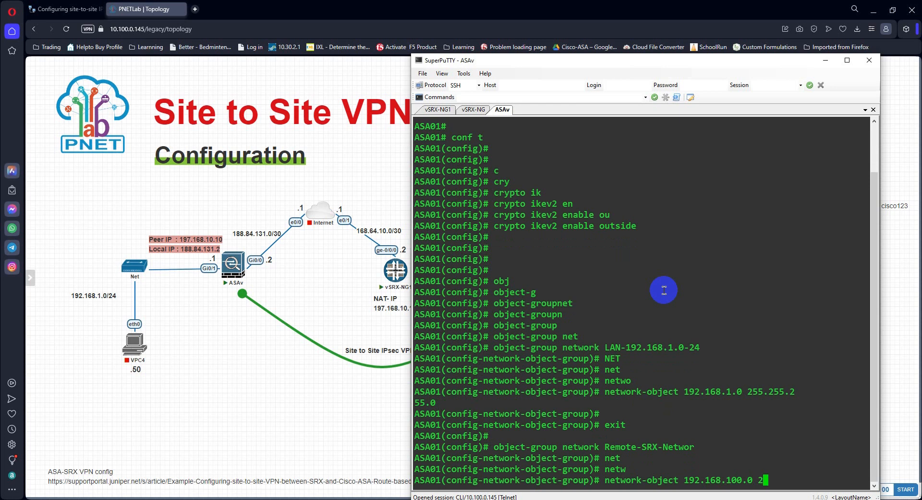
pyautogui.write('55.255.255.0')
pyautogui.press('Return')
pyautogui.press('Return')
pyautogui.write('exit')
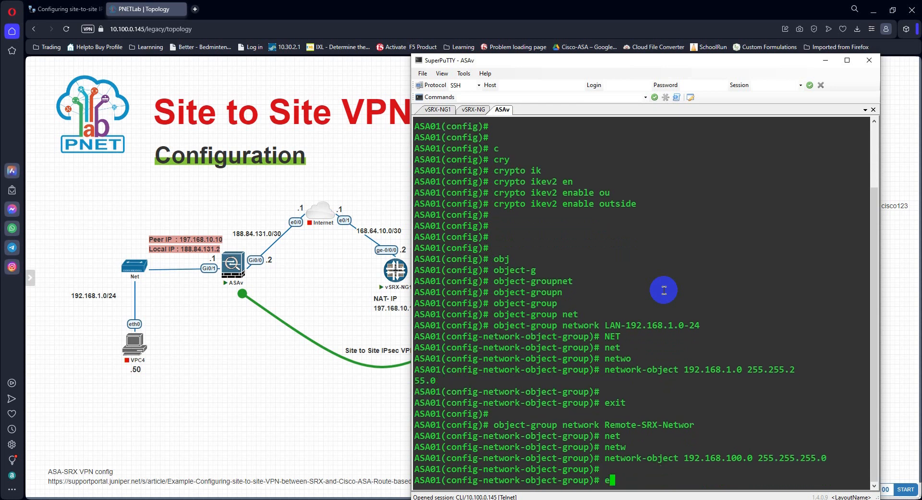
pyautogui.press('Return')
pyautogui.press('Return')
pyautogui.press('Return')
# Step: Display the object groups in the running configuration with show run object-group
pyautogui.write('show')
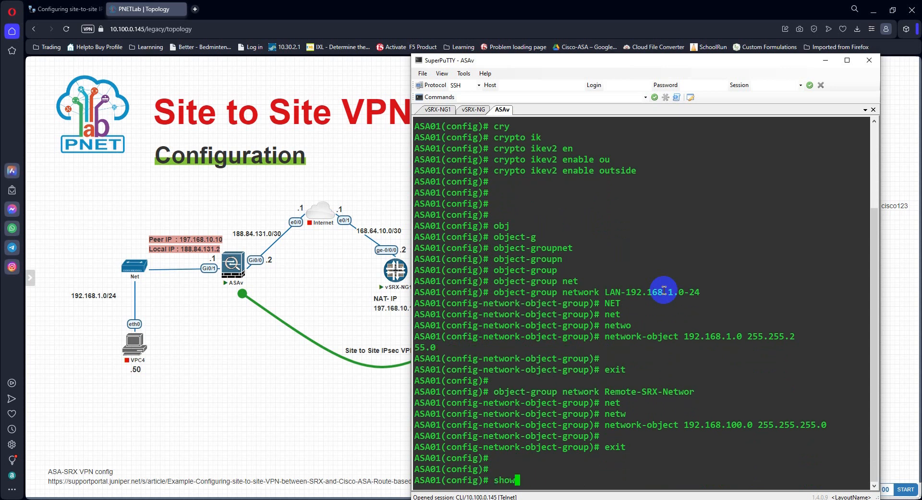
pyautogui.write(' run obj')
pyautogui.press('Tab')
pyautogui.write('-g')
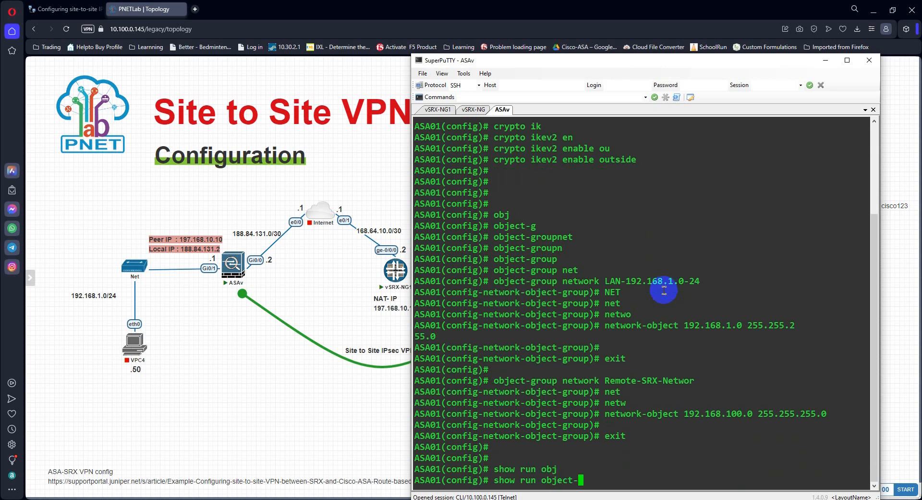
pyautogui.press('Tab')
pyautogui.press('Return')
pyautogui.press('Return')
pyautogui.press('Return')
pyautogui.press('Return')
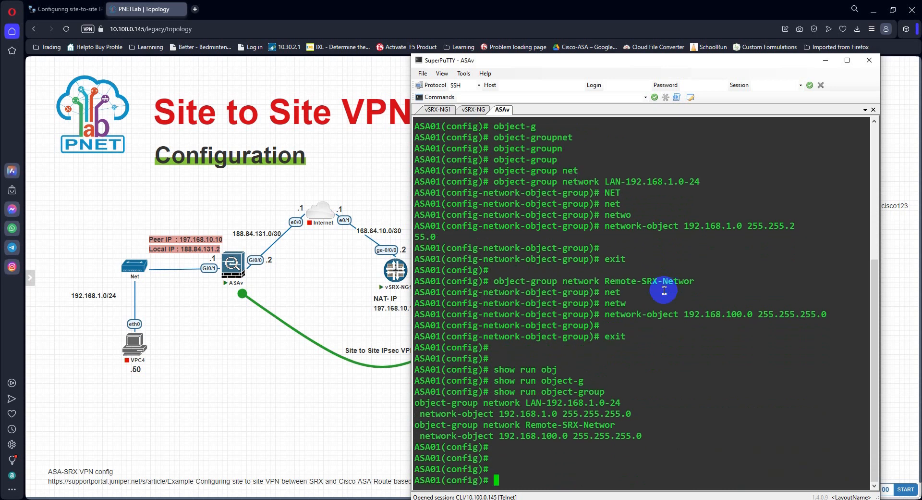
pyautogui.press('Return')
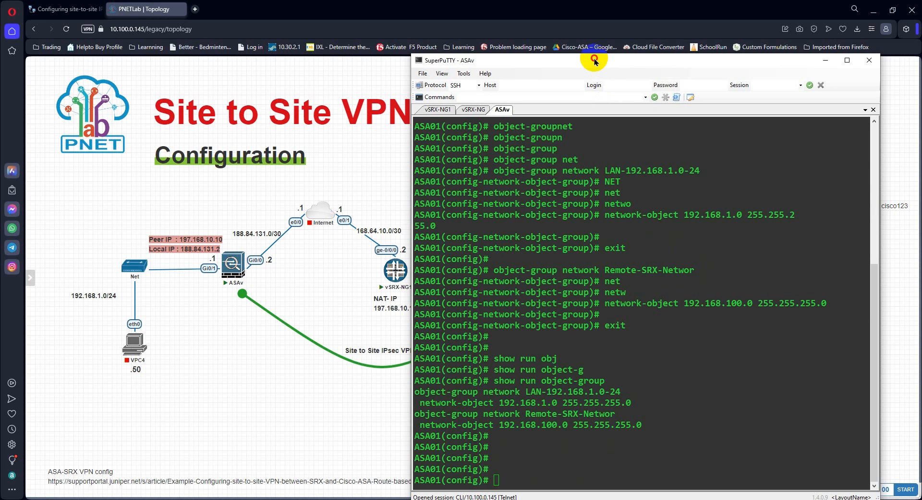
# Step: Move the terminal window clear of the VPN parameter notes and list the priority options for crypto ikev2 policy
pyautogui.moveTo(593, 60); pyautogui.dragTo(227, 29)
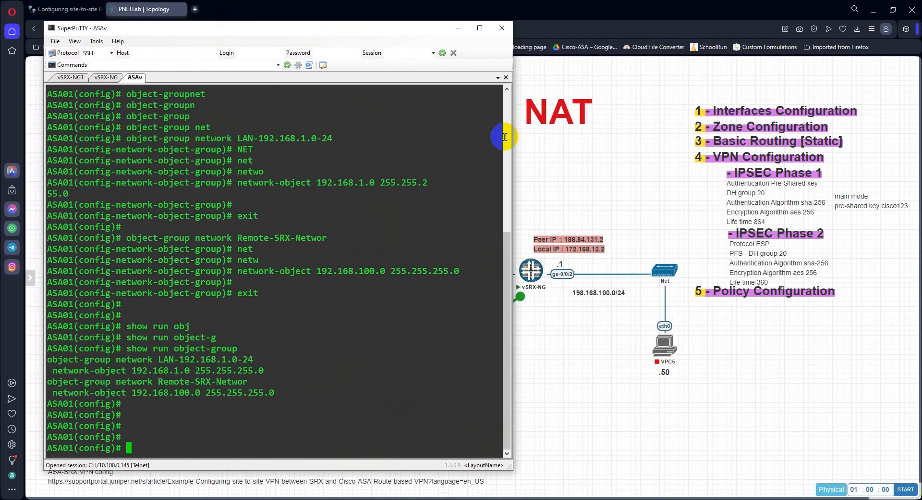
pyautogui.moveTo(305, 22); pyautogui.dragTo(359, 33)
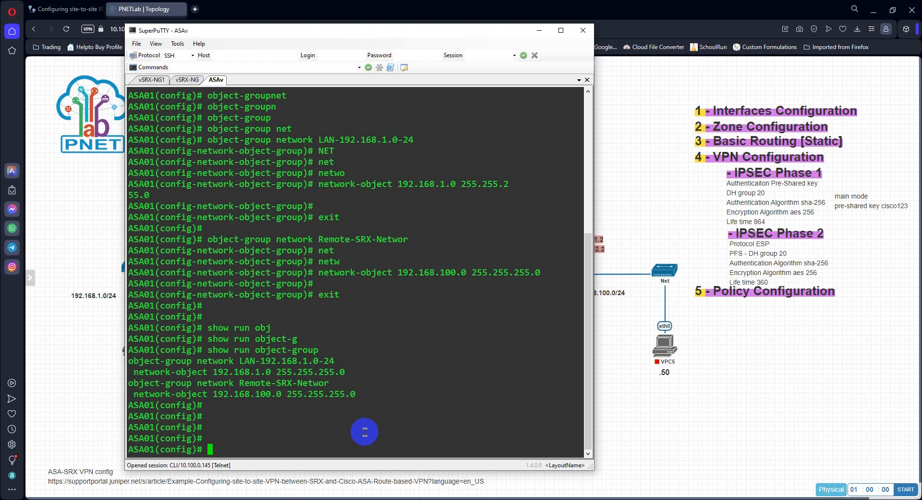
pyautogui.write('cry')
pyautogui.press('Tab')
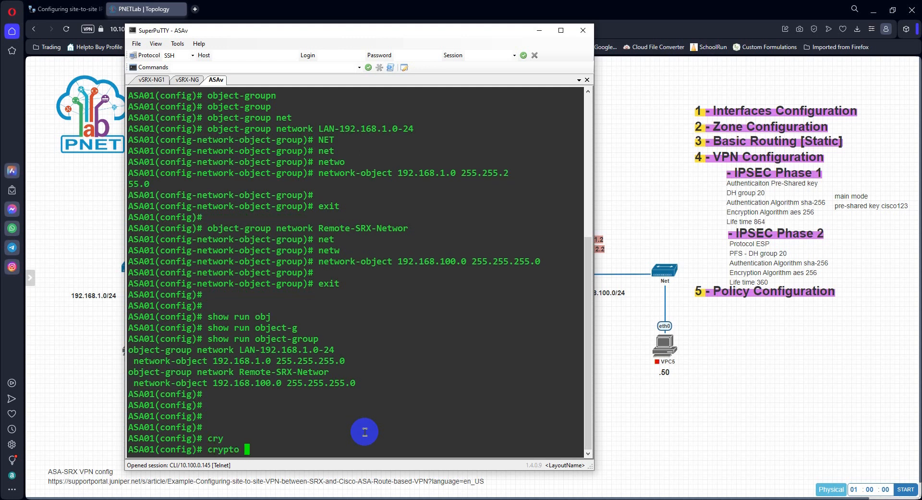
pyautogui.write('ik')
pyautogui.press('Tab')
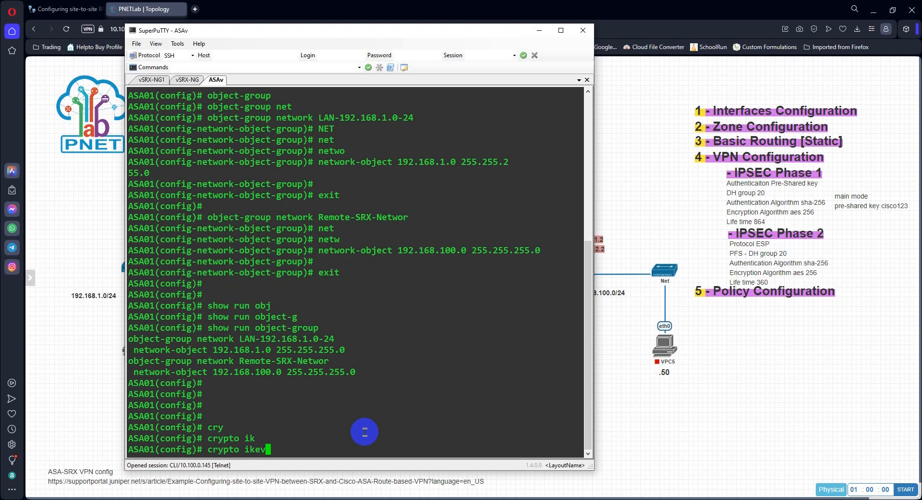
pyautogui.write('2 p')
pyautogui.press('Tab')
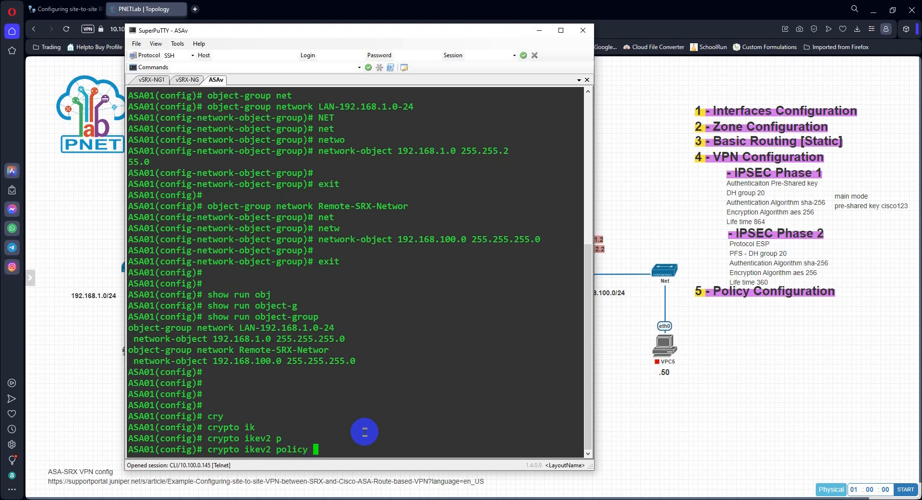
pyautogui.write('?')
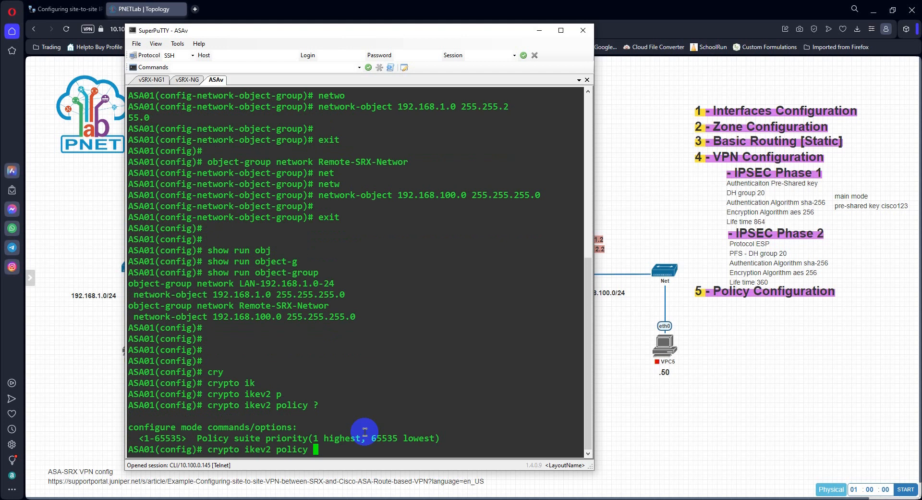
# Step: Create the IKEv2 policy with priority 10 and list its configuration commands
pyautogui.write('10')
pyautogui.press('BackSpace')
pyautogui.write('0')
pyautogui.press('Return')
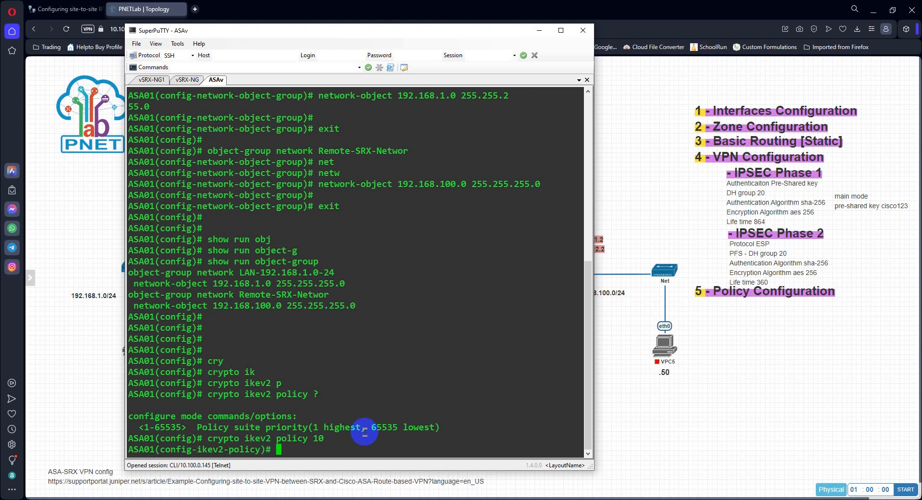
pyautogui.write('?')
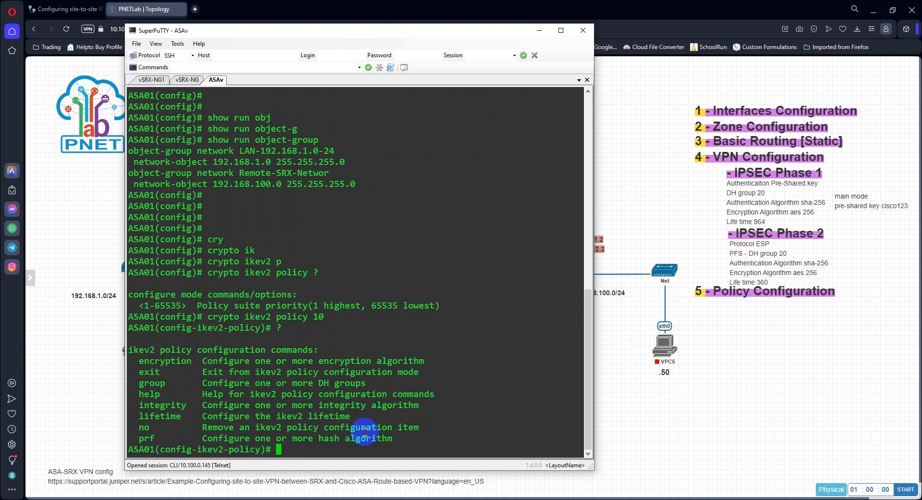
# Step: List the encryption options and set the IKEv2 policy's encryption to aes-256
pyautogui.write('en')
pyautogui.press('Tab')
pyautogui.write('c')
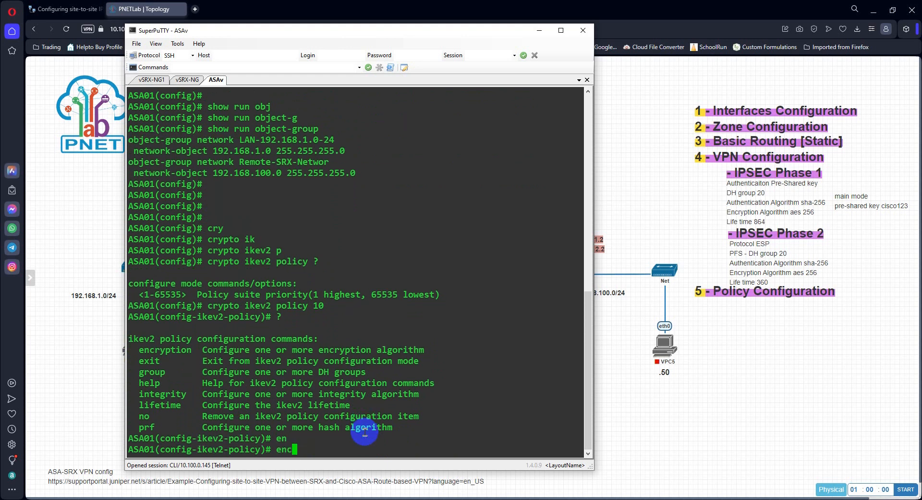
pyautogui.press('Tab')
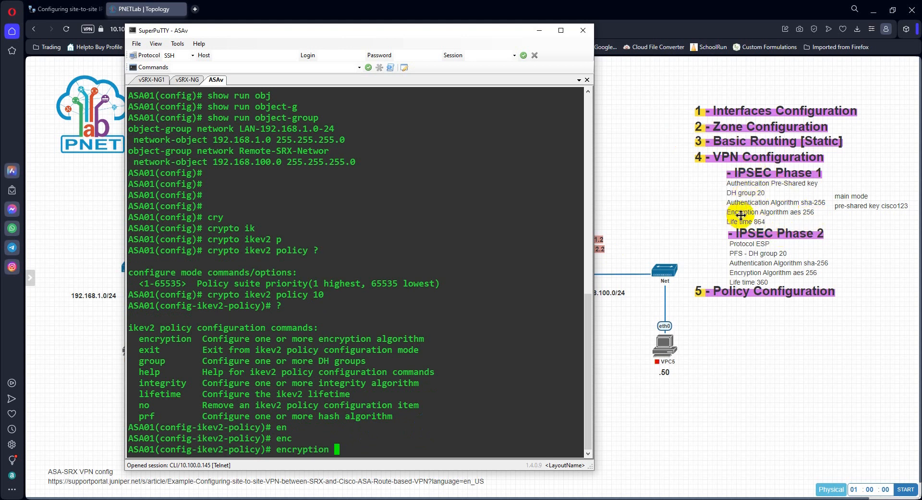
pyautogui.click(398, 451)
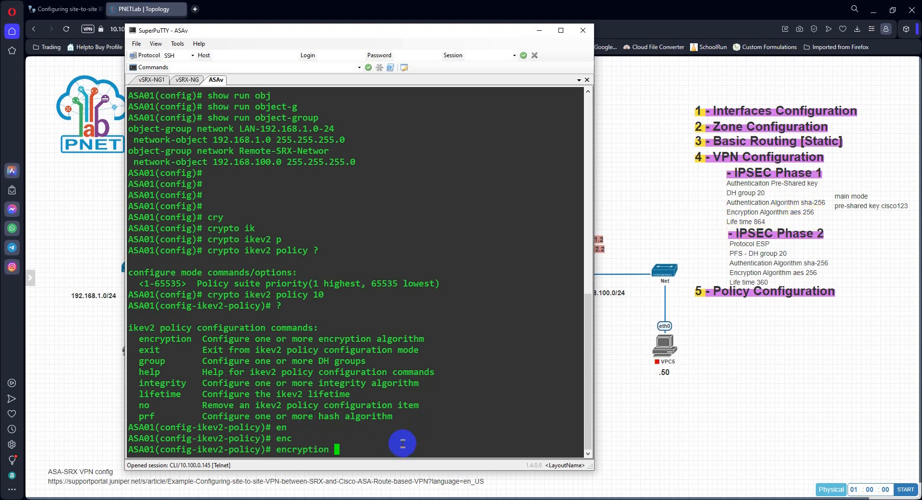
pyautogui.write('?')
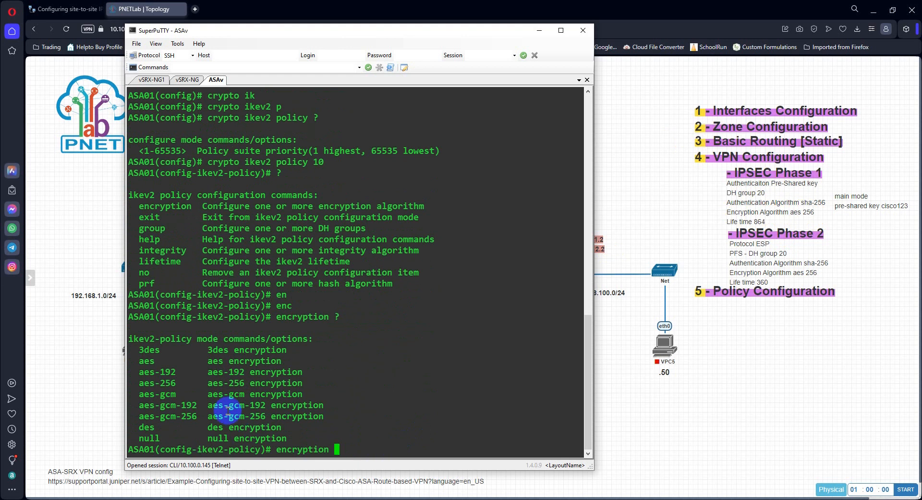
pyautogui.moveTo(139, 382); pyautogui.dragTo(176, 383)
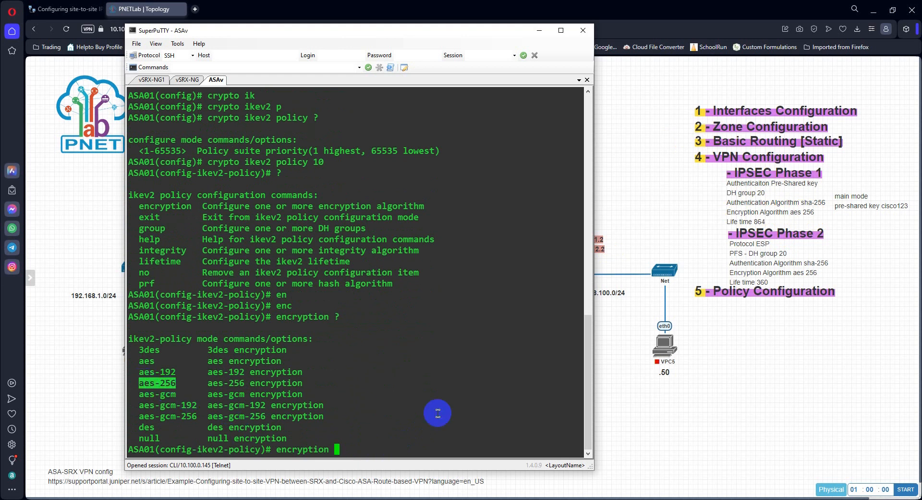
pyautogui.rightClick(437, 413)
pyautogui.press('Return')
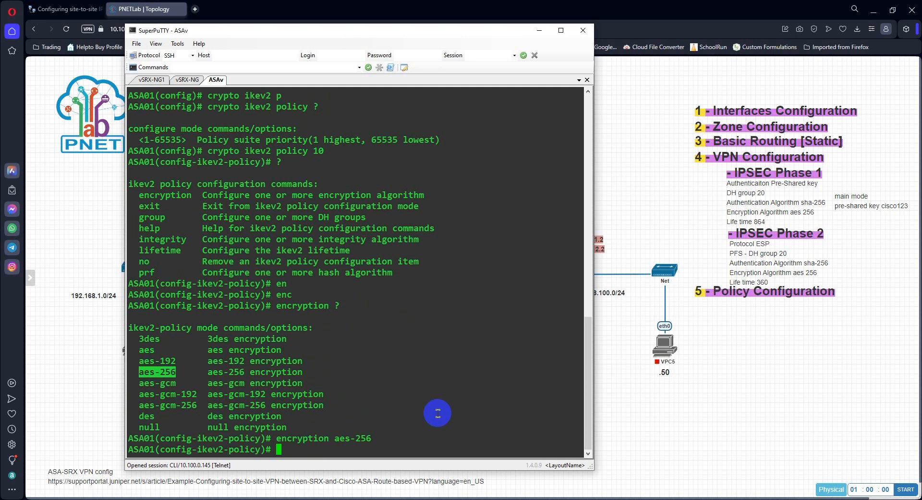
# Step: Enter the integrity keyword for the IKEv2 policy without an algorithm
pyautogui.write('in')
pyautogui.press('Tab')
pyautogui.write('te')
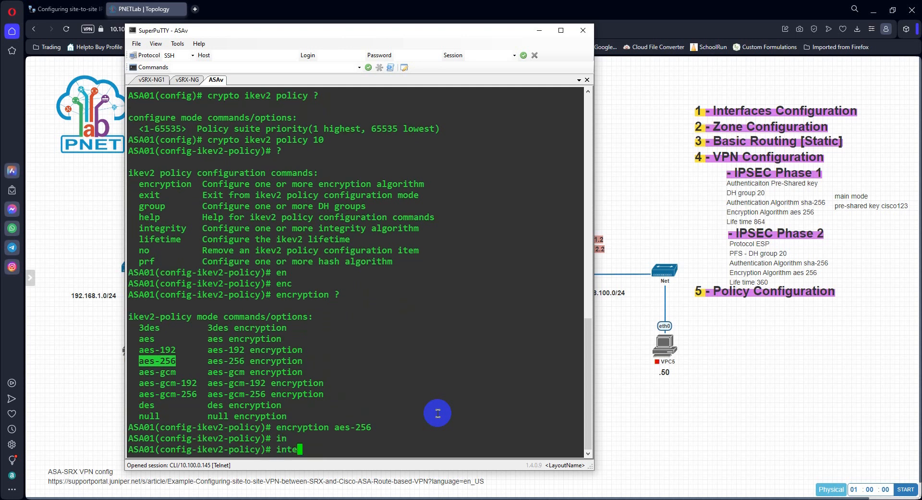
pyautogui.write('t')
pyautogui.press('Tab')
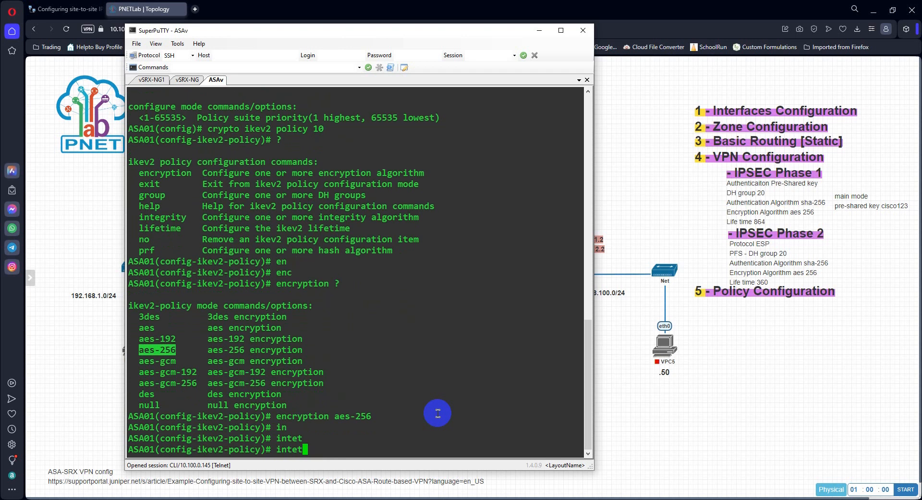
pyautogui.press('BackSpace')
pyautogui.write('gi')
pyautogui.press('Tab')
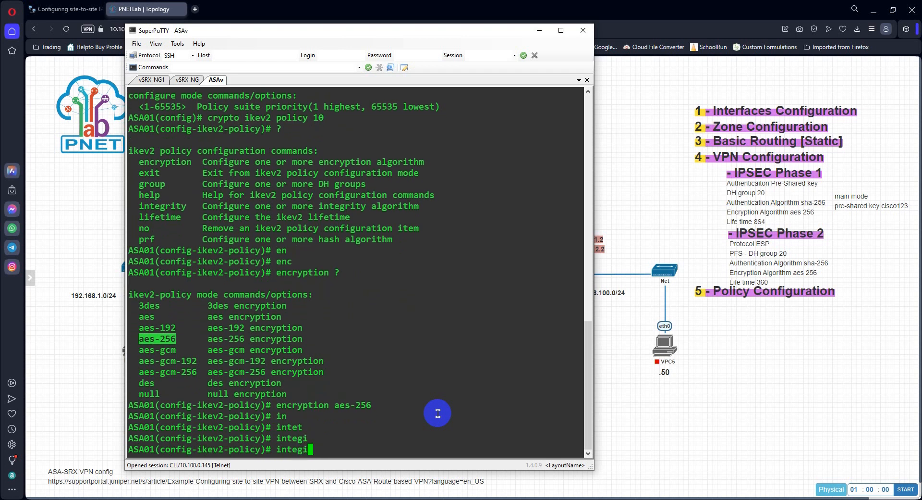
pyautogui.press('BackSpace')
pyautogui.press('Tab')
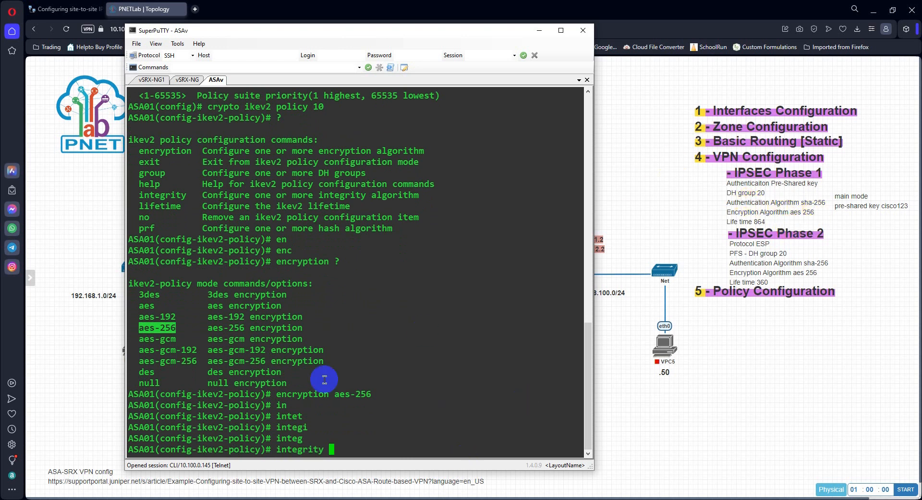
pyautogui.write('sh')
pyautogui.press('Tab')
pyautogui.press('BackSpace')
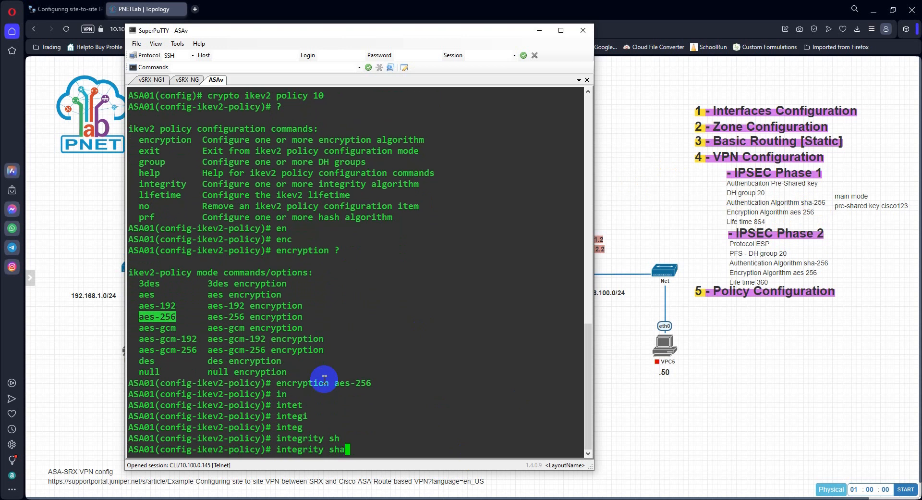
pyautogui.write('-2')
pyautogui.press('Tab')
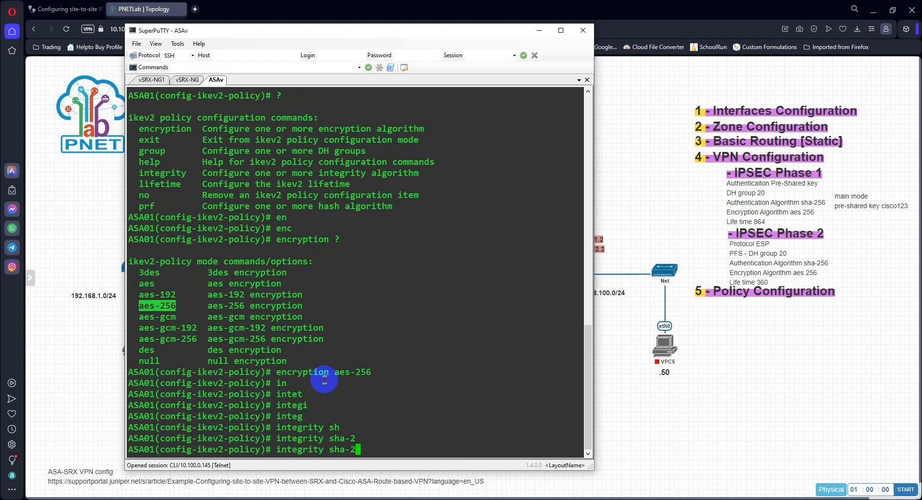
pyautogui.write('5')
pyautogui.press('Tab')
pyautogui.write('`')
pyautogui.press('BackSpace')
pyautogui.press('BackSpace')
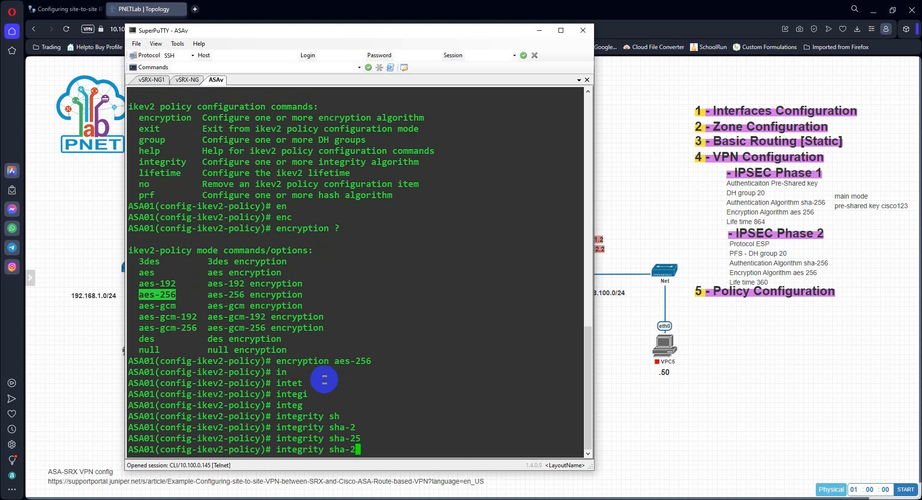
pyautogui.press('BackSpace')
pyautogui.press('BackSpace')
pyautogui.press('BackSpace')
pyautogui.press('BackSpace')
pyautogui.press('BackSpace')
# Step: List the integrity options and set the IKEv2 policy's integrity algorithm to sha256
pyautogui.write('?')
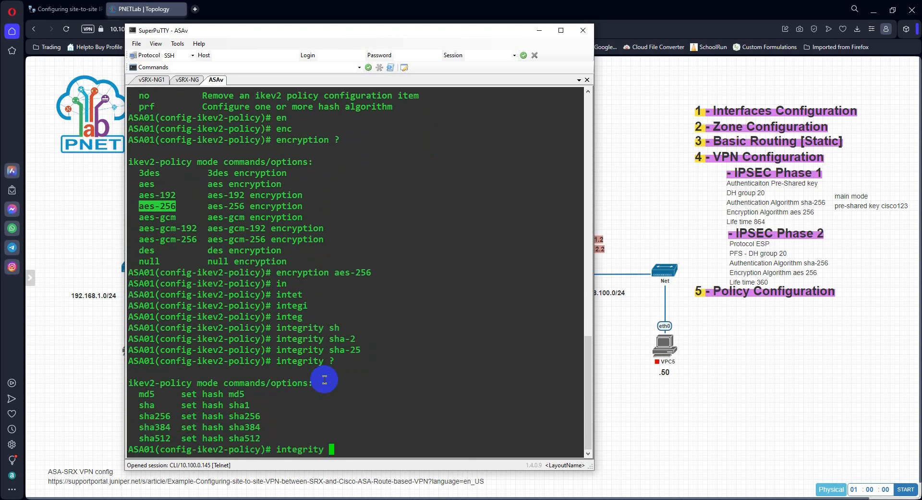
pyautogui.doubleClick(153, 416)
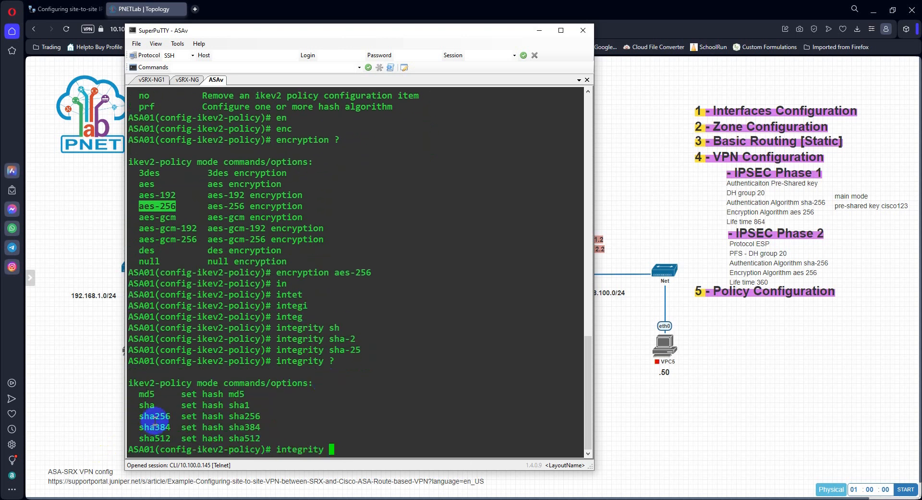
pyautogui.rightClick(579, 422)
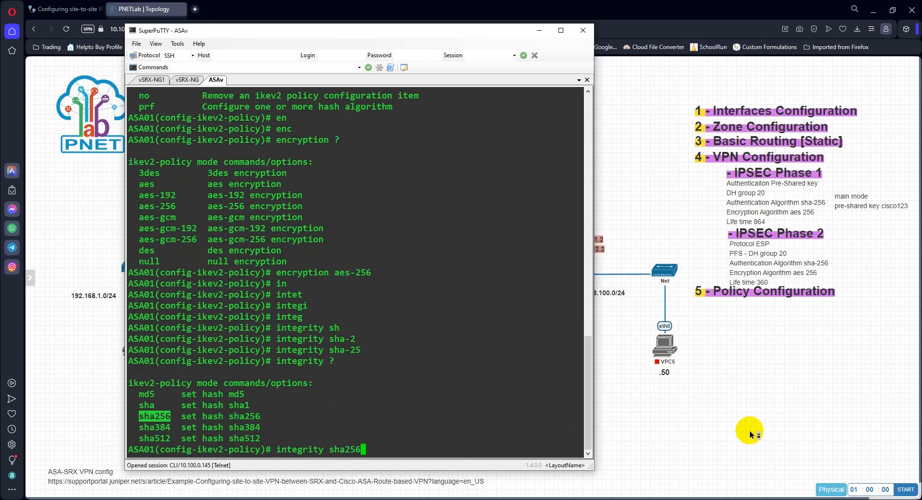
pyautogui.press('Return')
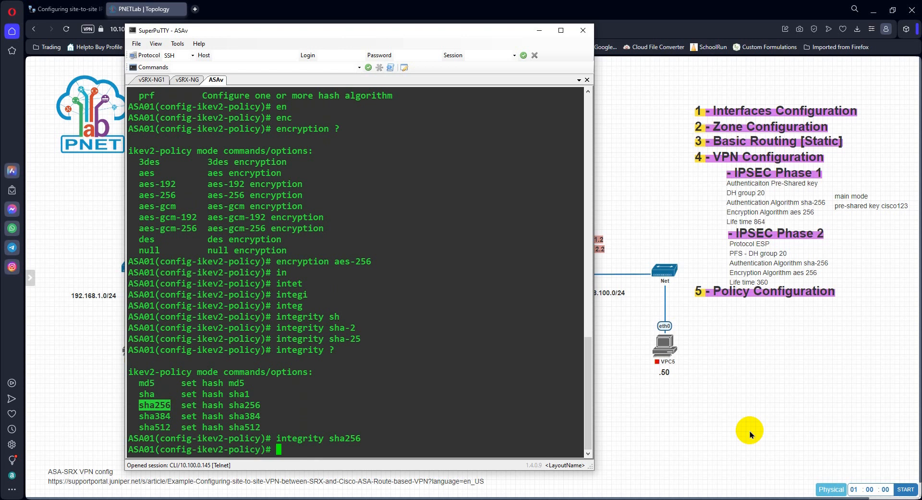
# Step: List the Diffie-Hellman groups and set the IKEv2 policy's group to 20
pyautogui.write('gro')
pyautogui.press('BackSpace')
pyautogui.press('Tab')
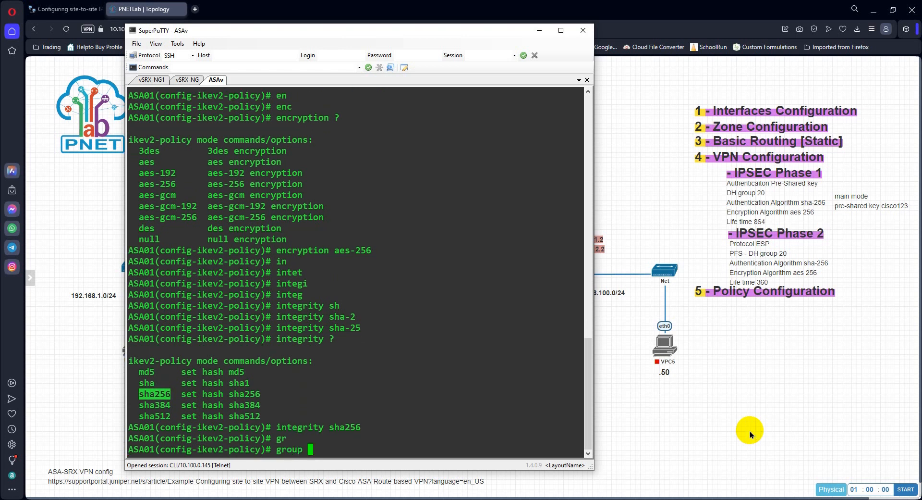
pyautogui.write('?')
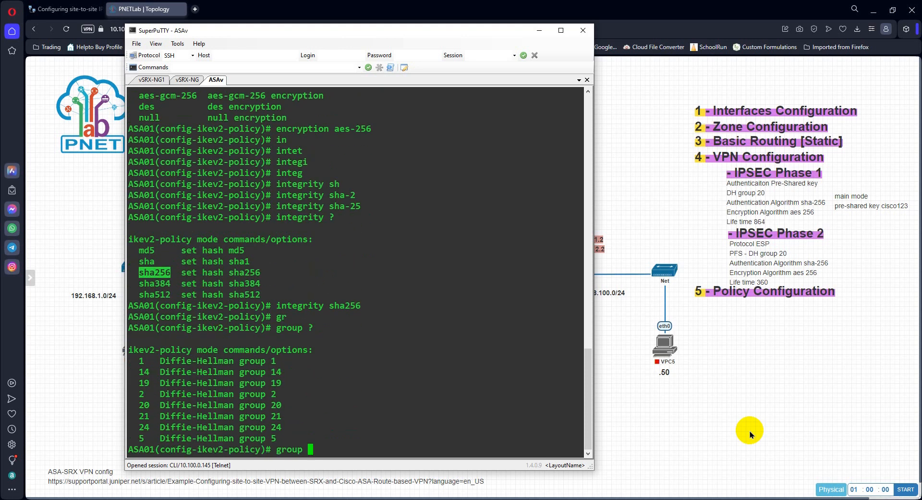
pyautogui.doubleClick(144, 405)
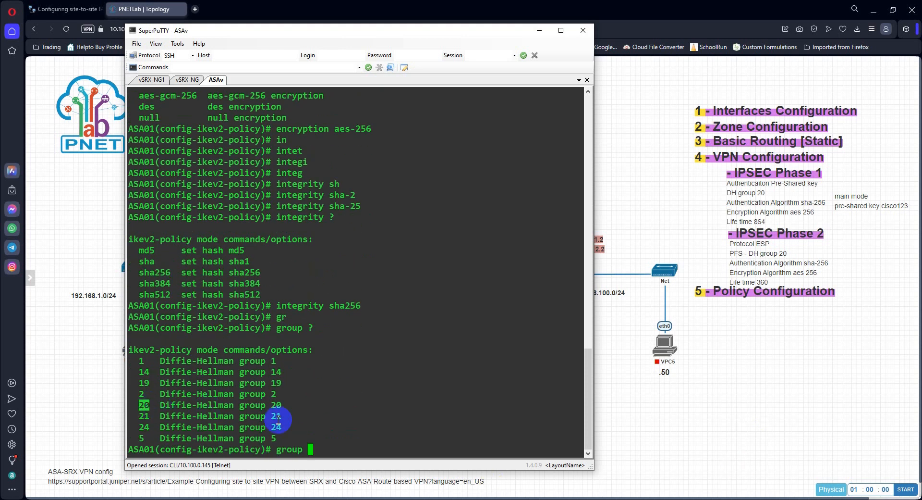
pyautogui.rightClick(503, 419)
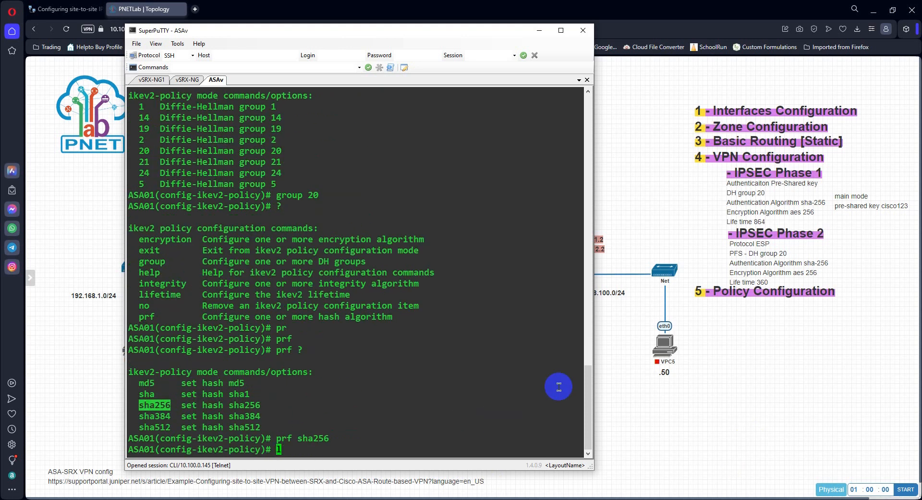
# Step: Try to set the IKEv2 policy's lifetime with lifetime 86400
pyautogui.write('l')
pyautogui.press('Return')
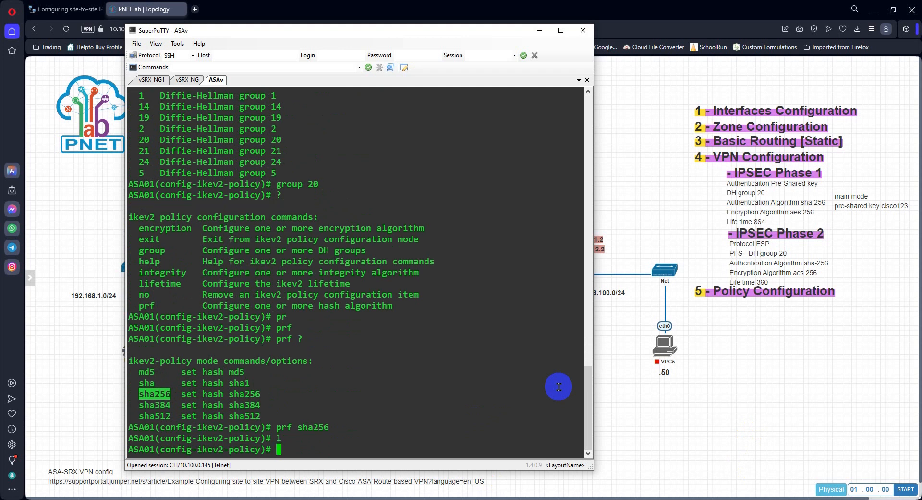
pyautogui.write('li')
pyautogui.press('Return')
pyautogui.write('li')
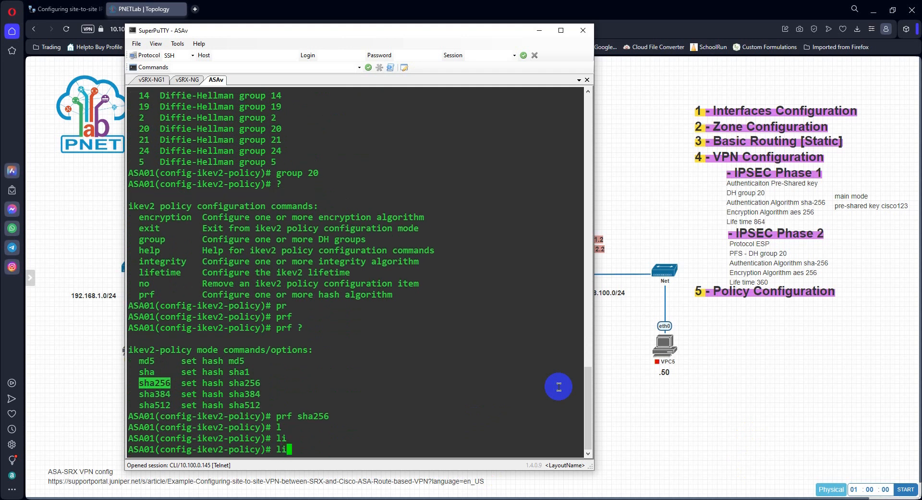
pyautogui.press('BackSpace')
pyautogui.write('if')
pyautogui.press('Return')
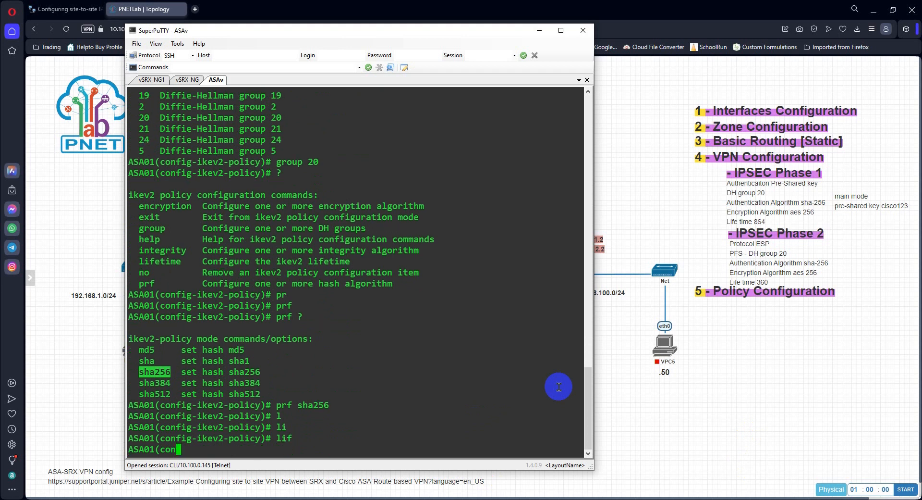
pyautogui.write('lif')
pyautogui.press('Tab')
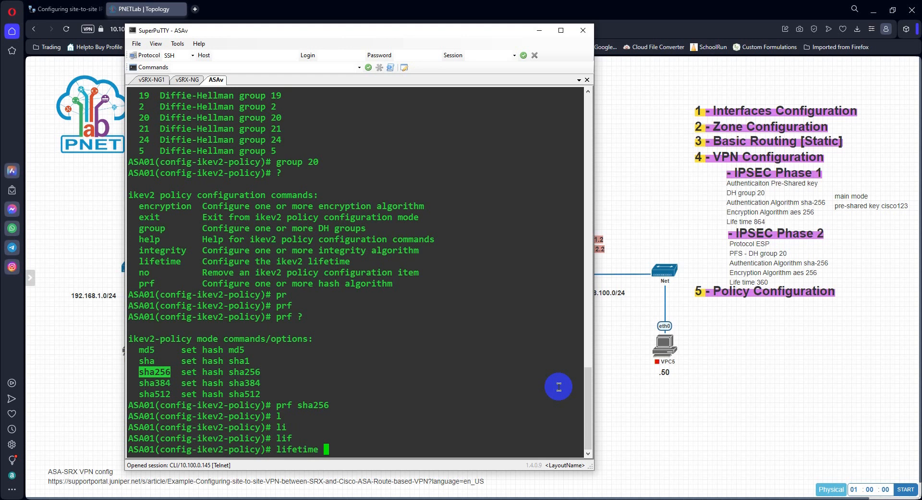
pyautogui.write('86400')
pyautogui.press('Return')
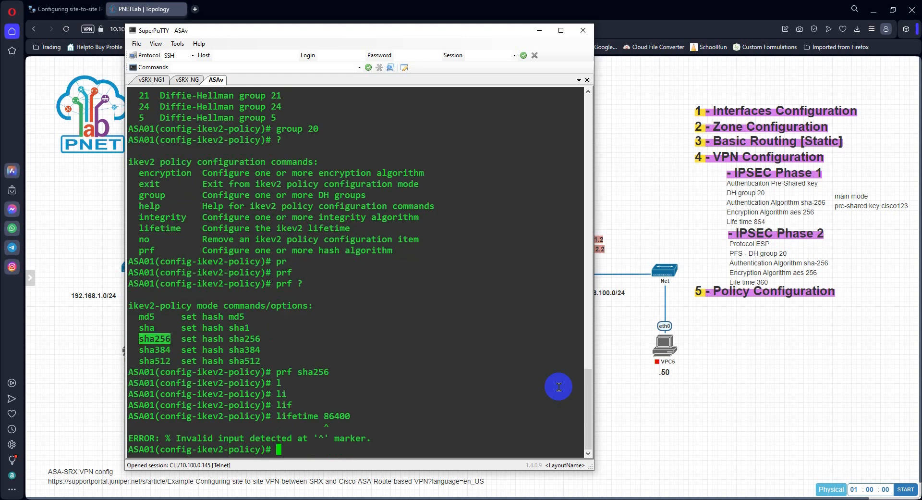
# Step: List the lifetime options and set the IKEv2 policy's lifetime with lifetime seconds 86400
pyautogui.press('Up')
pyautogui.press('BackSpace')
pyautogui.press('BackSpace')
pyautogui.press('BackSpace')
pyautogui.press('BackSpace')
pyautogui.press('BackSpace')
pyautogui.write('?')
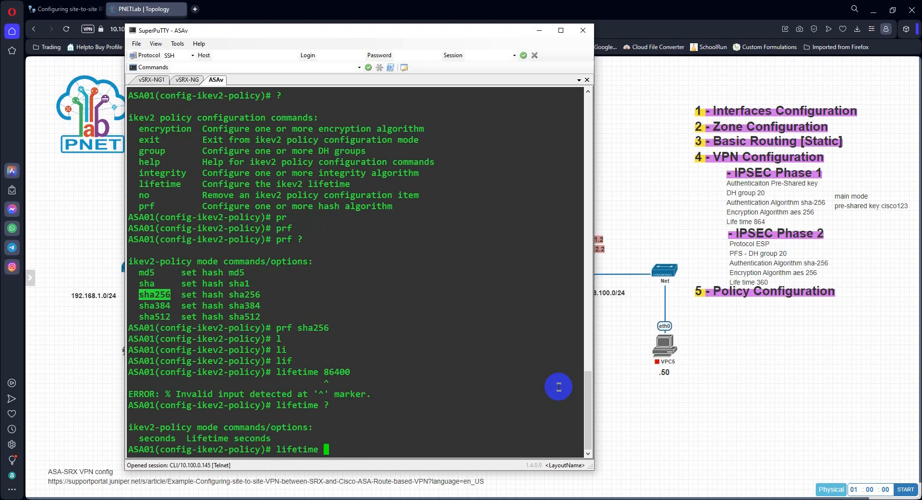
pyautogui.write('se')
pyautogui.press('Tab')
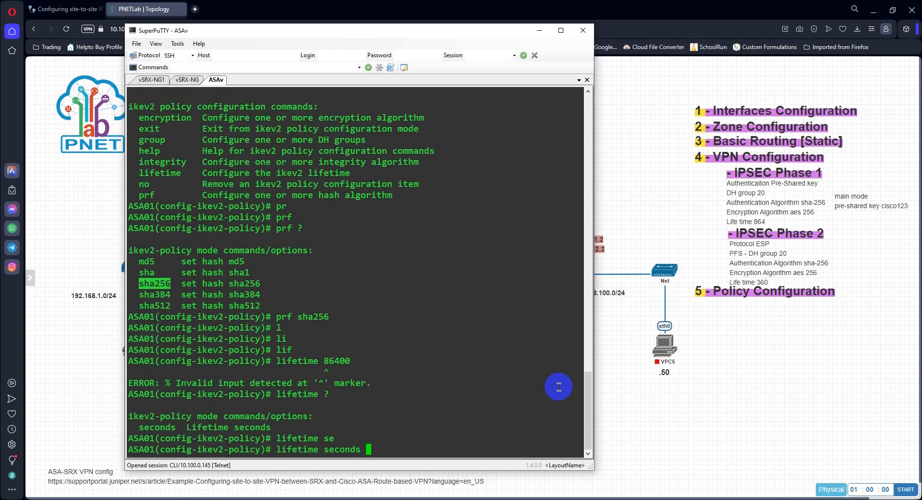
pyautogui.write('86400')
pyautogui.press('Return')
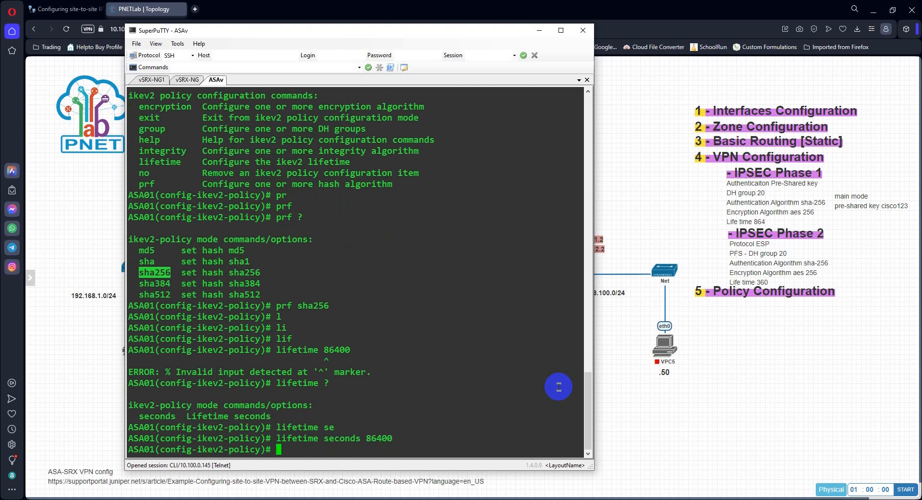
pyautogui.press('Return')
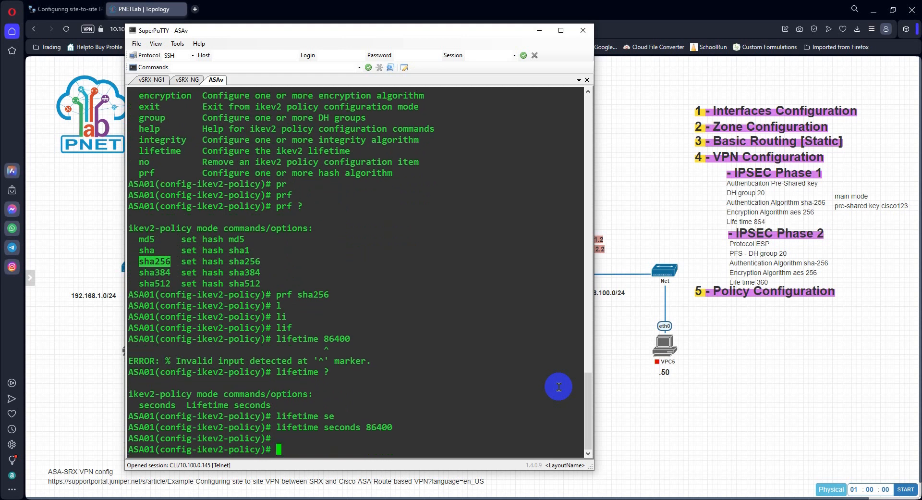
# Step: Exit the IKEv2 policy configuration mode back to global configuration mode
pyautogui.write('exit')
pyautogui.press('Return')
pyautogui.press('Return')
pyautogui.press('Return')
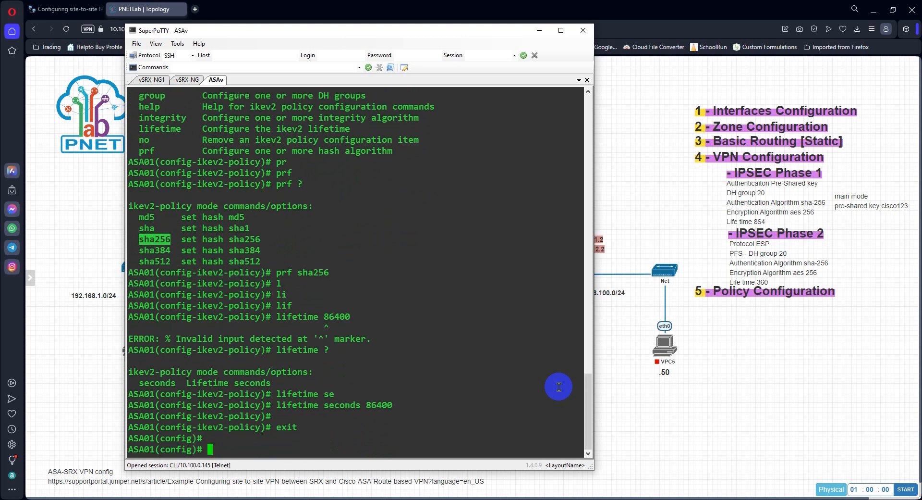
# Step: List the options of show run crypto ikev2 and display the running IKEv2 configuration
pyautogui.write('show run ')
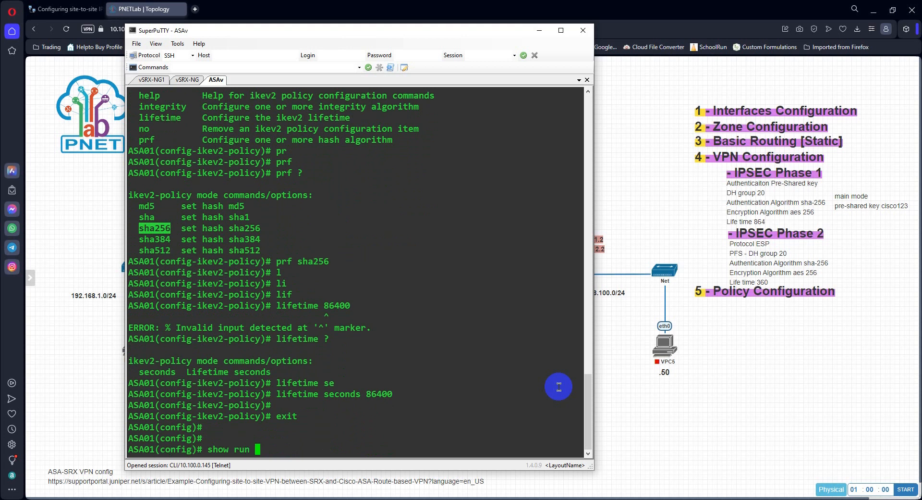
pyautogui.write('cry')
pyautogui.press('Tab')
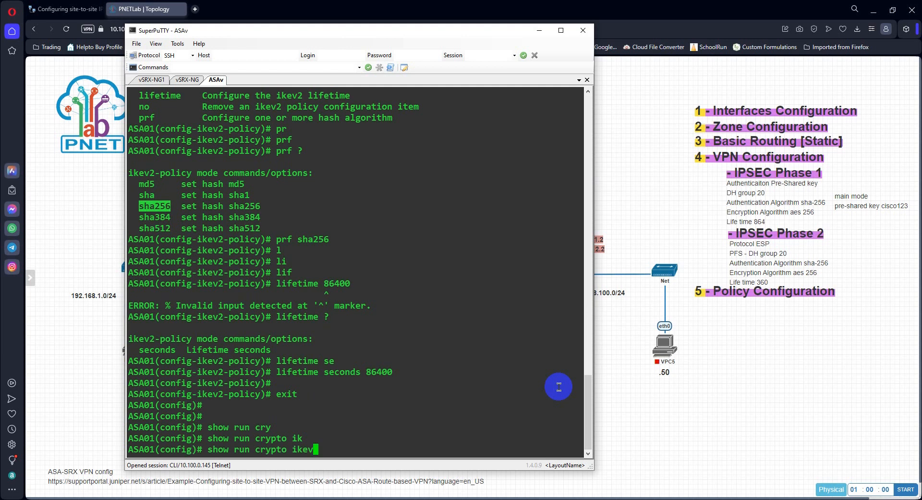
pyautogui.write('2 po')
pyautogui.press('Tab')
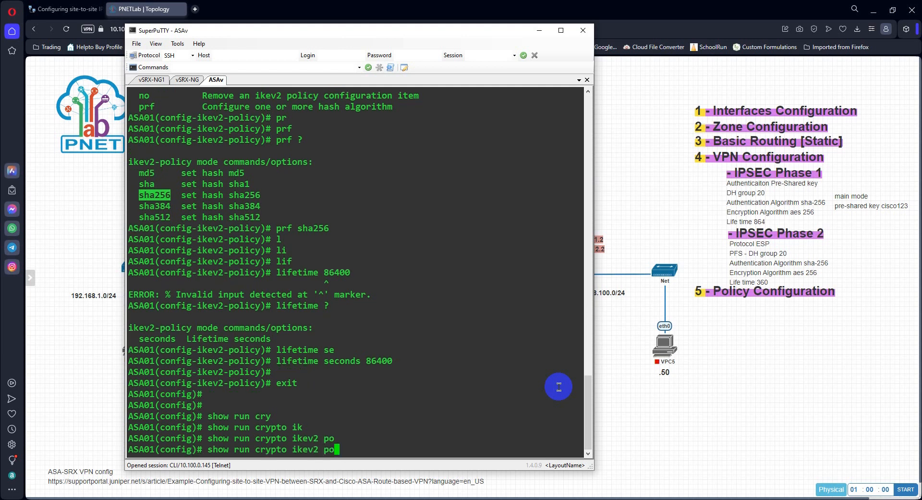
pyautogui.write('li')
pyautogui.press('Tab')
pyautogui.press('BackSpace')
pyautogui.press('BackSpace')
pyautogui.press('BackSpace')
pyautogui.press('BackSpace')
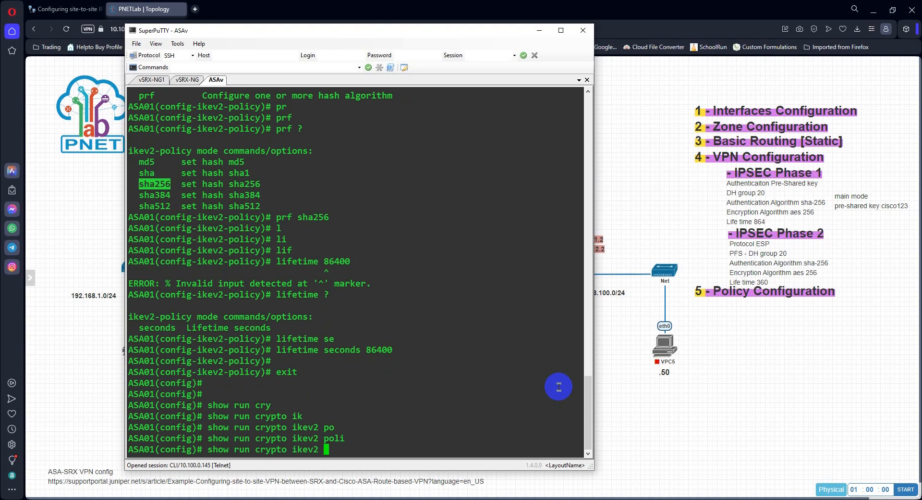
pyautogui.write('po')
pyautogui.press('Tab')
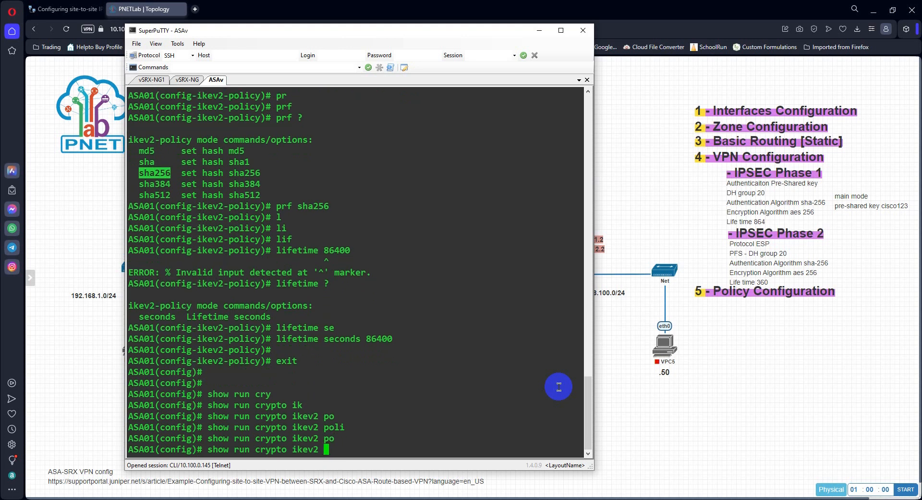
pyautogui.press('BackSpace')
pyautogui.press('BackSpace')
pyautogui.write('?')
pyautogui.press('Return')
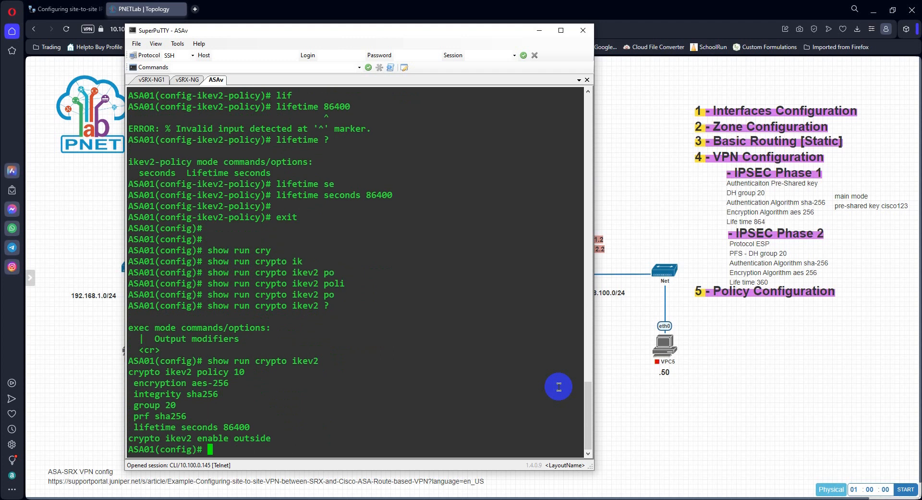
pyautogui.press('Return')
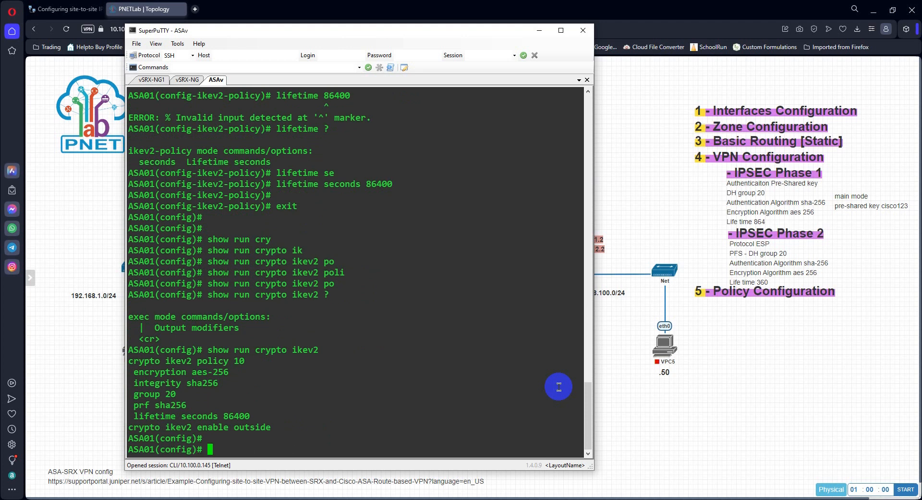
pyautogui.press('Return')
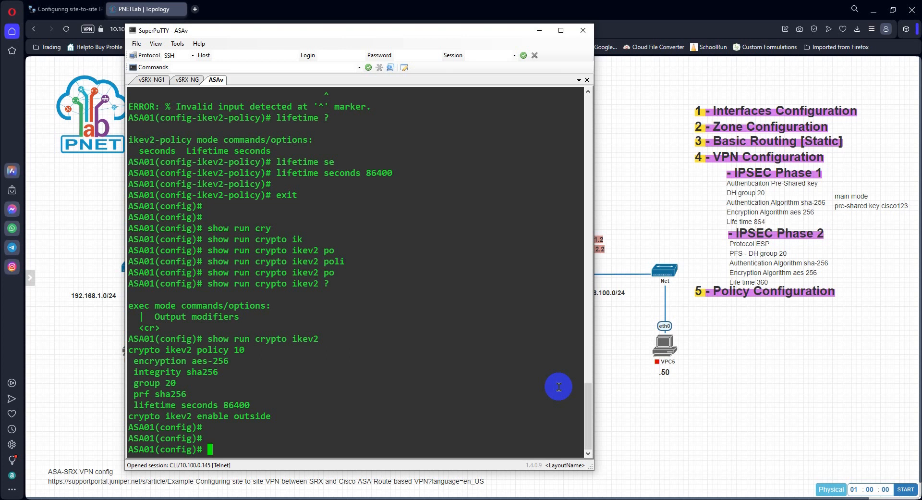
# Step: Start the tunnel-group command, list its options and move the terminal aside to uncover the ASAv peer IP in the topology
pyautogui.write('tun')
pyautogui.press('Tab')
pyautogui.write('nel-group ')
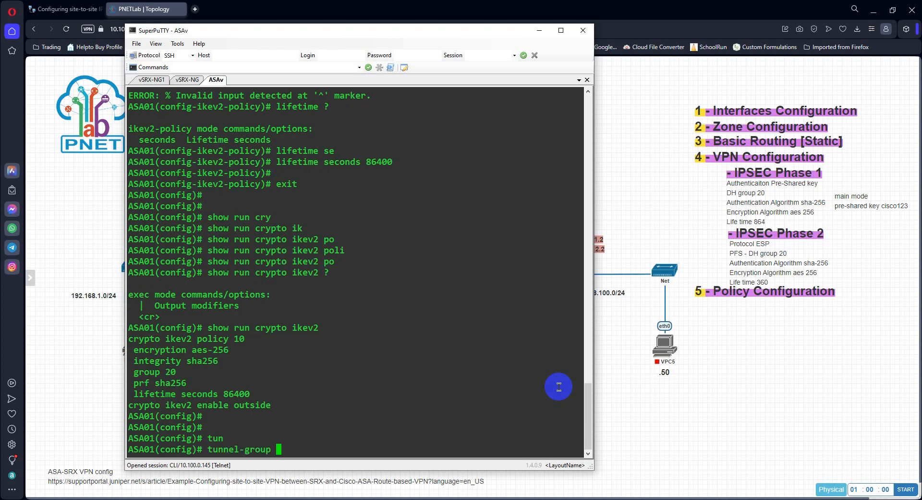
pyautogui.write('?')
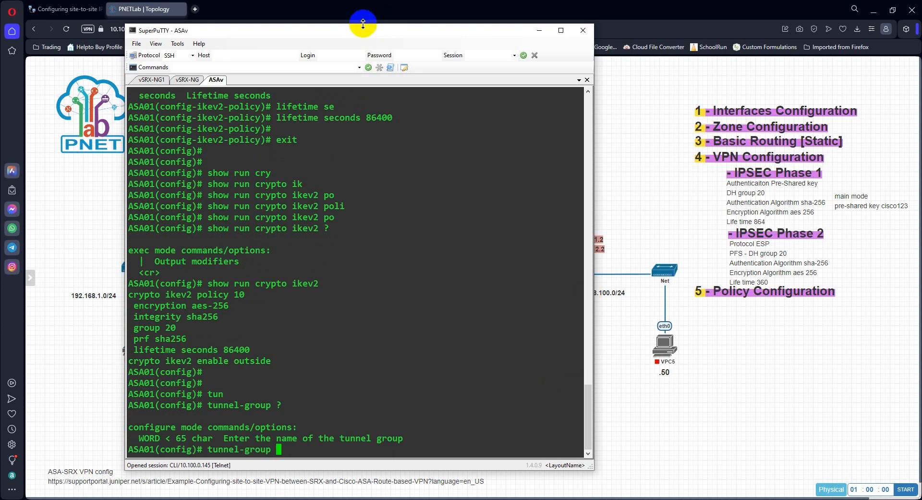
pyautogui.moveTo(362, 30); pyautogui.dragTo(522, 43)
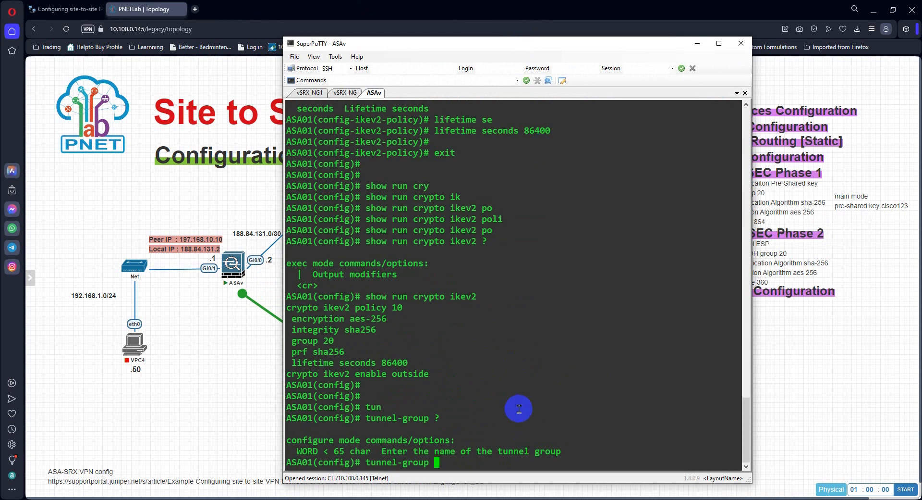
# Step: Create the tunnel group for peer 197.168.10.10 with type ipsec-l2l
pyautogui.write('197.168.10.10')
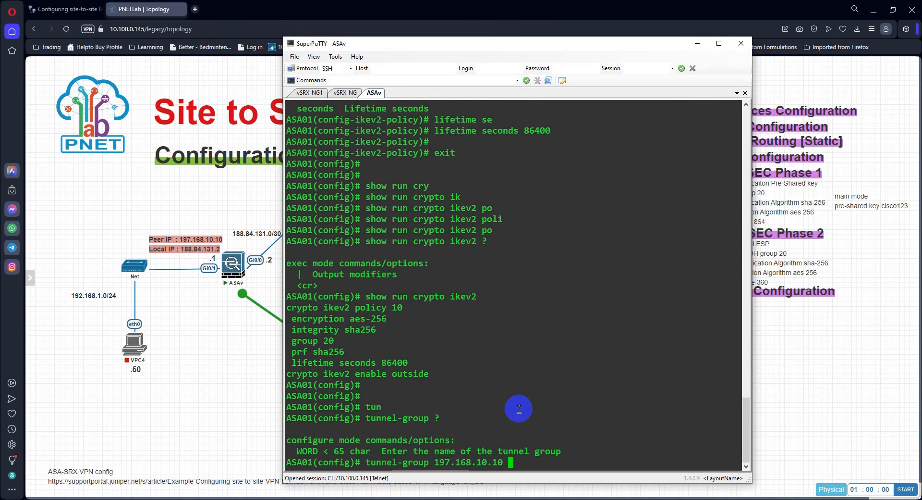
pyautogui.write(' ty')
pyautogui.press('Tab')
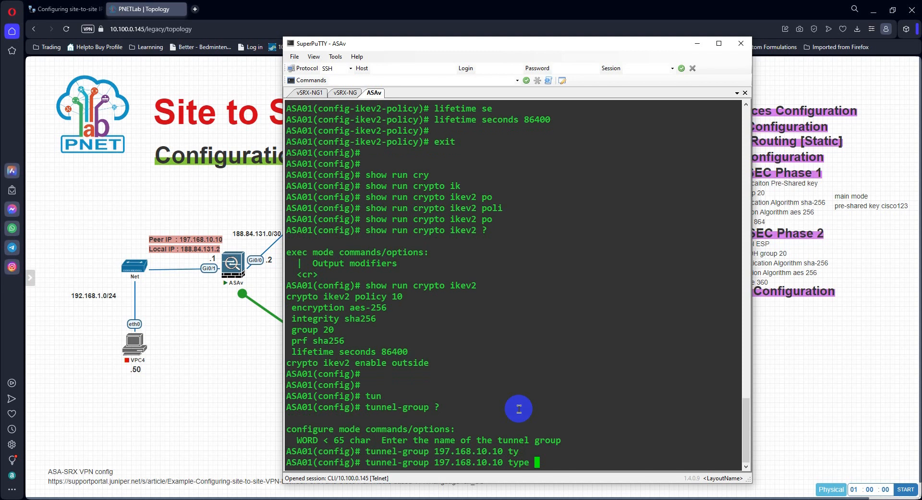
pyautogui.write('ip')
pyautogui.press('Tab')
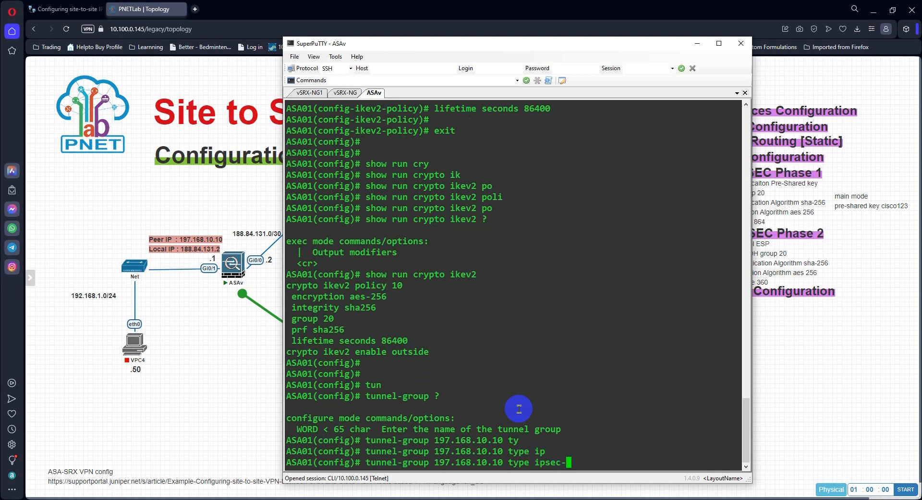
pyautogui.write('l')
pyautogui.press('Tab')
pyautogui.press('Return')
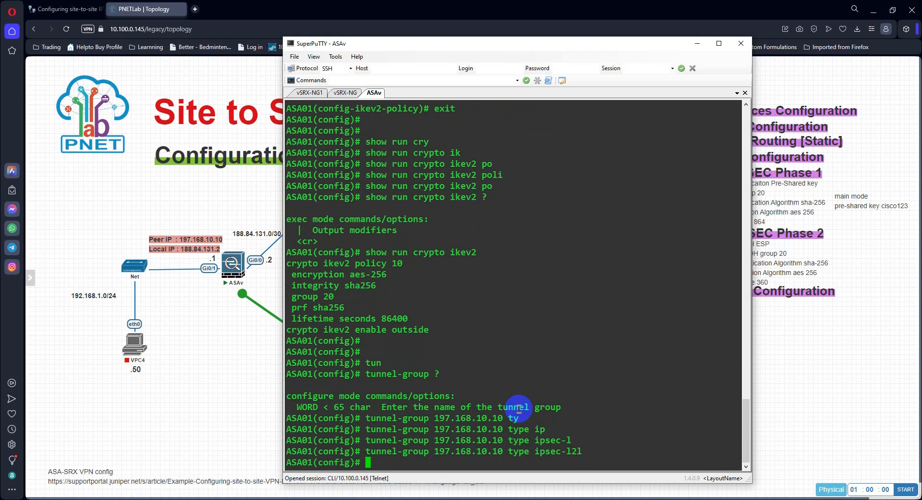
# Step: Enter the ipsec-attributes configuration of tunnel group 197.168.10.10, reusing the peer address from the previous command
pyautogui.write('tu')
pyautogui.press('Tab')
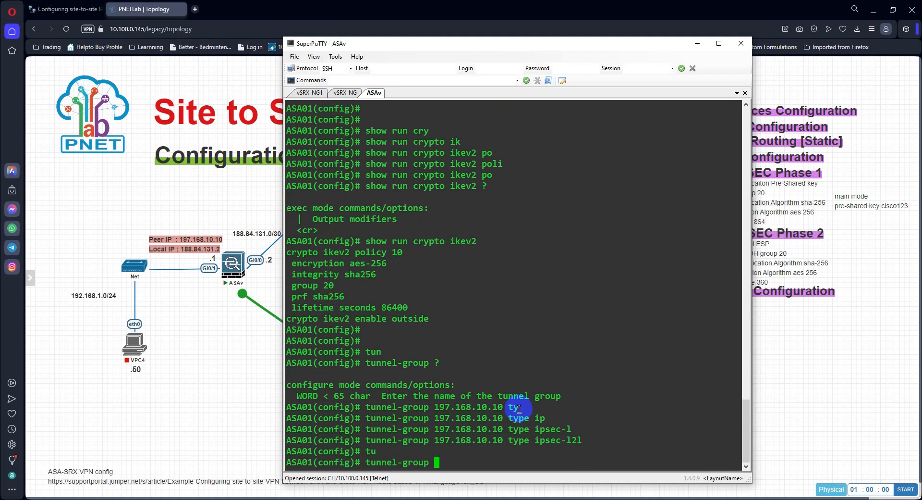
pyautogui.doubleClick(486, 439)
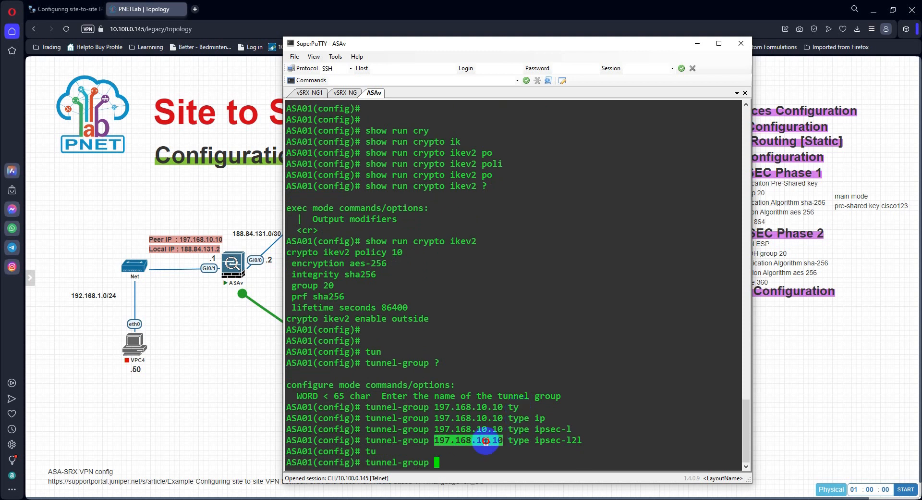
pyautogui.rightClick(603, 445)
pyautogui.write('ip')
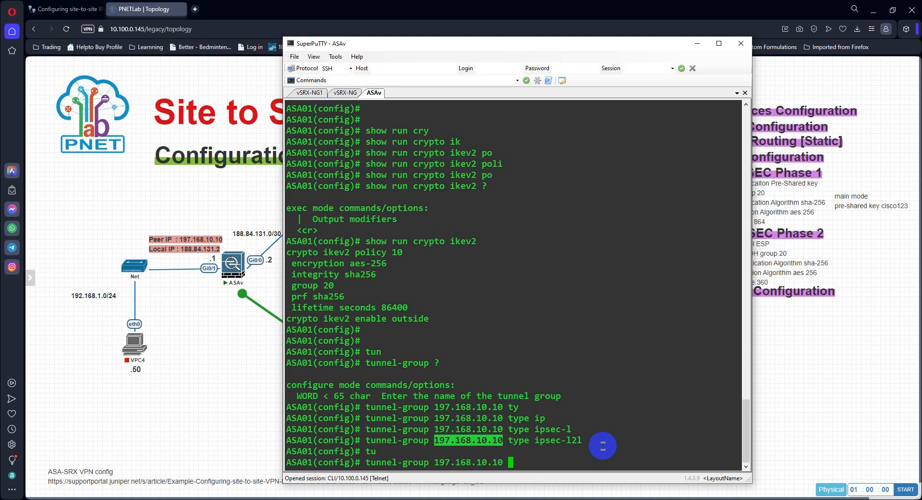
pyautogui.press('Tab')
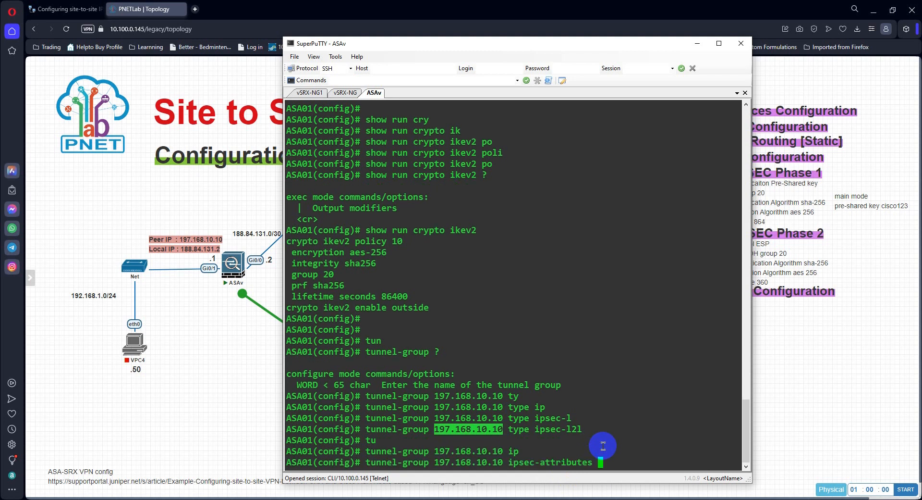
pyautogui.press('Return')
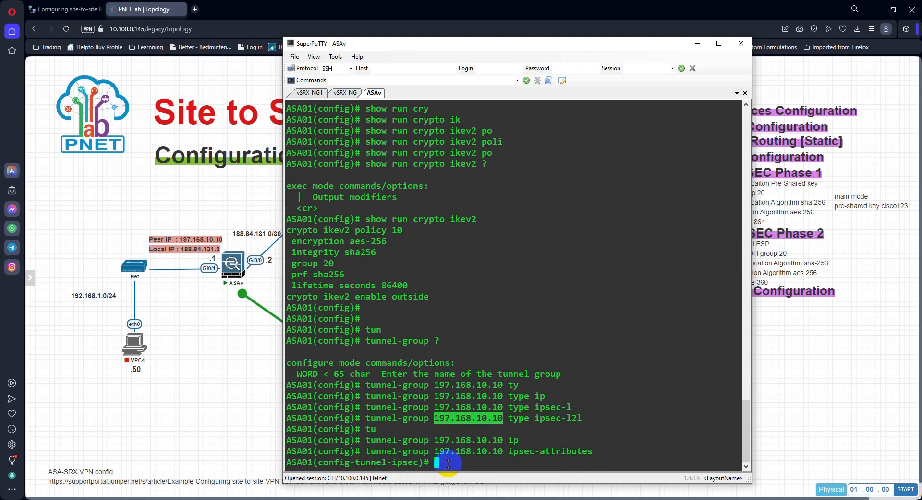
# Step: Start the ikev2 local-authentication command for the tunnel group, listing the available options at each level
pyautogui.write('?')
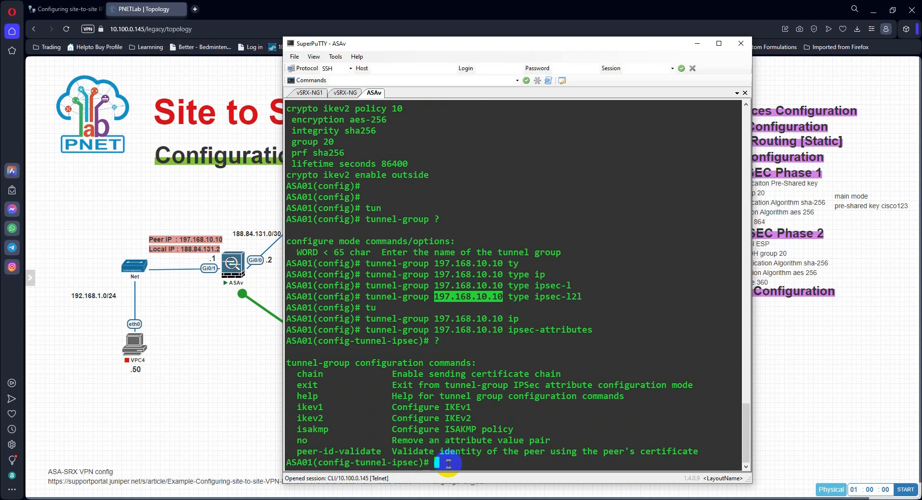
pyautogui.write('ik')
pyautogui.press('Tab')
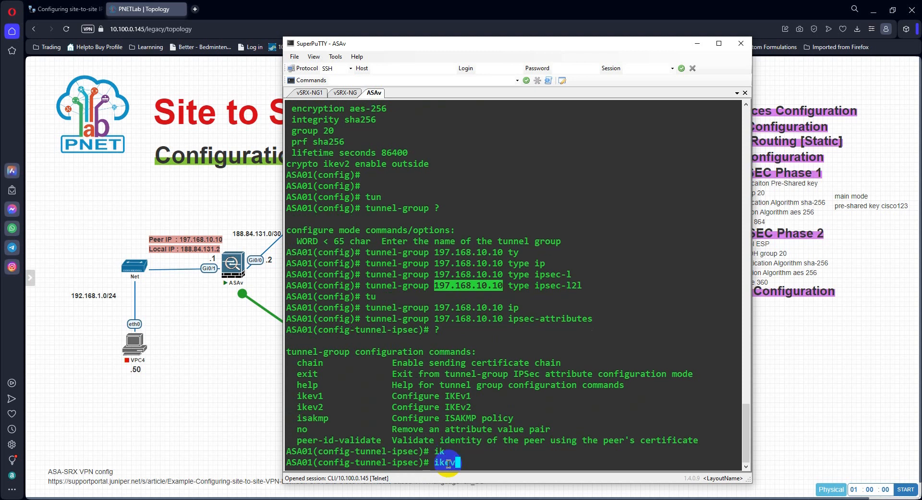
pyautogui.write('2 ?')
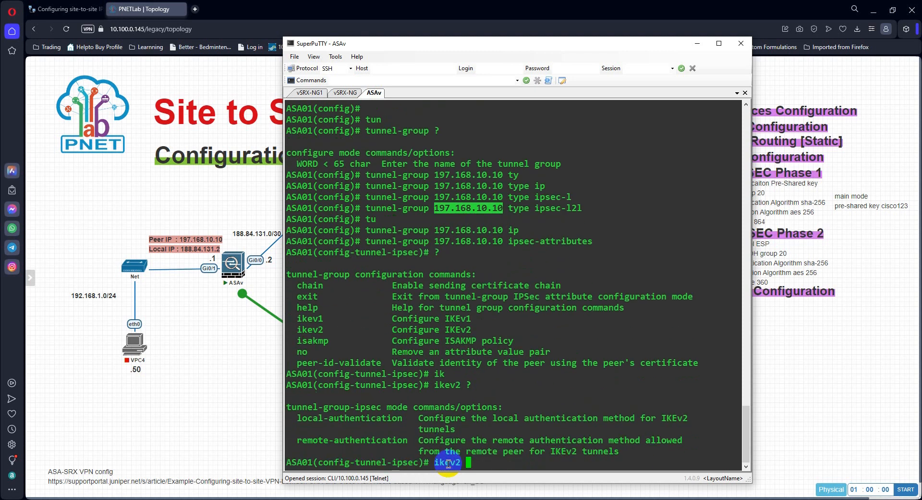
pyautogui.write('lo')
pyautogui.press('Tab')
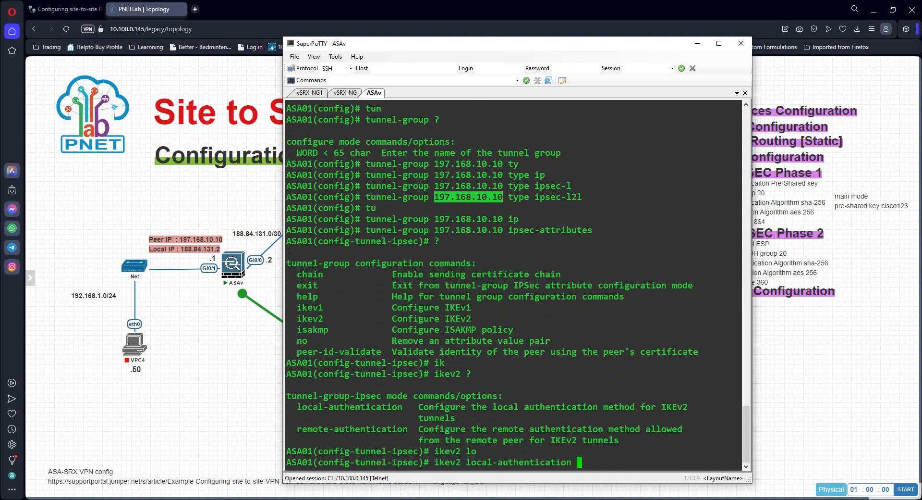
pyautogui.write('?')
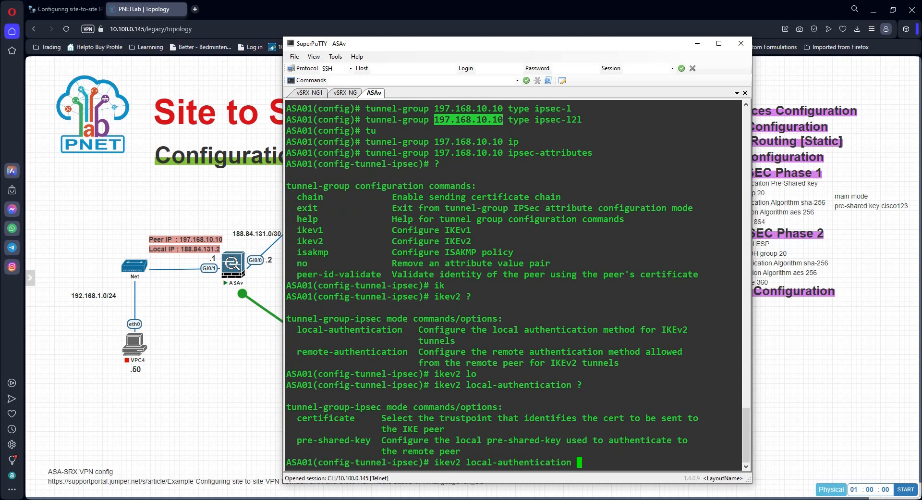
# Step: Choose pre-shared-key for ikev2 local-authentication, list its formats and enter the local pre-shared key
pyautogui.write('pe')
pyautogui.press('Tab')
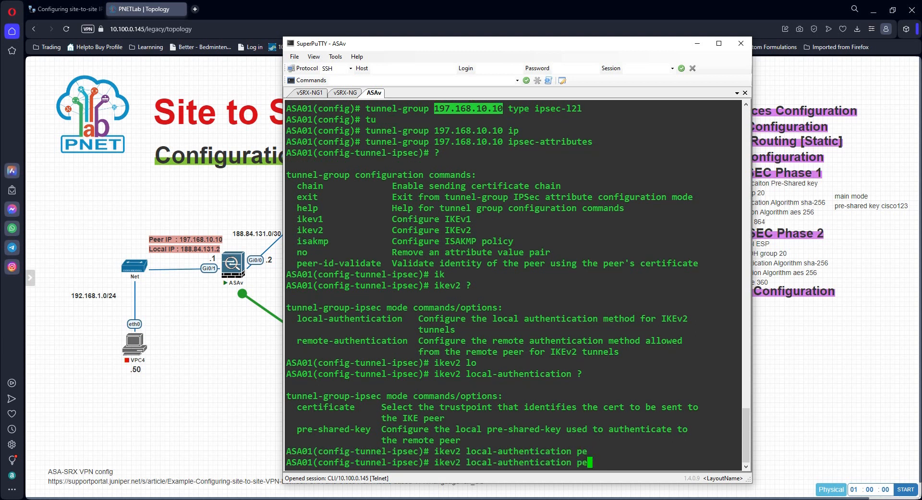
pyautogui.press('BackSpace')
pyautogui.write('r')
pyautogui.write('e')
pyautogui.press('Tab')
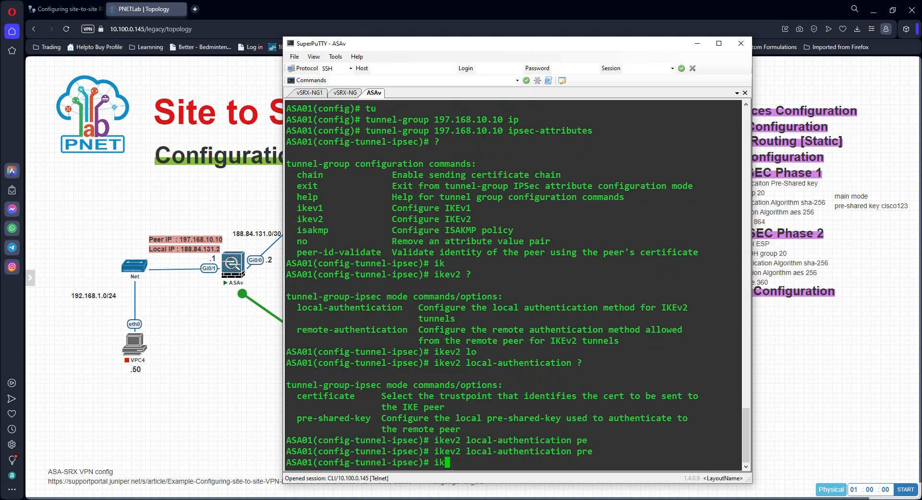
pyautogui.write('?')
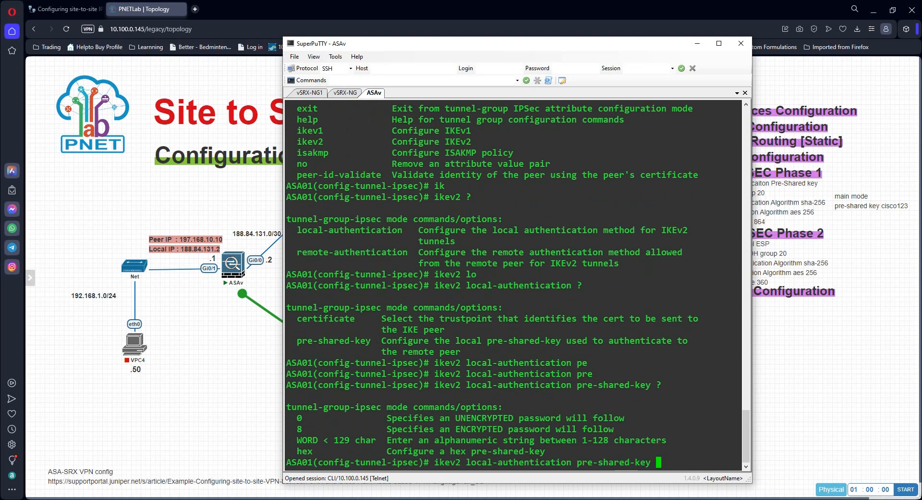
pyautogui.write('ci')
pyautogui.press('Tab')
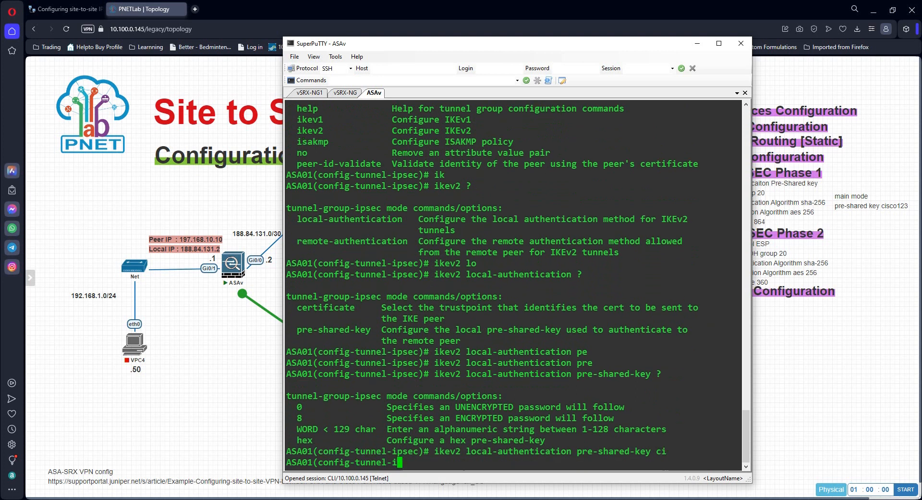
pyautogui.press('BackSpace')
pyautogui.write('isco')
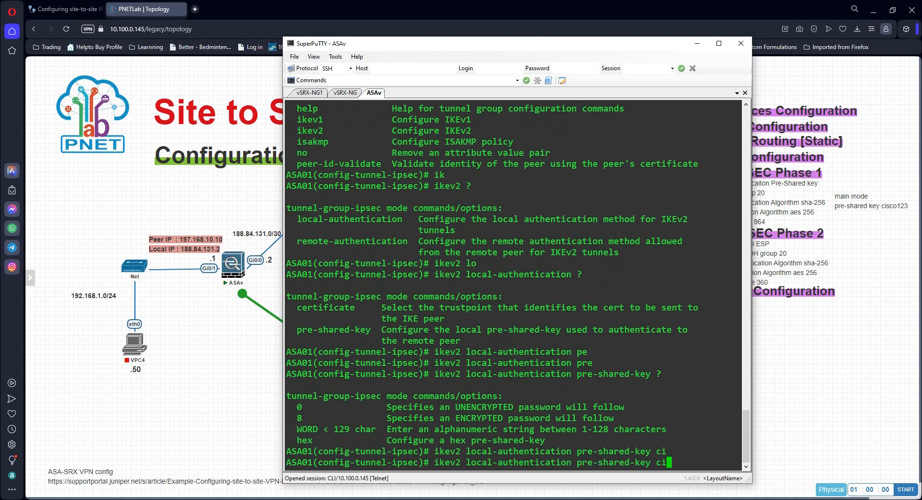
pyautogui.press('Return')
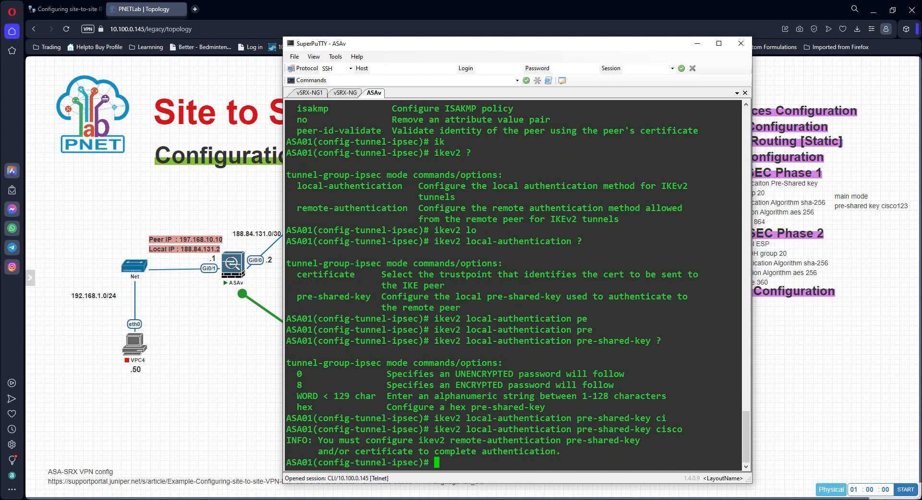
pyautogui.press('Up')
pyautogui.press('Left')
pyautogui.press('Left')
pyautogui.press('Left')
pyautogui.press('Left')
pyautogui.press('Left')
pyautogui.press('Left')
pyautogui.press('Left')
pyautogui.press('Left')
pyautogui.press('Left')
pyautogui.press('Left')
pyautogui.press('Left')
pyautogui.press('Left')
pyautogui.press('Left')
pyautogui.press('Left')
pyautogui.press('Left')
pyautogui.press('Left')
pyautogui.press('Left')
pyautogui.press('Left')
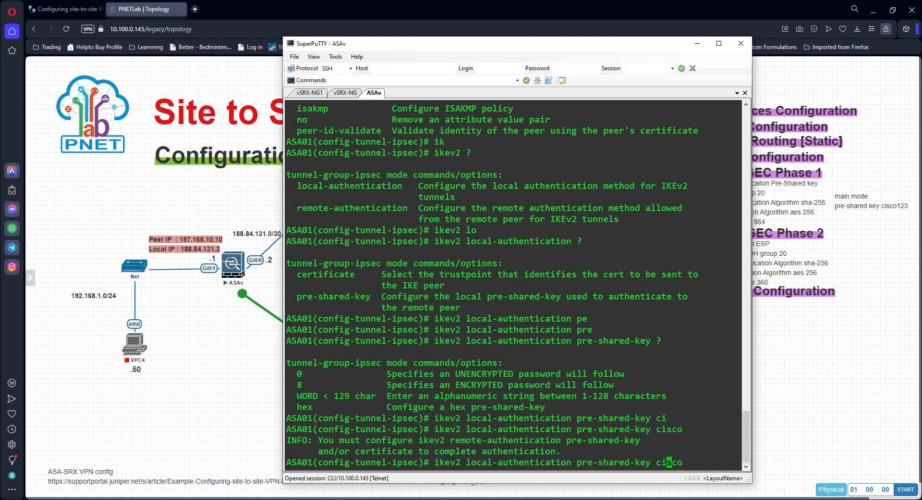
pyautogui.press('Right')
pyautogui.press('Right')
pyautogui.press('Right')
pyautogui.press('Right')
pyautogui.press('Right')
pyautogui.press('Right')
pyautogui.press('Right')
pyautogui.press('Right')
pyautogui.press('Right')
pyautogui.press('Right')
pyautogui.press('Right')
pyautogui.press('Right')
pyautogui.hotkey('ctrl', 'a')
pyautogui.hotkey('ctrl', 'k')
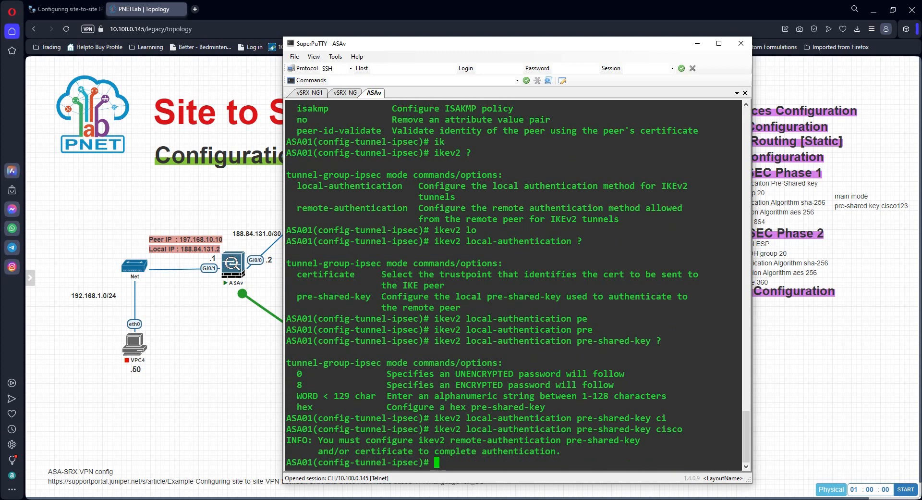
# Step: Start the ikev2 remote-authentication command for the tunnel group
pyautogui.write('ike')
pyautogui.write('v')
pyautogui.write('2')
pyautogui.write('l')
pyautogui.press('Tab')
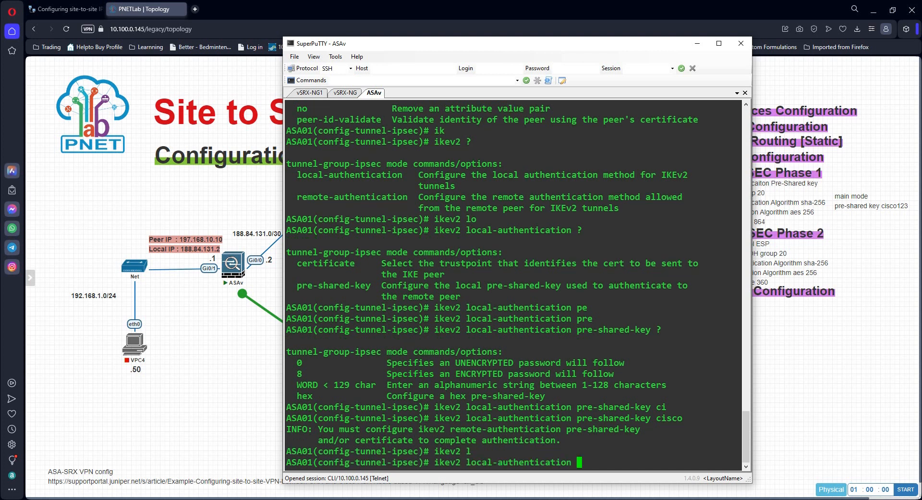
pyautogui.press('BackSpace')
pyautogui.press('BackSpace')
pyautogui.press('BackSpace')
pyautogui.press('BackSpace')
pyautogui.press('BackSpace')
pyautogui.press('BackSpace')
pyautogui.press('BackSpace')
pyautogui.press('BackSpace')
pyautogui.press('BackSpace')
pyautogui.press('BackSpace')
pyautogui.press('BackSpace')
pyautogui.press('BackSpace')
pyautogui.press('BackSpace')
pyautogui.press('BackSpace')
pyautogui.press('BackSpace')
pyautogui.press('BackSpace')
pyautogui.press('BackSpace')
pyautogui.press('BackSpace')
pyautogui.press('BackSpace')
pyautogui.press('BackSpace')
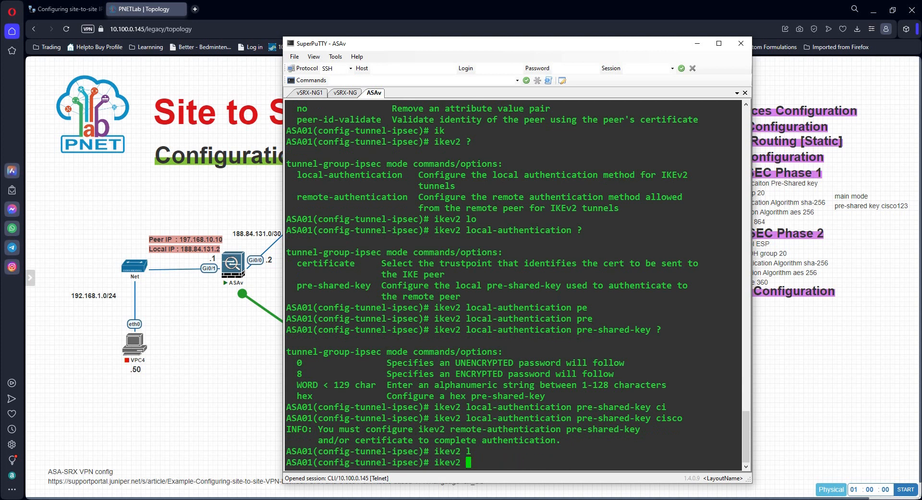
pyautogui.write('ro')
pyautogui.press('Tab')
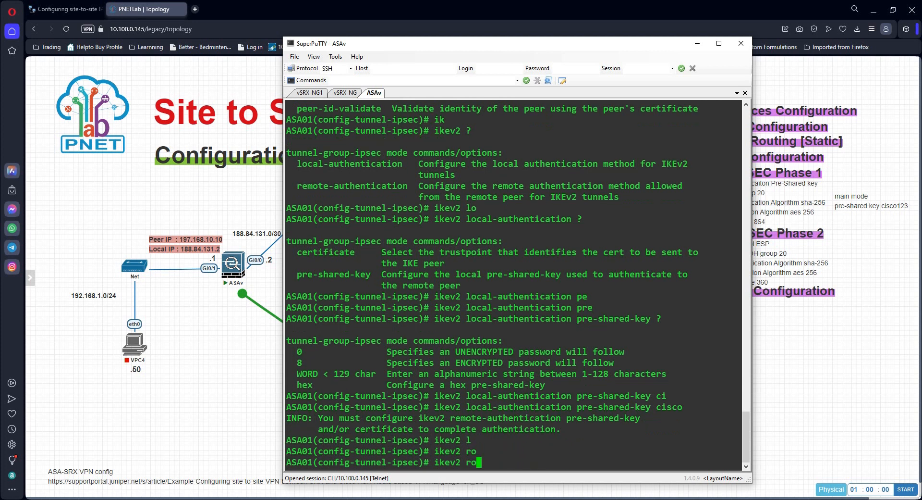
pyautogui.press('BackSpace')
pyautogui.write('e')
pyautogui.press('Tab')
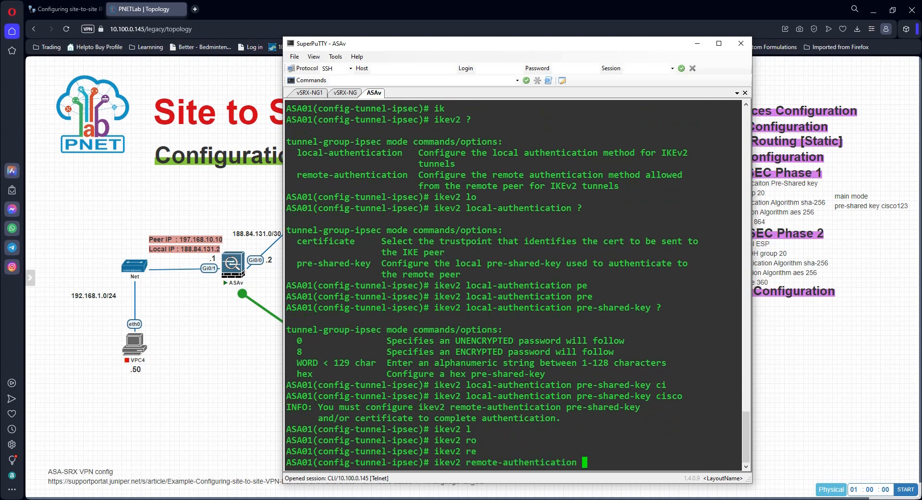
# Step: Choose pre-shared-key for ikev2 remote-authentication and enter the remote pre-shared key
pyautogui.write('pre')
pyautogui.press('Tab')
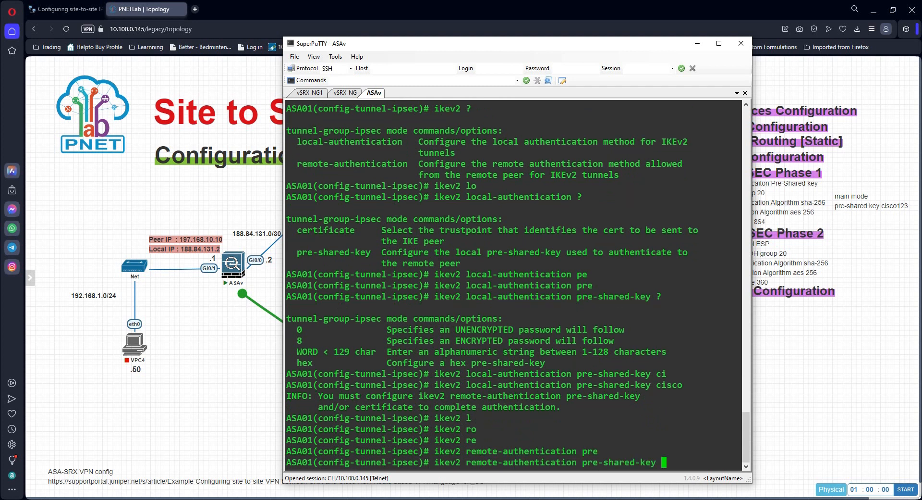
pyautogui.write('cisco')
pyautogui.press('Return')
# Step: Exit the tunnel group's ipsec-attributes mode to return to global configuration
pyautogui.press('Return')
pyautogui.press('Return')
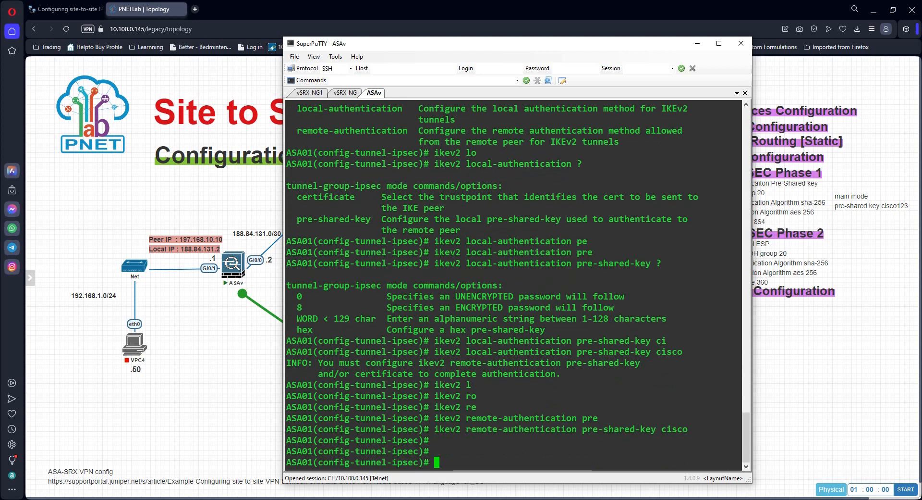
pyautogui.write('exit')
pyautogui.press('Return')
pyautogui.press('Return')
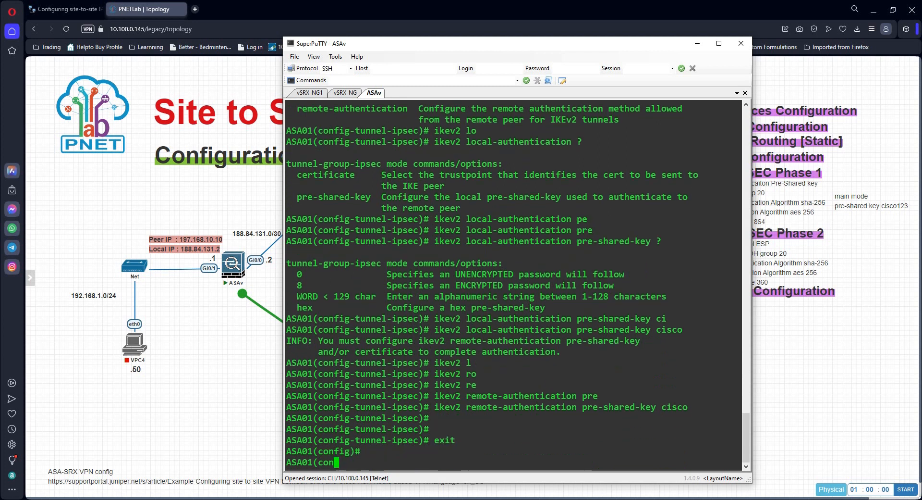
pyautogui.press('Return')
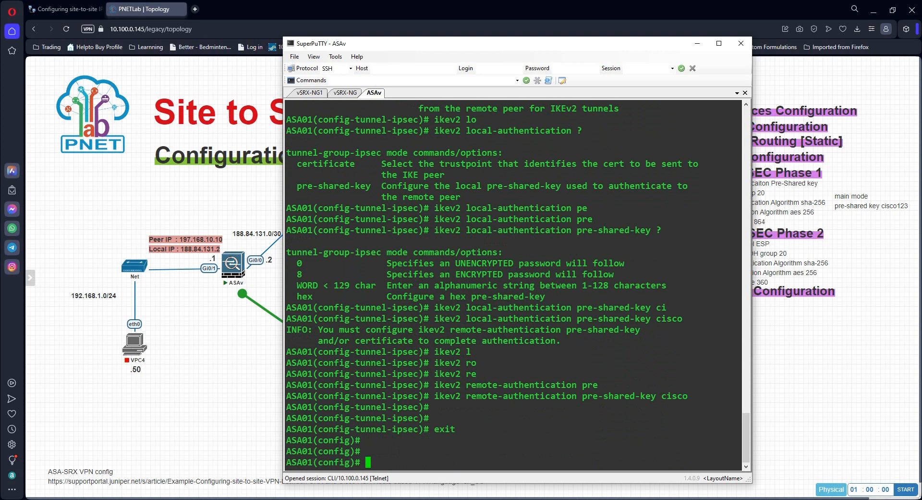
# Step: Display the running tunnel-group configuration to check the peer type and both ikev2 authentication methods
pyautogui.write('show')
pyautogui.press('BackSpace')
pyautogui.press('BackSpace')
pyautogui.press('BackSpace')
pyautogui.press('BackSpace')
pyautogui.write('how run tu')
pyautogui.press('Tab')
pyautogui.write('n')
pyautogui.press('Return')
pyautogui.press('Up')
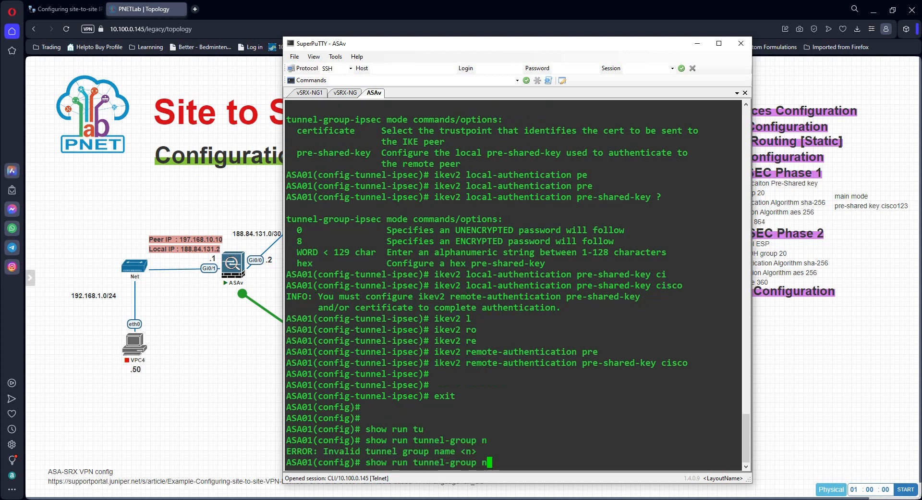
pyautogui.press('BackSpace')
pyautogui.press('Return')
pyautogui.press('Return')
pyautogui.press('Return')
pyautogui.press('Return')
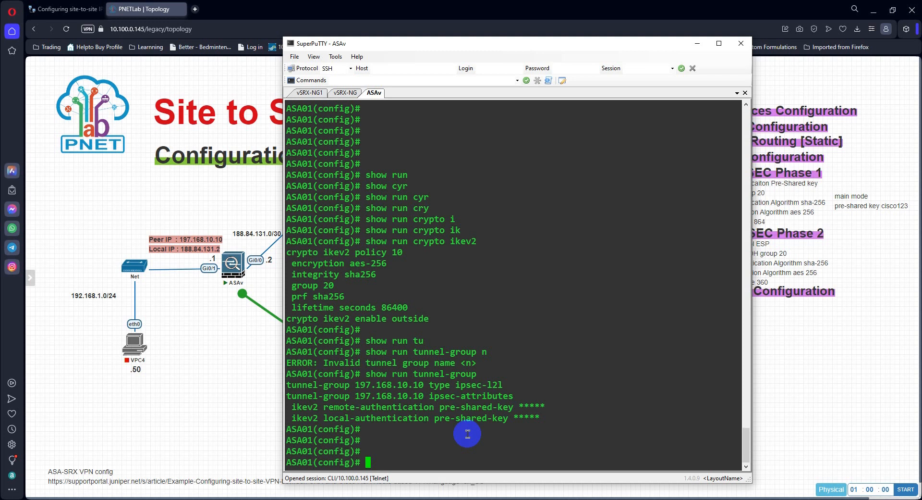
# Step: Start the crypto ipsec ikev2 ipsec-proposal command and list what it expects
pyautogui.write('cry')
pyautogui.press('Tab')
pyautogui.write('ip')
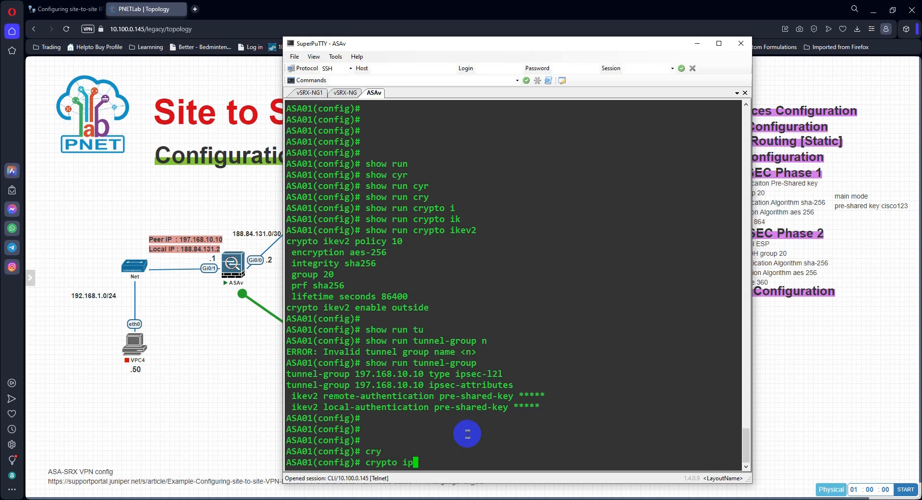
pyautogui.press('Tab')
pyautogui.write('iv')
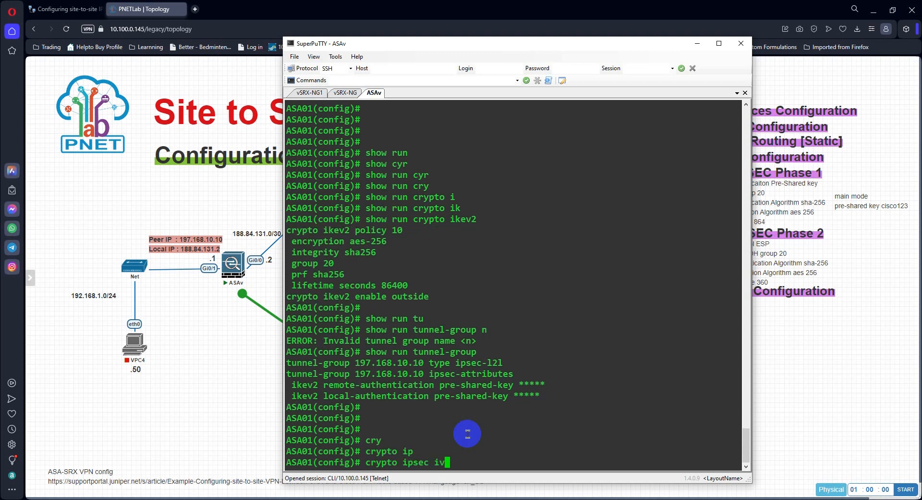
pyautogui.press('Tab')
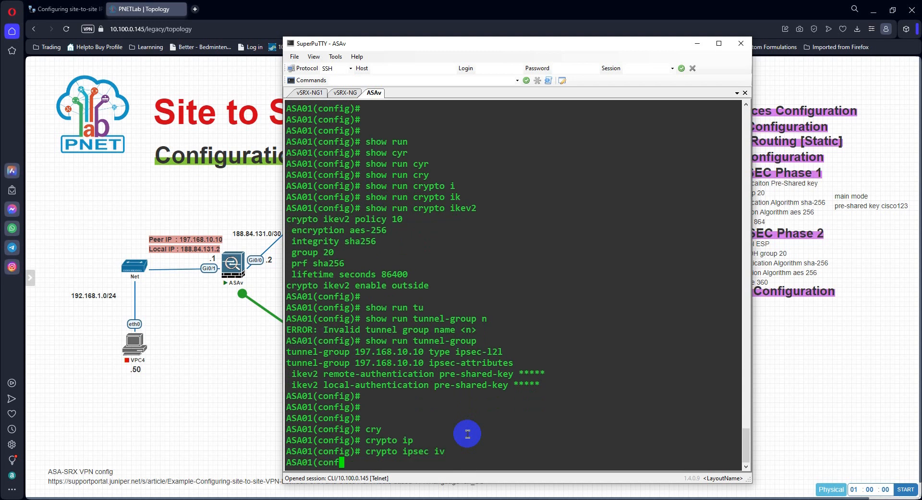
pyautogui.press('BackSpace')
pyautogui.write('k')
pyautogui.press('Tab')
pyautogui.write('ev')
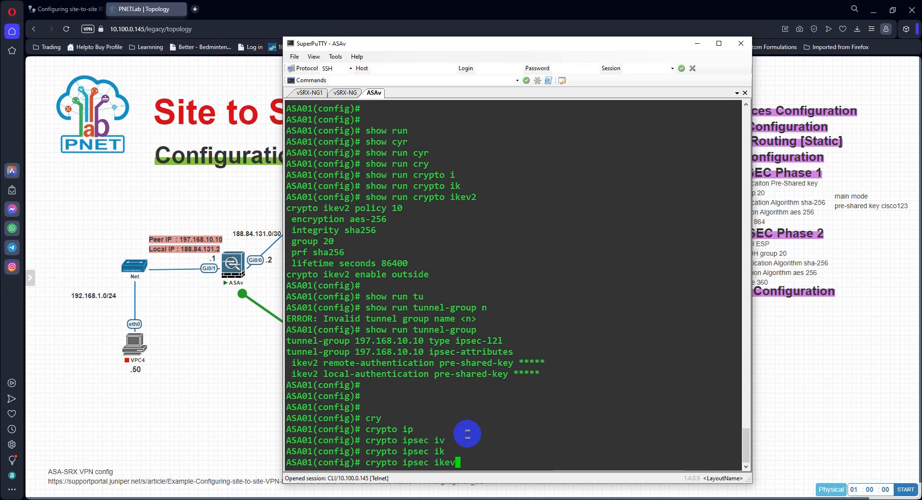
pyautogui.write('2 ip')
pyautogui.press('Tab')
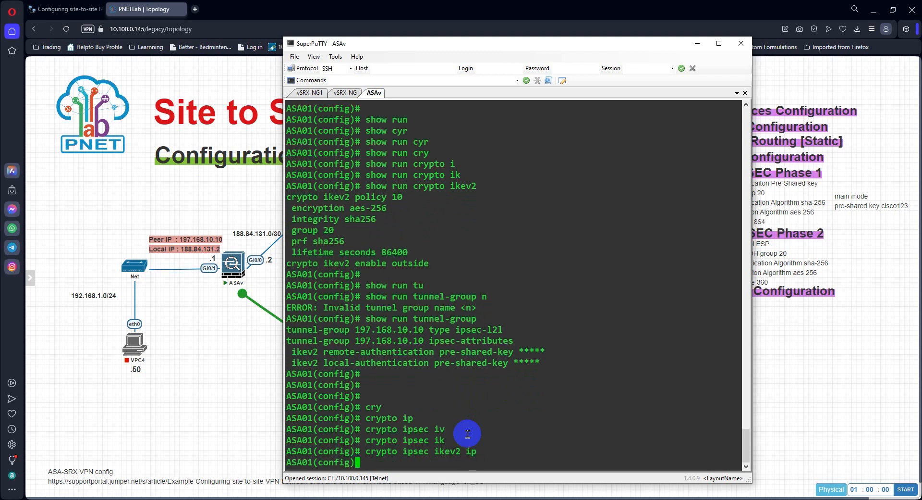
pyautogui.write('?')
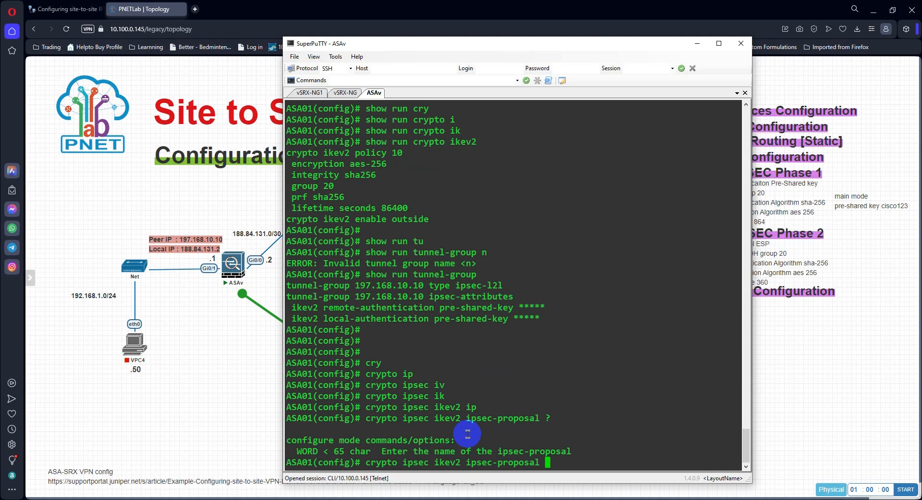
# Step: Create the IKEv2 IPsec proposal named SRX-VPN-PRO, checking for further options before submitting it
pyautogui.write('SRX-VPN-PRO')
pyautogui.write('?')
pyautogui.press('Return')
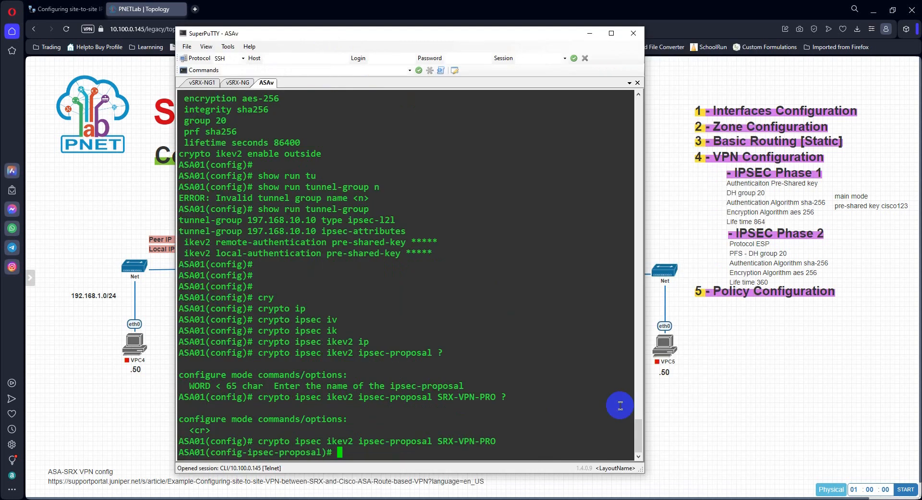
# Step: List the commands available in ipsec-proposal mode and start a protocol command
pyautogui.write('?')
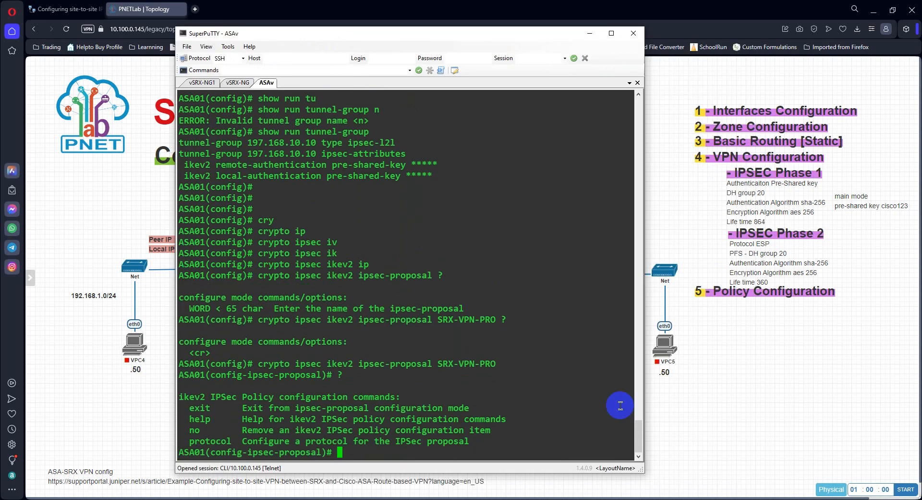
pyautogui.write('PRO')
pyautogui.press('Tab')
pyautogui.press('BackSpace')
pyautogui.press('BackSpace')
pyautogui.press('BackSpace')
pyautogui.write('pr')
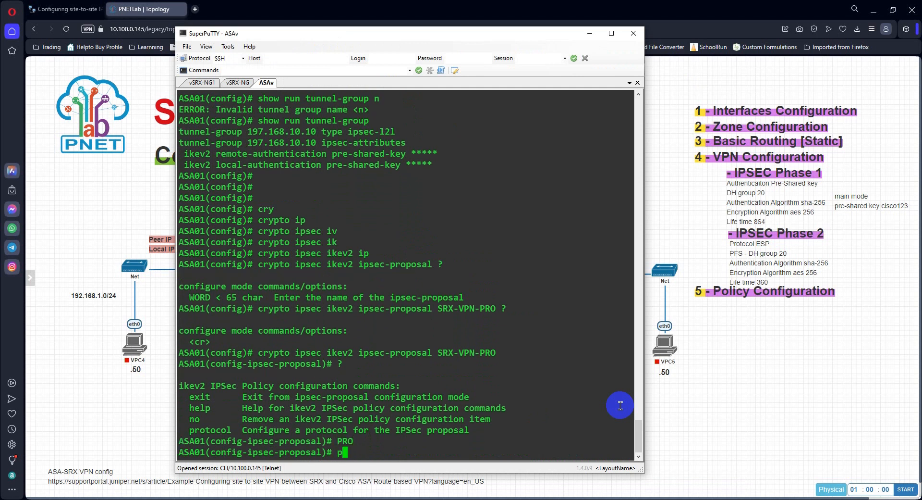
pyautogui.press('Tab')
pyautogui.write('o')
pyautogui.press('Tab')
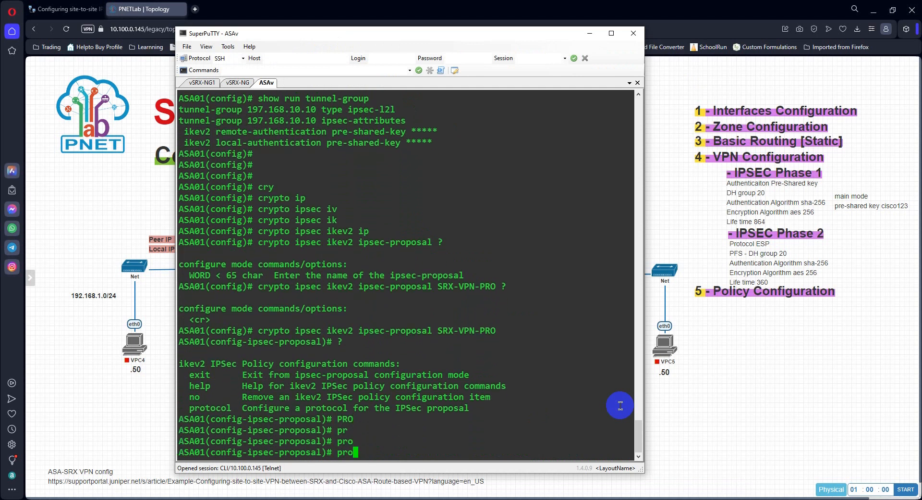
pyautogui.press('BackSpace')
pyautogui.press('BackSpace')
pyautogui.press('BackSpace')
pyautogui.write('pro')
pyautogui.press('Tab')
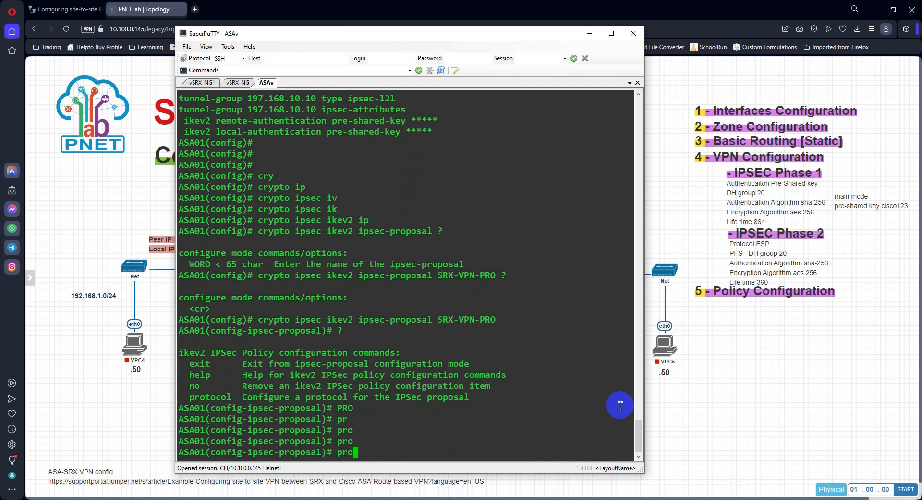
pyautogui.write('to')
pyautogui.press('Tab')
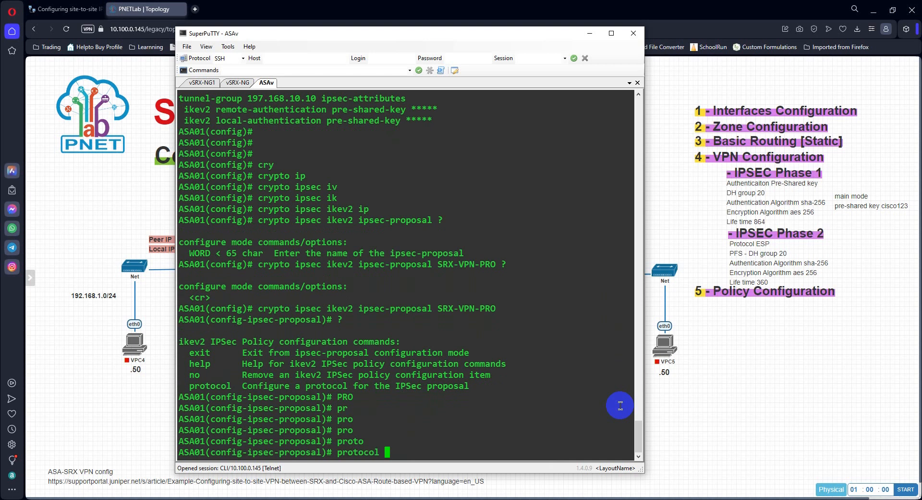
# Step: List the available protocols and extend the protocol command with esp encryption
pyautogui.write('?es')
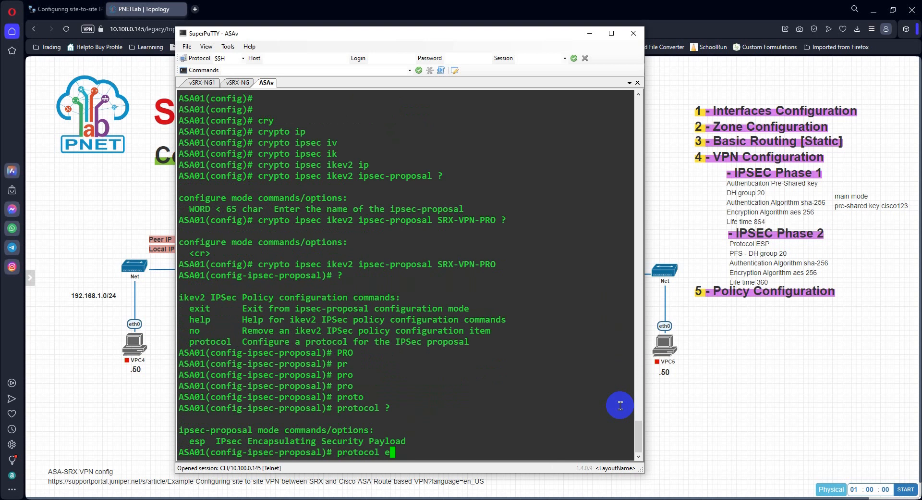
pyautogui.press('Tab')
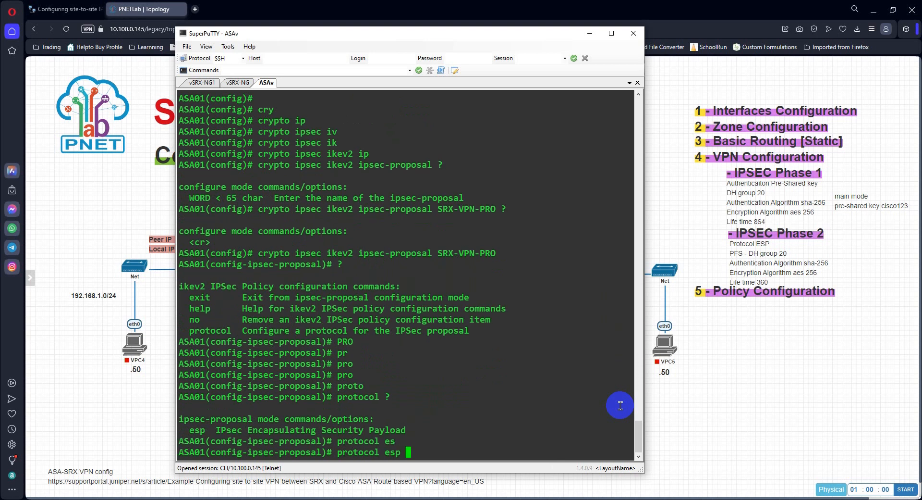
pyautogui.write('en')
pyautogui.press('Tab')
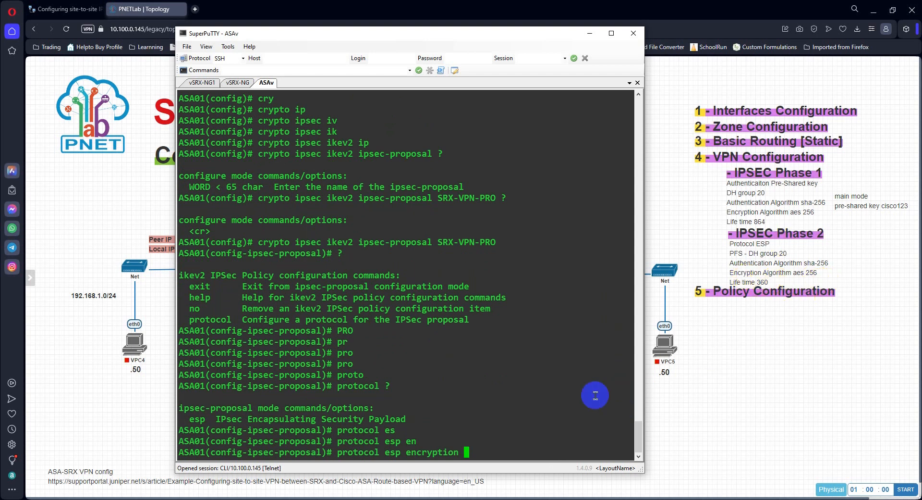
# Step: List the AES variants available for the proposal's ESP encryption
pyautogui.write('ae')
pyautogui.press('Tab')
pyautogui.press('BackSpace')
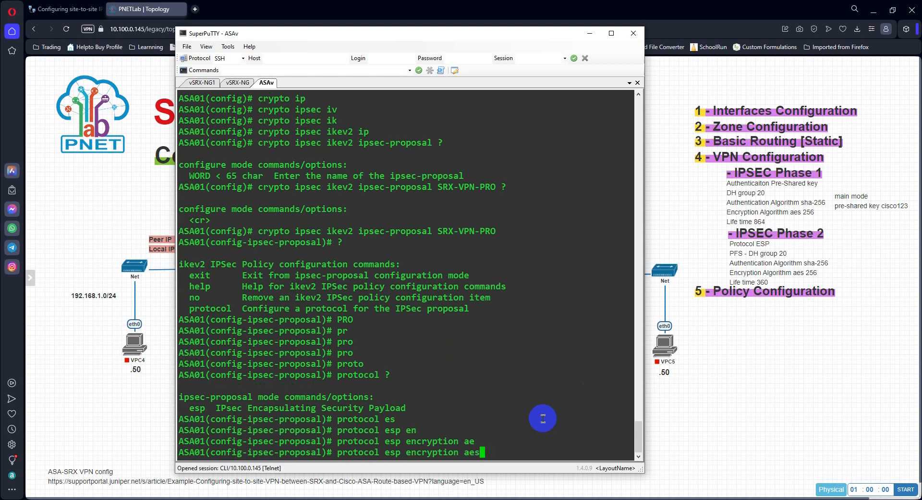
pyautogui.write('25')
pyautogui.press('Tab')
pyautogui.press('BackSpace')
pyautogui.press('BackSpace')
pyautogui.write('?')
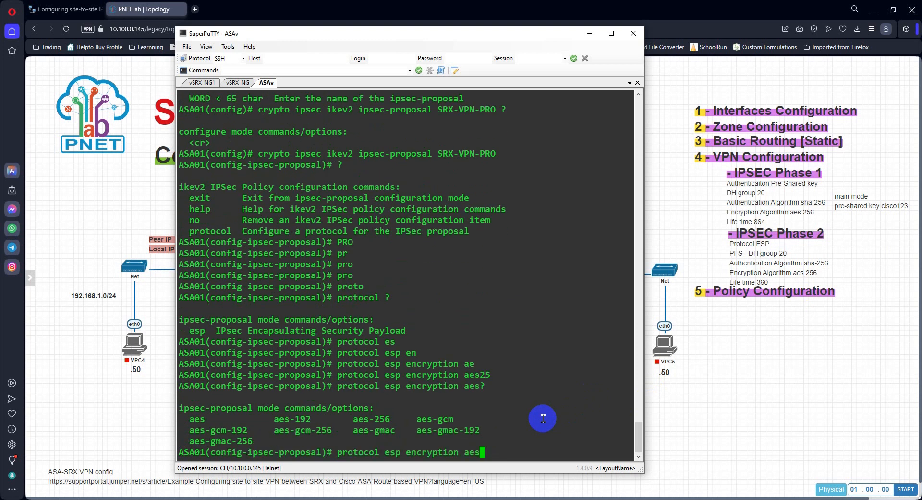
pyautogui.write('-gc')
# Step: Try to set the proposal's ESP encryption to aes-gma-256, and clear the recalled command
pyautogui.press('Tab')
pyautogui.press('BackSpace')
pyautogui.write('-')
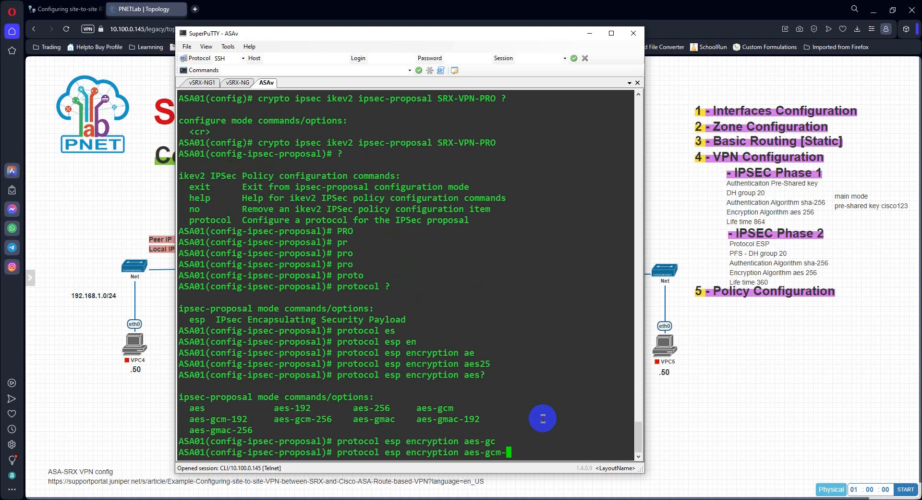
pyautogui.press('BackSpace')
pyautogui.press('BackSpace')
pyautogui.press('BackSpace')
pyautogui.write('ma-256')
pyautogui.press('Return')
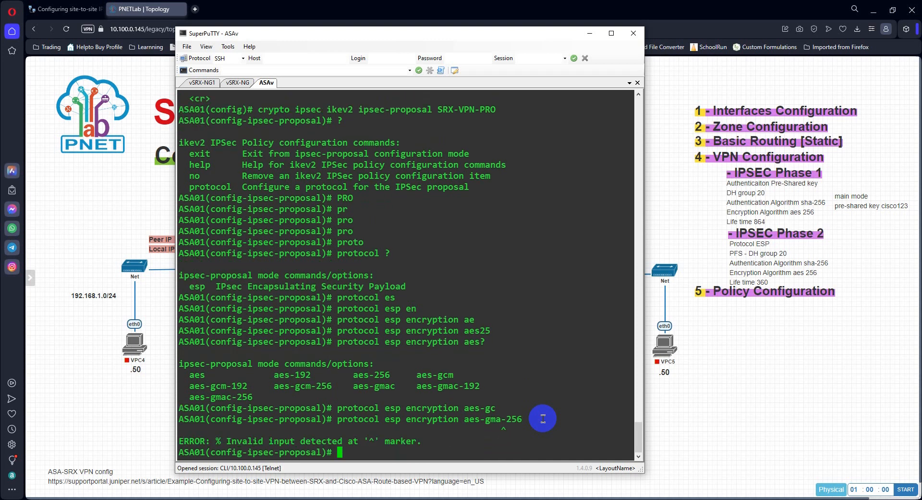
pyautogui.press('Up')
pyautogui.press('BackSpace')
pyautogui.press('BackSpace')
pyautogui.press('BackSpace')
pyautogui.press('BackSpace')
pyautogui.press('BackSpace')
pyautogui.press('BackSpace')
pyautogui.press('BackSpace')
pyautogui.press('BackSpace')
pyautogui.press('BackSpace')
pyautogui.press('BackSpace')
pyautogui.press('BackSpace')
pyautogui.press('BackSpace')
pyautogui.press('BackSpace')
pyautogui.press('BackSpace')
pyautogui.press('BackSpace')
pyautogui.press('BackSpace')
pyautogui.press('BackSpace')
pyautogui.press('BackSpace')
pyautogui.press('BackSpace')
pyautogui.press('BackSpace')
pyautogui.press('Return')
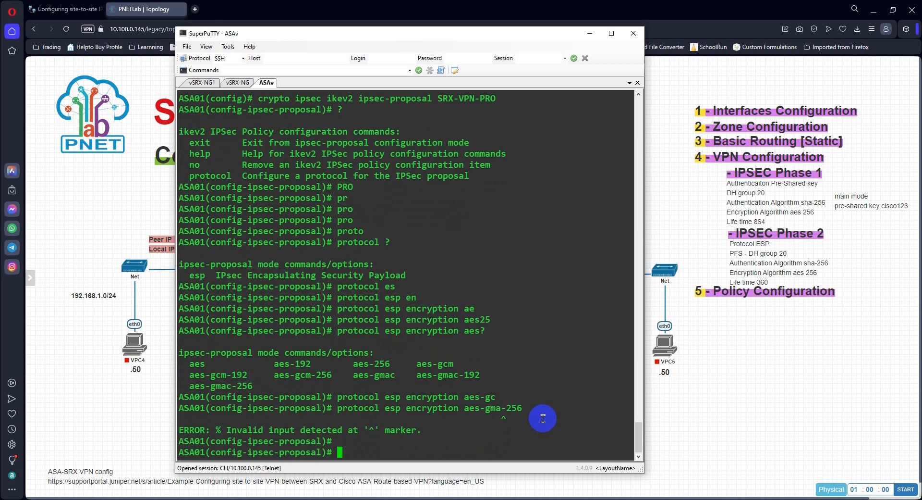
# Step: Start a protocol esp encryption command for the proposal and list the available encryption algorithms
pyautogui.write('proto')
pyautogui.press('Tab')
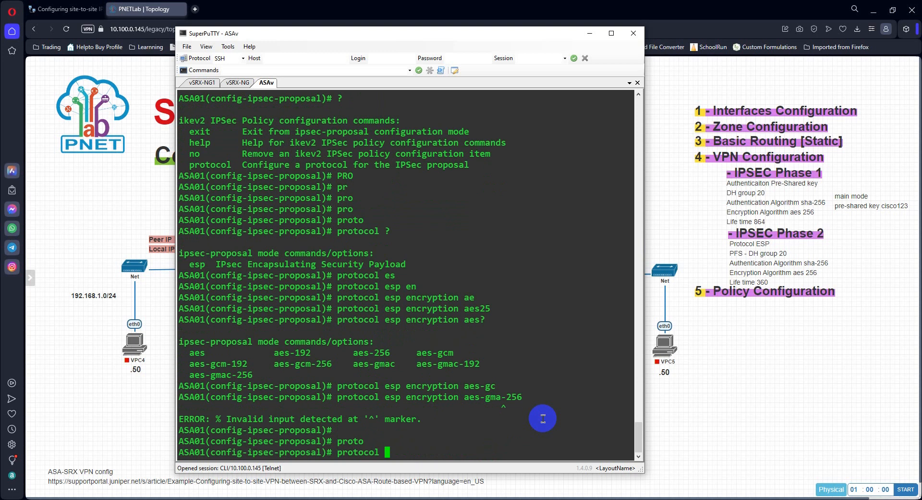
pyautogui.write('es')
pyautogui.press('Tab')
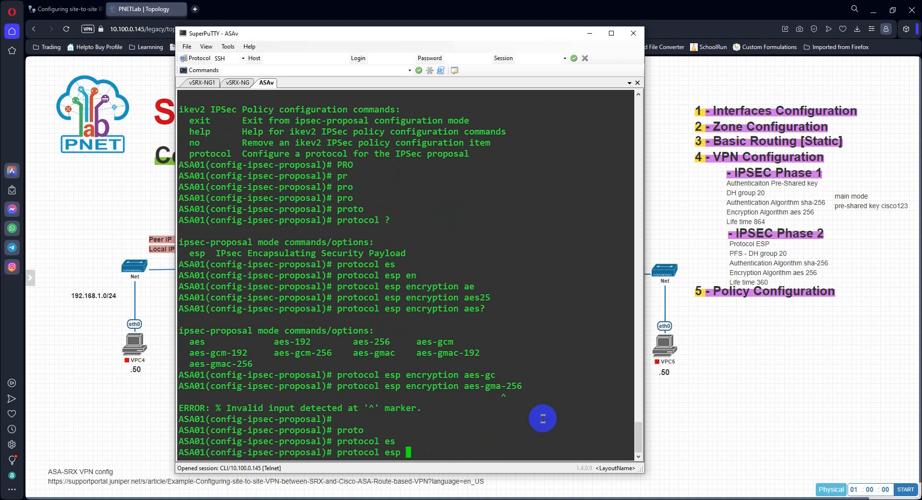
pyautogui.write('en')
pyautogui.press('Tab')
pyautogui.write('a')
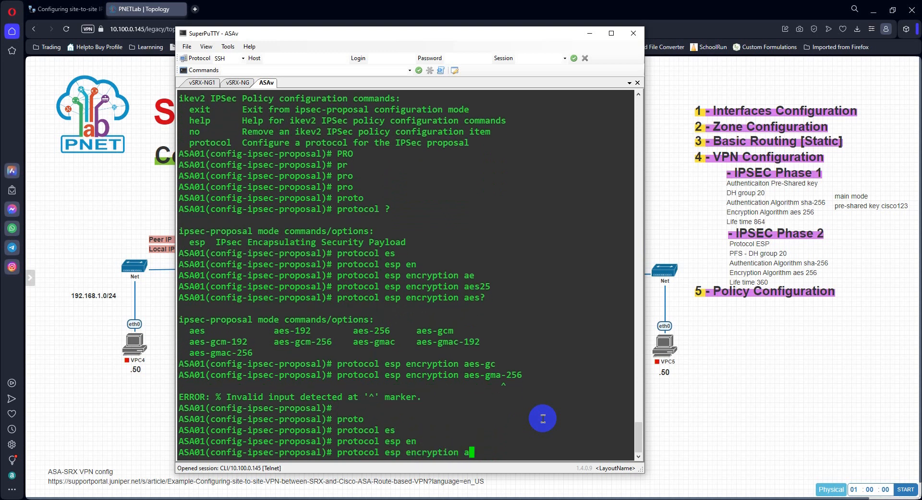
pyautogui.press('BackSpace')
pyautogui.write('?')
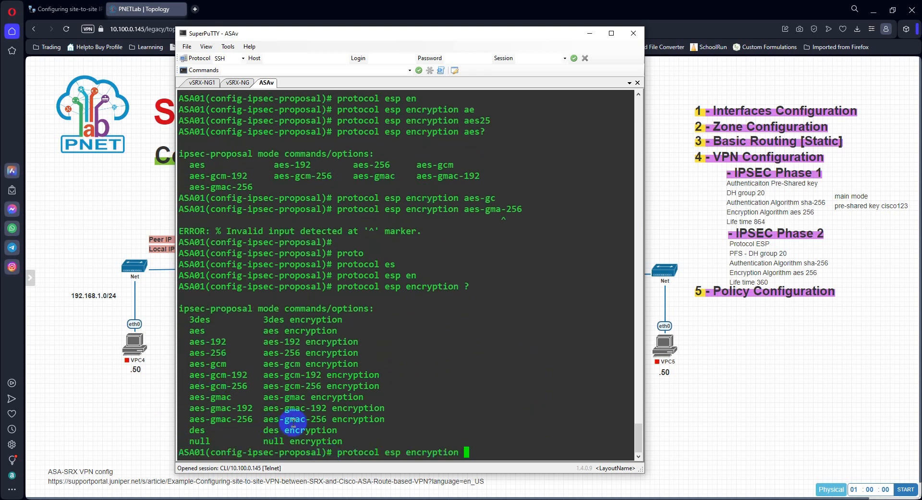
# Step: Set the proposal's ESP encryption to aes-gcm-256, copying the algorithm name from the listed options
pyautogui.doubleClick(219, 386)
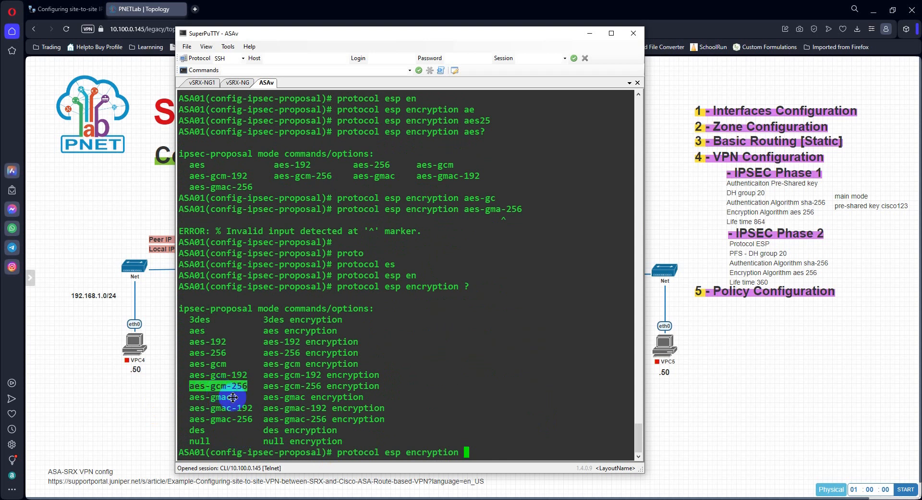
pyautogui.rightClick(507, 402)
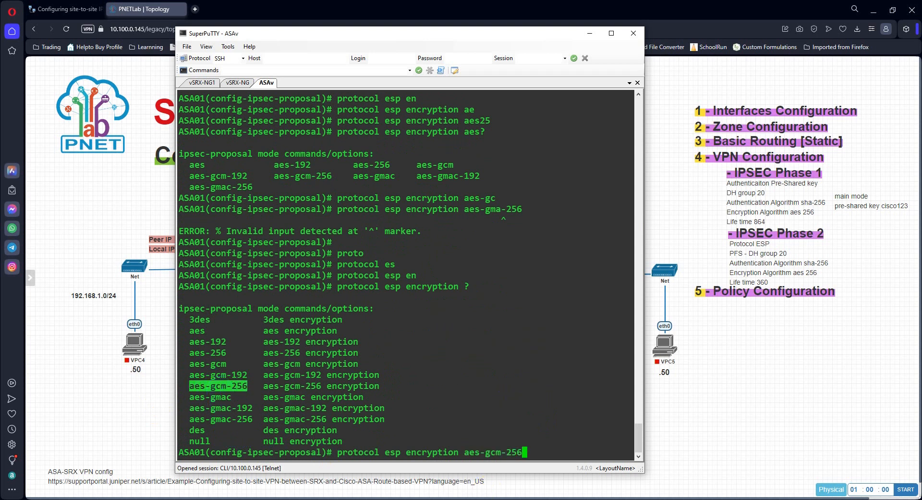
pyautogui.press('Return')
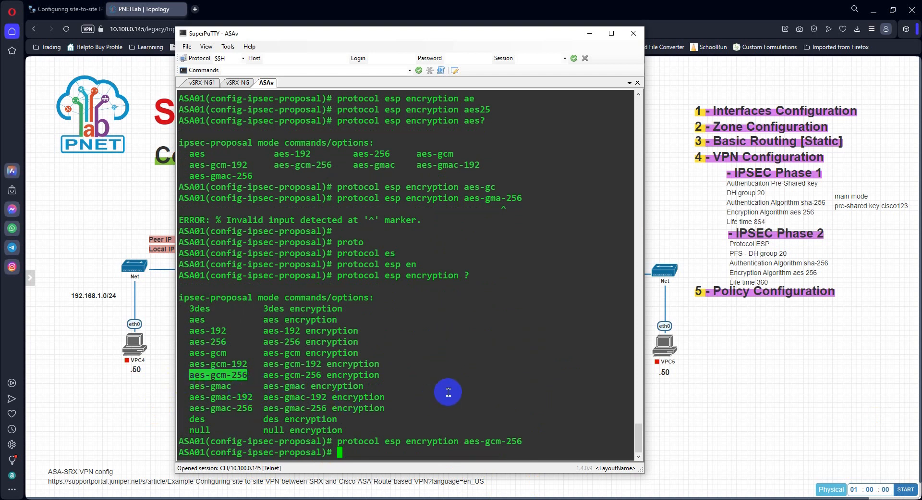
pyautogui.press('Return')
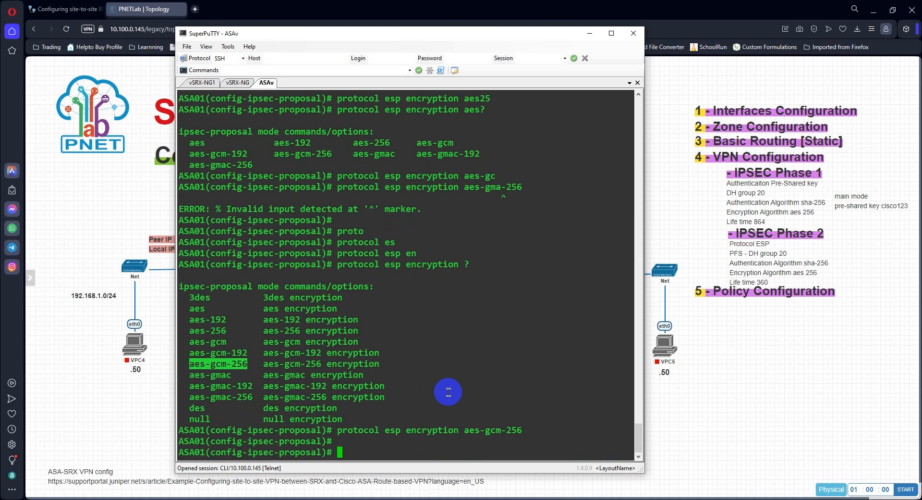
# Step: Set the proposal's ESP integrity algorithm to sha-256
pyautogui.write('pro')
pyautogui.press('Tab')
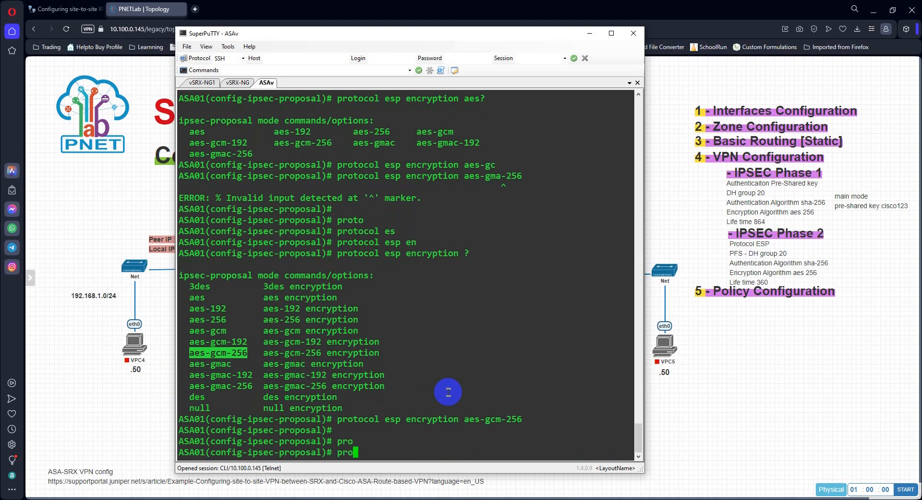
pyautogui.write('to')
pyautogui.press('Tab')
pyautogui.write('esp')
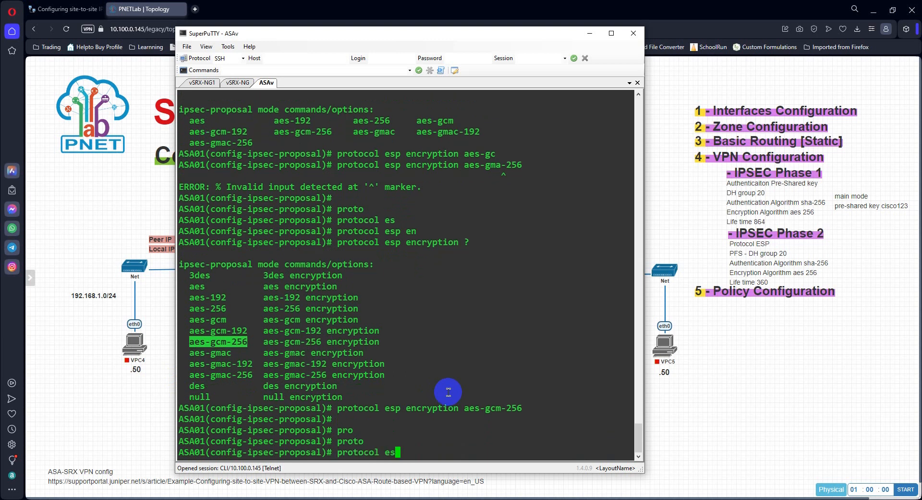
pyautogui.press('Tab')
pyautogui.write('int')
pyautogui.press('Tab')
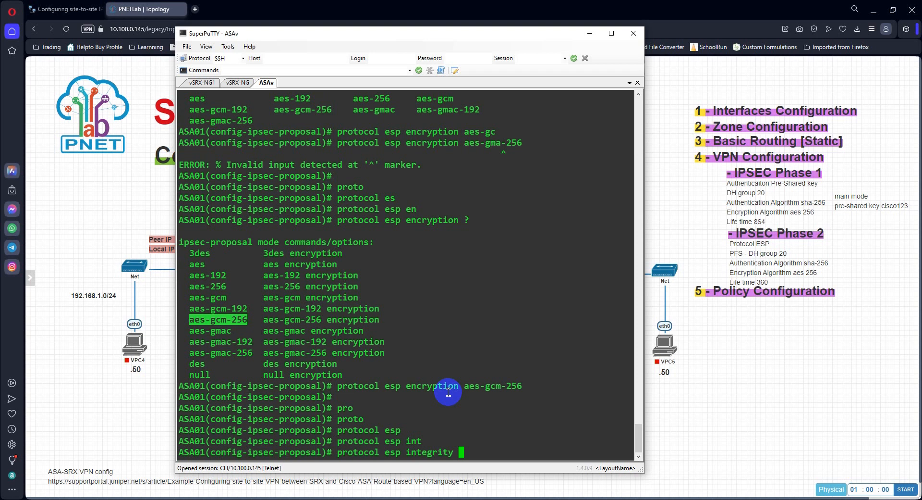
pyautogui.write('sh')
pyautogui.press('Tab')
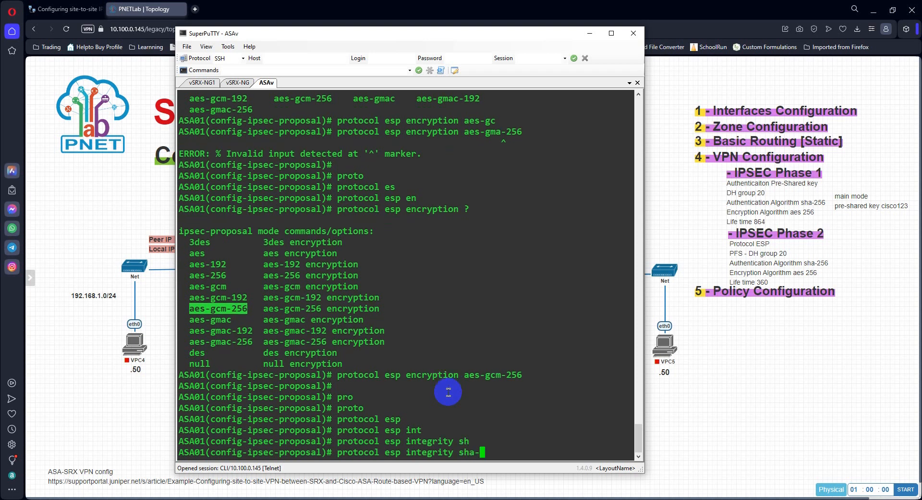
pyautogui.write('2')
pyautogui.press('Tab')
pyautogui.press('Return')
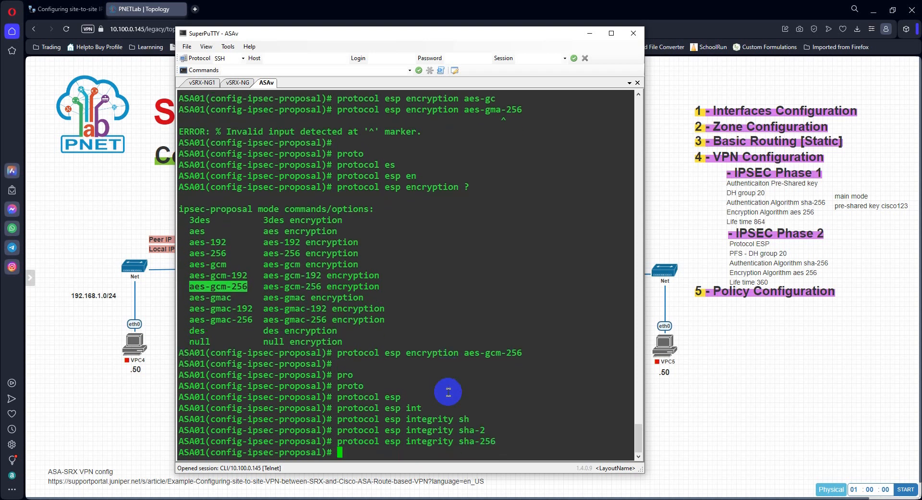
# Step: Exit ipsec-proposal mode and return to global configuration mode
pyautogui.press('Return')
pyautogui.press('Return')
pyautogui.write('exit')
pyautogui.press('Return')
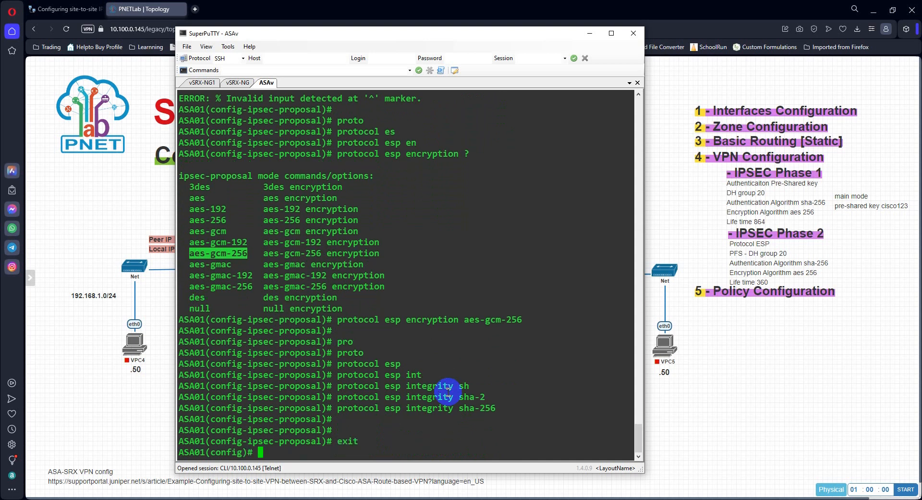
pyautogui.press('Return')
pyautogui.press('Return')
pyautogui.press('Return')
pyautogui.press('Return')
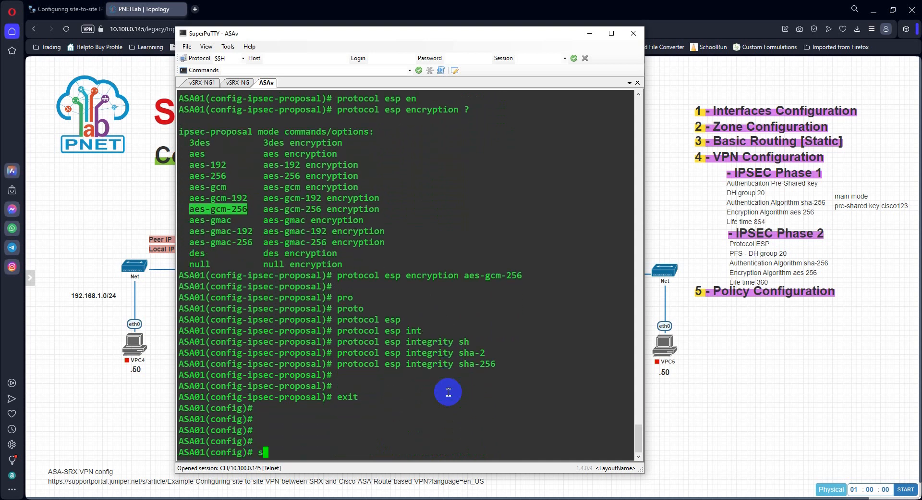
# Step: Display the running crypto ipsec configuration to check the SRX-VPN-PRO proposal
pyautogui.write('show run cry')
pyautogui.press('Tab')
pyautogui.write('ip')
pyautogui.press('Tab')
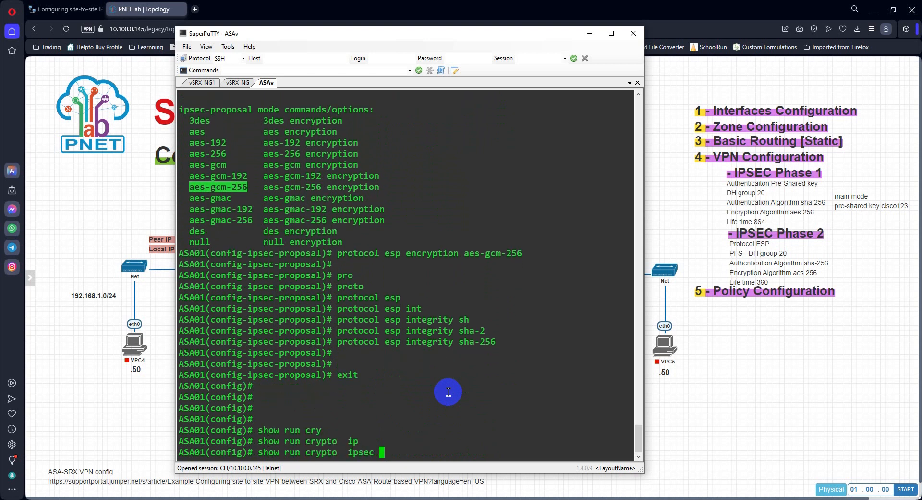
pyautogui.press('Return')
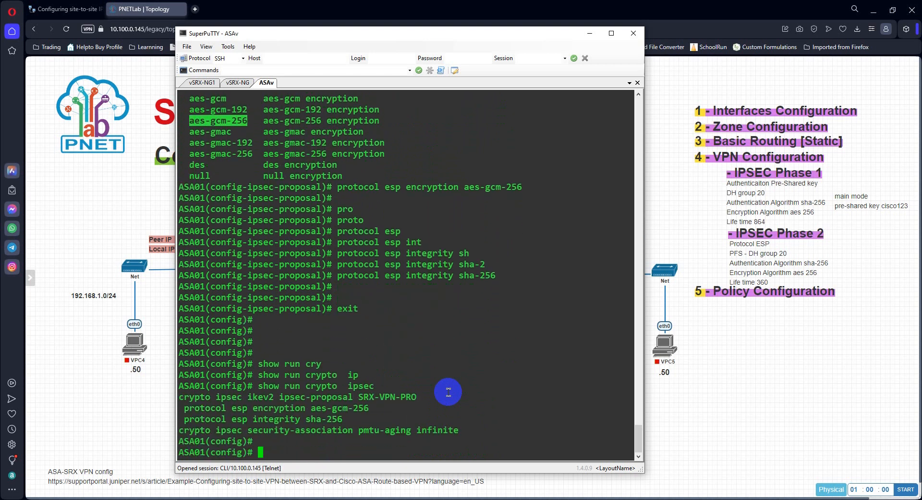
pyautogui.press('Return')
pyautogui.press('Return')
pyautogui.press('Return')
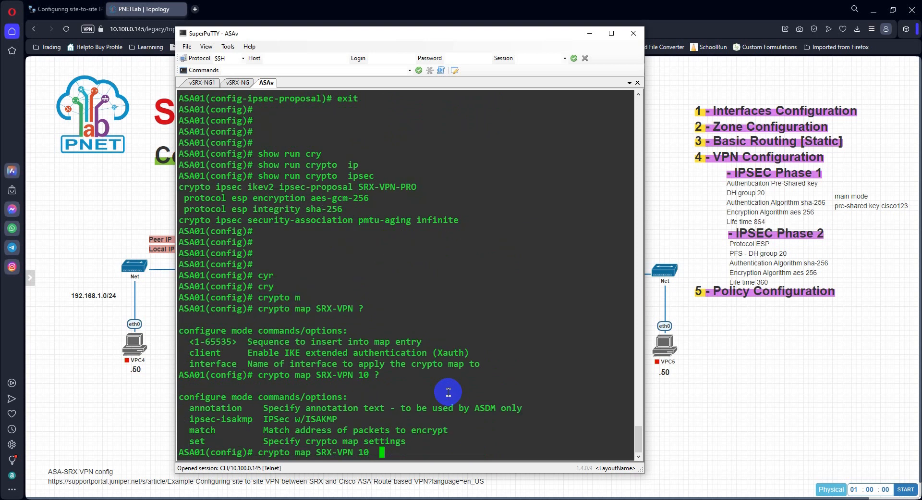
# Step: List the match options for crypto map SRX-VPN sequence 10, and clear the unfinished command
pyautogui.write('mat')
pyautogui.press('BackSpace')
pyautogui.press('BackSpace')
pyautogui.press('BackSpace')
pyautogui.press('BackSpace')
pyautogui.write('m')
pyautogui.press('BackSpace')
pyautogui.press('BackSpace')
pyautogui.write('mat')
pyautogui.press('Tab')
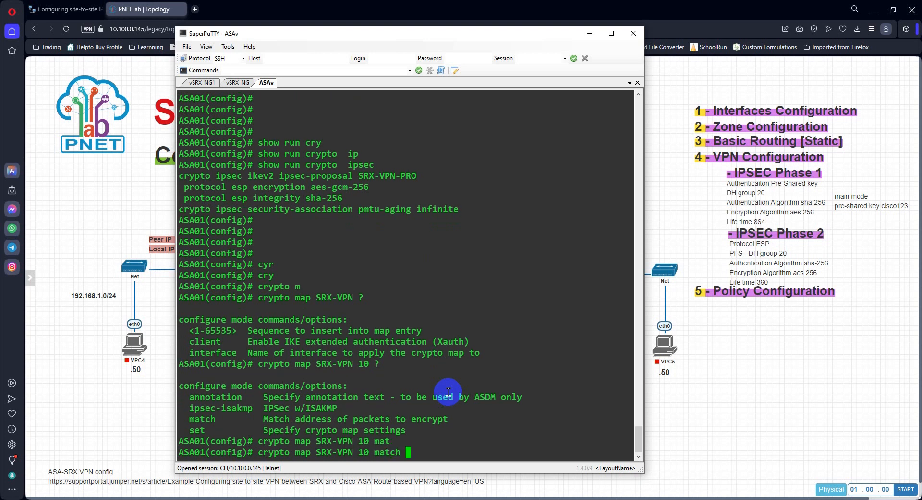
pyautogui.write('?')
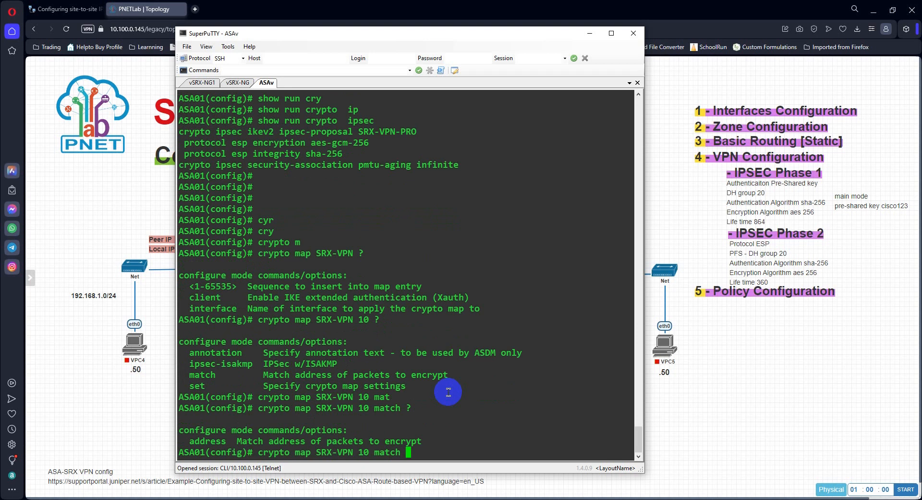
pyautogui.press('BackSpace')
pyautogui.press('BackSpace')
pyautogui.press('BackSpace')
pyautogui.press('BackSpace')
pyautogui.press('BackSpace')
pyautogui.press('BackSpace')
pyautogui.press('BackSpace')
pyautogui.press('BackSpace')
pyautogui.press('BackSpace')
pyautogui.press('BackSpace')
pyautogui.press('BackSpace')
pyautogui.press('BackSpace')
pyautogui.press('BackSpace')
pyautogui.press('BackSpace')
pyautogui.press('BackSpace')
pyautogui.press('BackSpace')
pyautogui.press('BackSpace')
pyautogui.press('BackSpace')
pyautogui.press('BackSpace')
pyautogui.press('BackSpace')
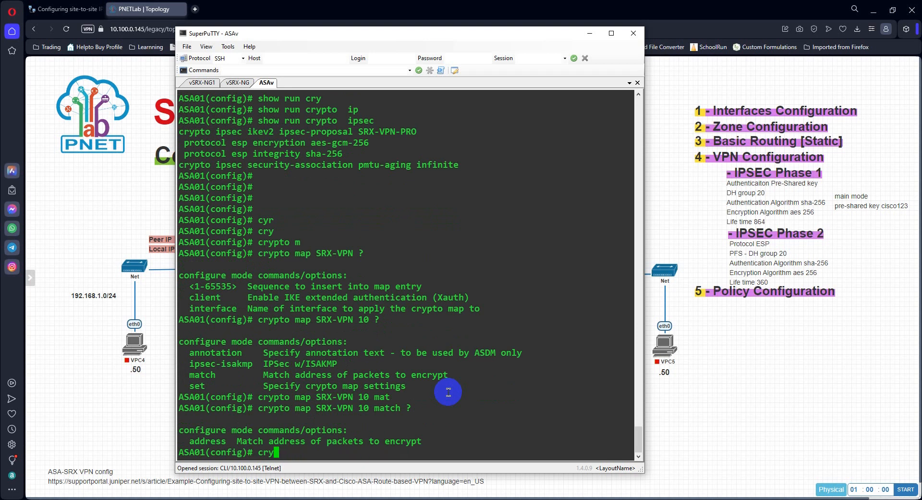
pyautogui.press('Return')
pyautogui.press('Return')
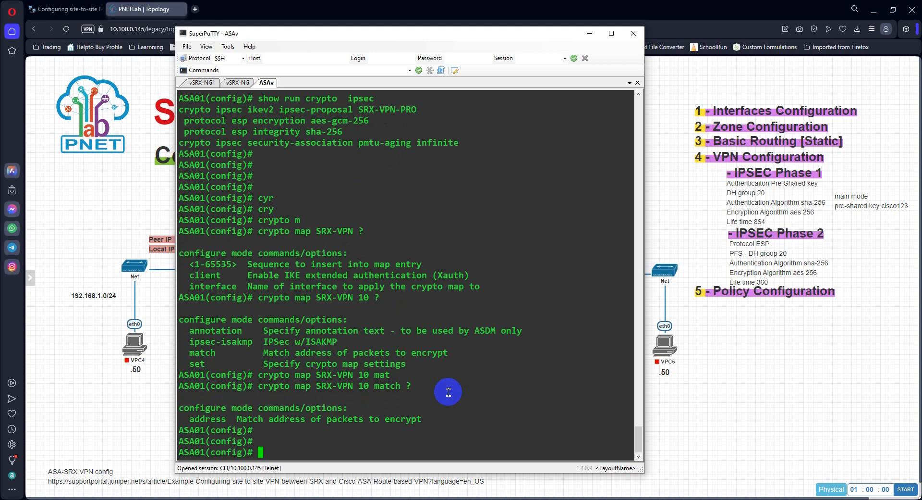
# Step: Start an extended access-list command named ASA-SRX-VPN-ACL
pyautogui.write('acc')
pyautogui.press('Tab')
pyautogui.write('l')
pyautogui.press('Tab')
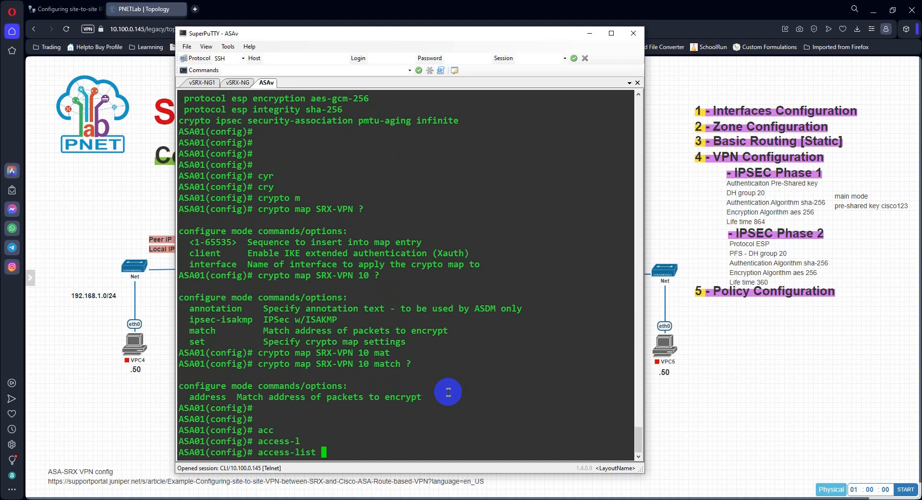
pyautogui.write('ASA-SRX-VPN-ACL ex')
pyautogui.press('Tab')
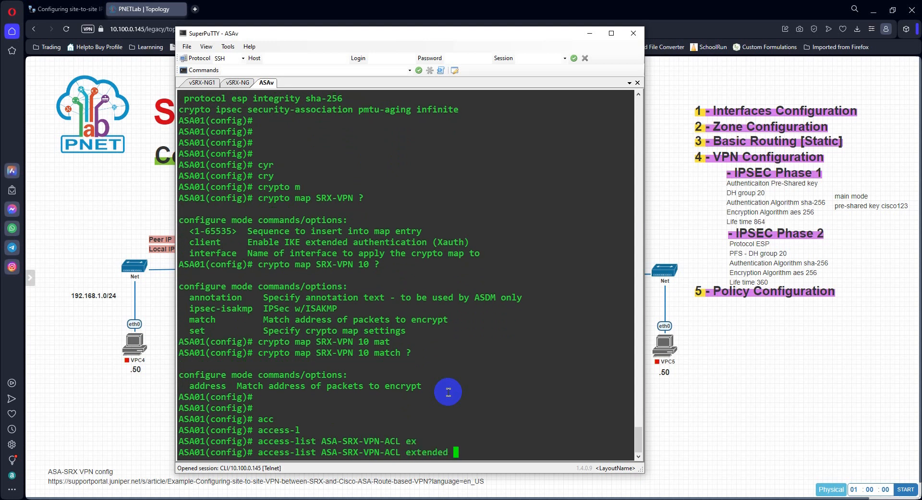
# Step: List the access-list actions, extend the ASA-SRX-VPN-ACL entry with permit ip, and list its source options
pyautogui.write('?p')
pyautogui.press('Tab')
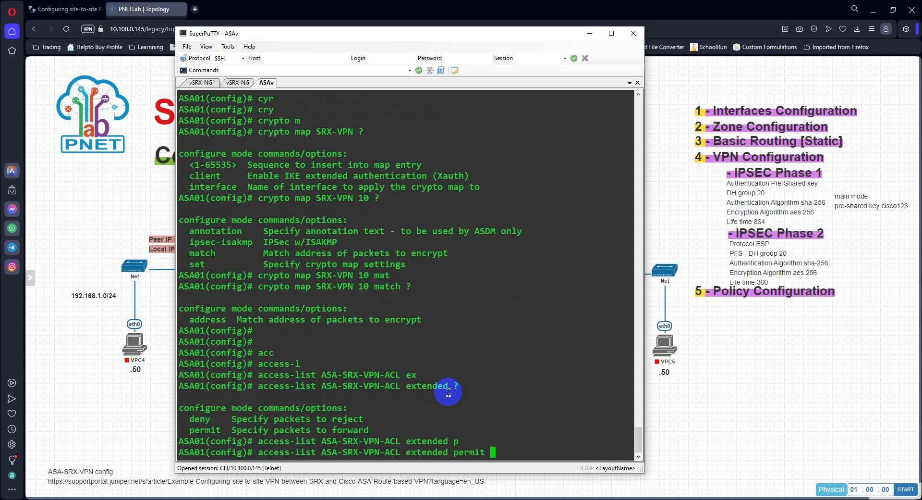
pyautogui.write('ip ?')
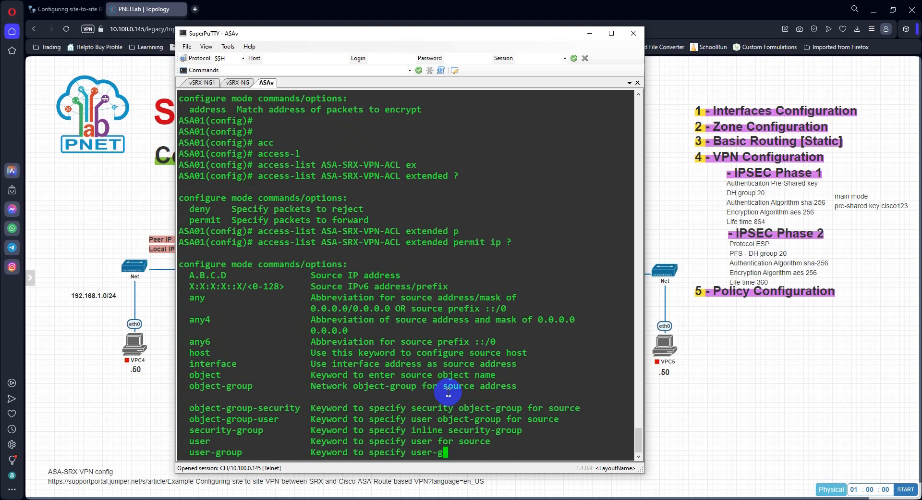
pyautogui.write('on')
# Step: Extend the permit ip entry with an object-group source and list what the keyword accepts
pyautogui.press('Tab')
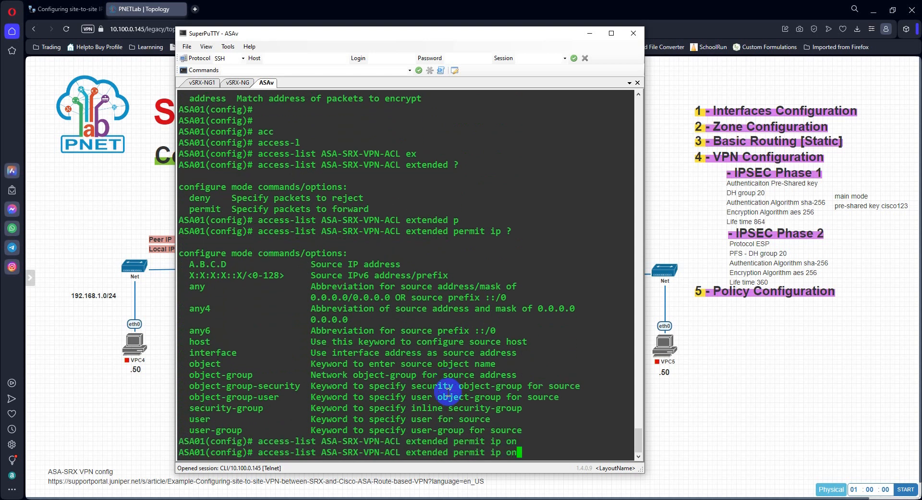
pyautogui.press('BackSpace')
pyautogui.write('j')
pyautogui.press('Tab')
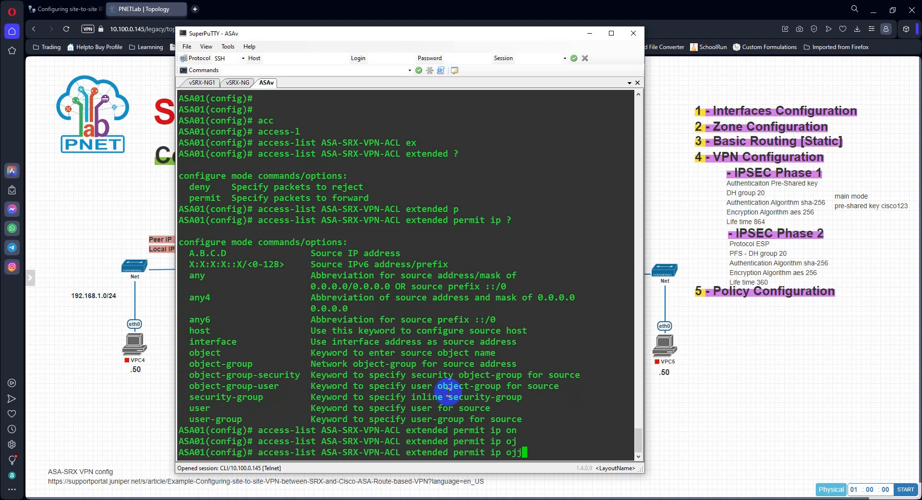
pyautogui.press('BackSpace')
pyautogui.write('bjec')
pyautogui.press('Tab')
pyautogui.write('-g')
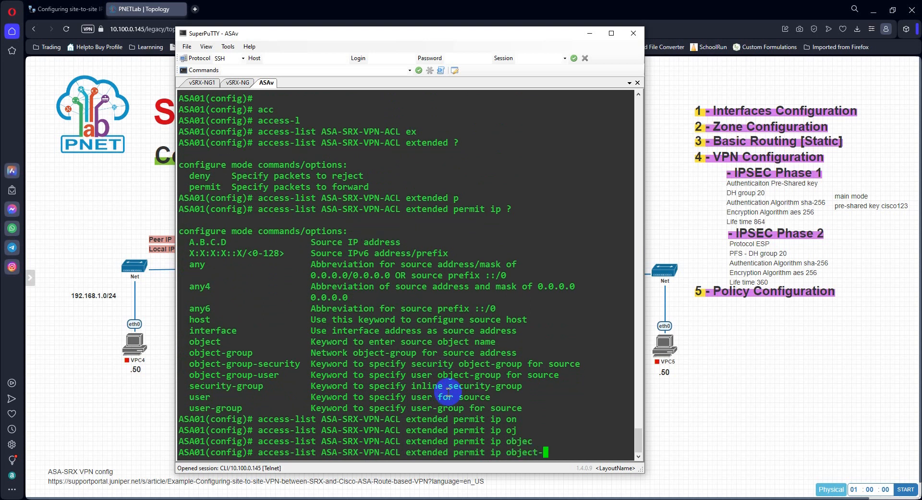
pyautogui.press('Tab')
pyautogui.write('?')
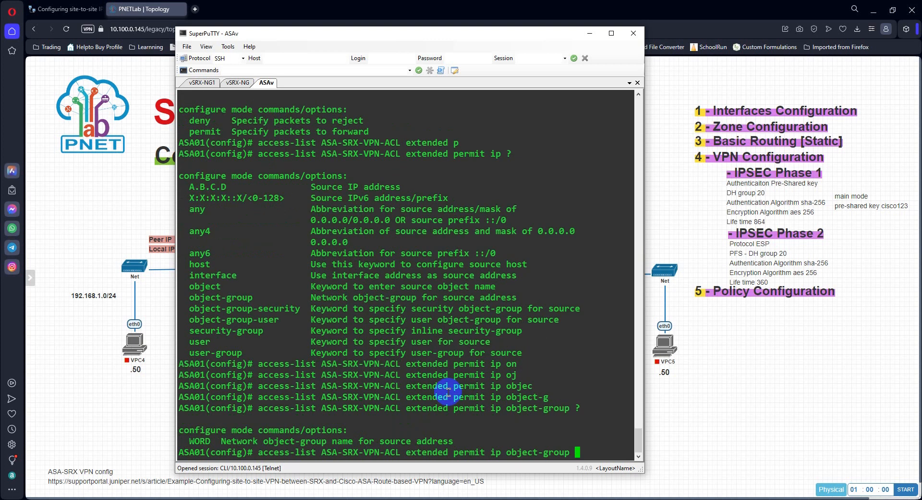
# Step: Widen the terminal window and list the source object-group options again
pyautogui.moveTo(645, 239); pyautogui.dragTo(756, 234)
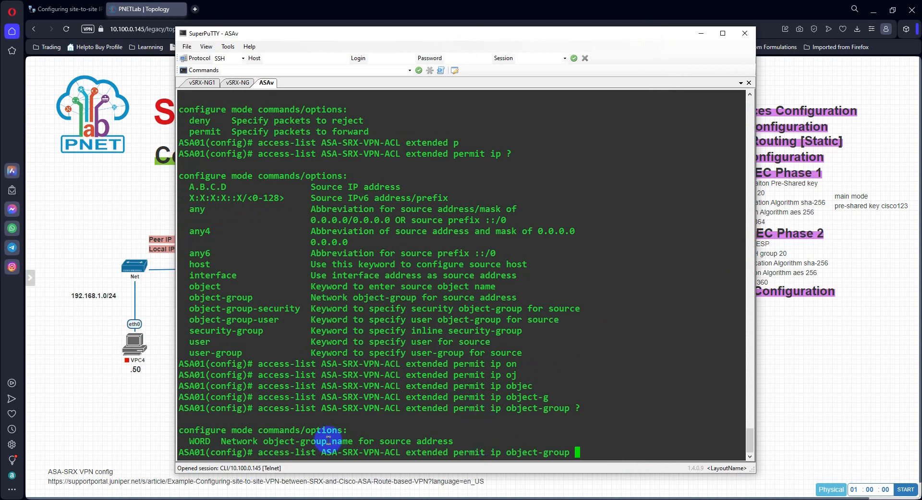
pyautogui.click(585, 455)
pyautogui.write('?')
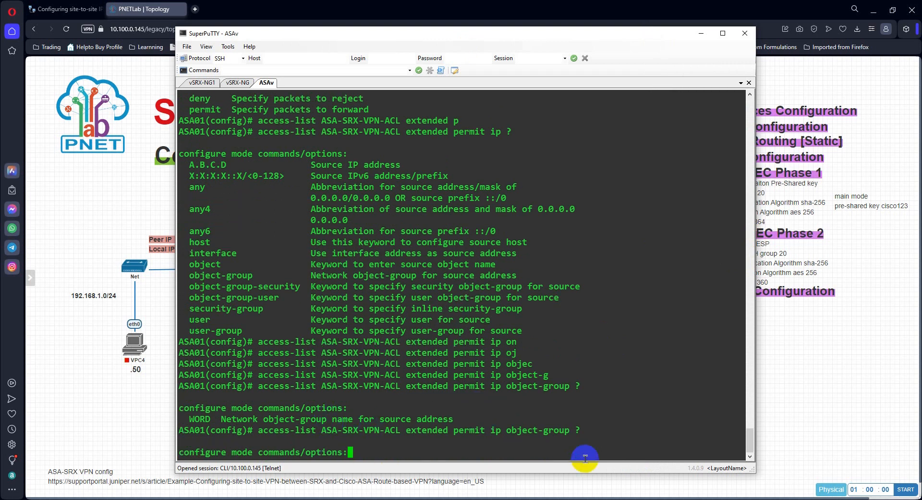
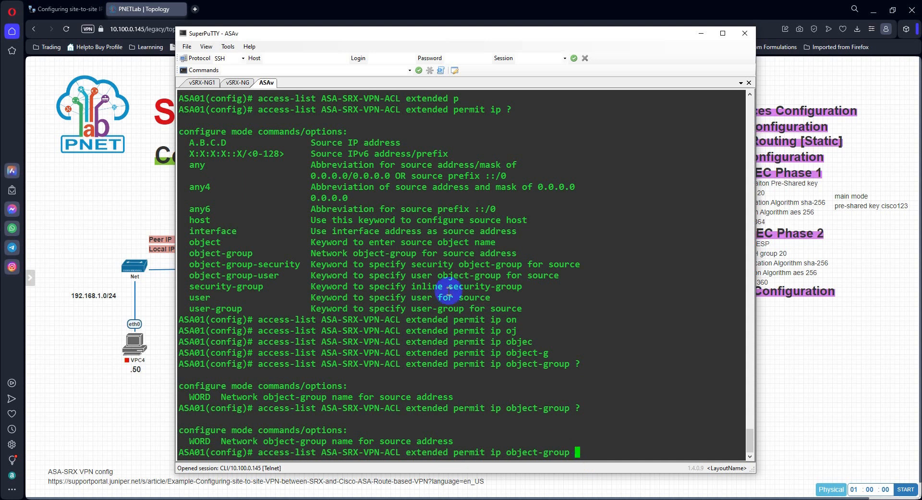
# Step: Look back through the terminal history for the configured network object-groups and the tunnel-group commands
pyautogui.scroll(10, 468, 259)
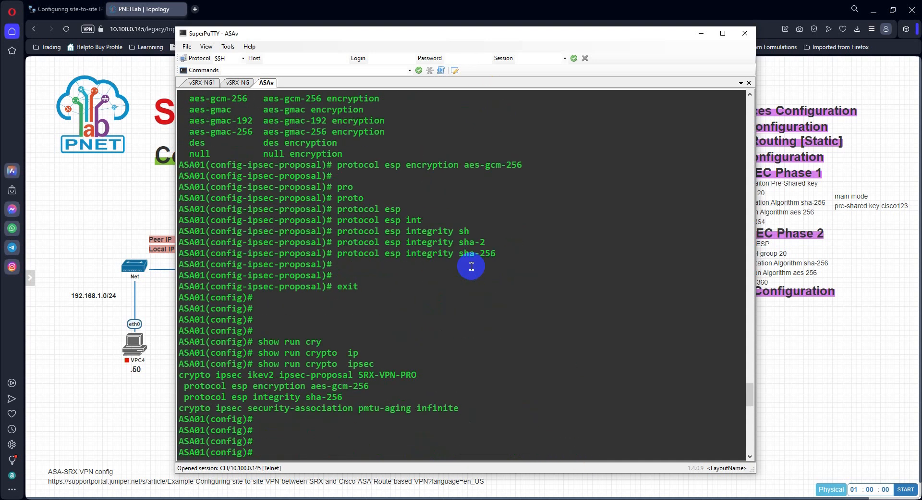
pyautogui.scroll(10, 471, 266)
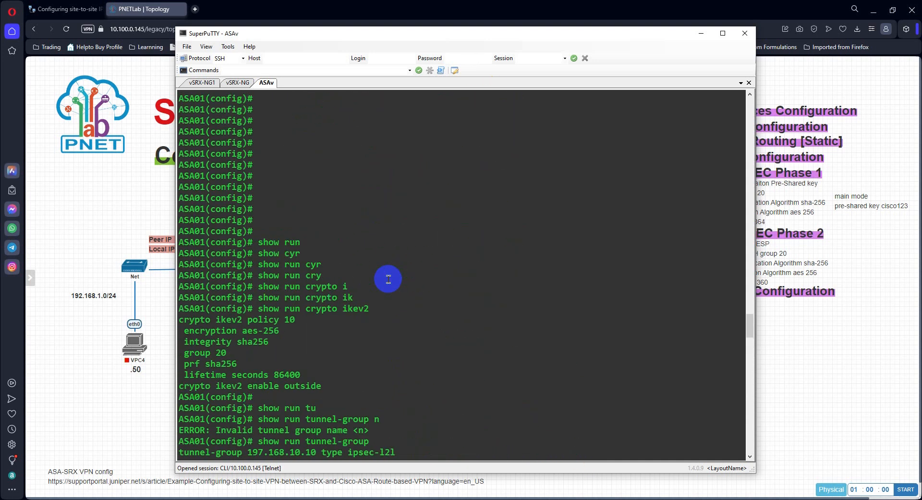
pyautogui.scroll(10, 388, 278)
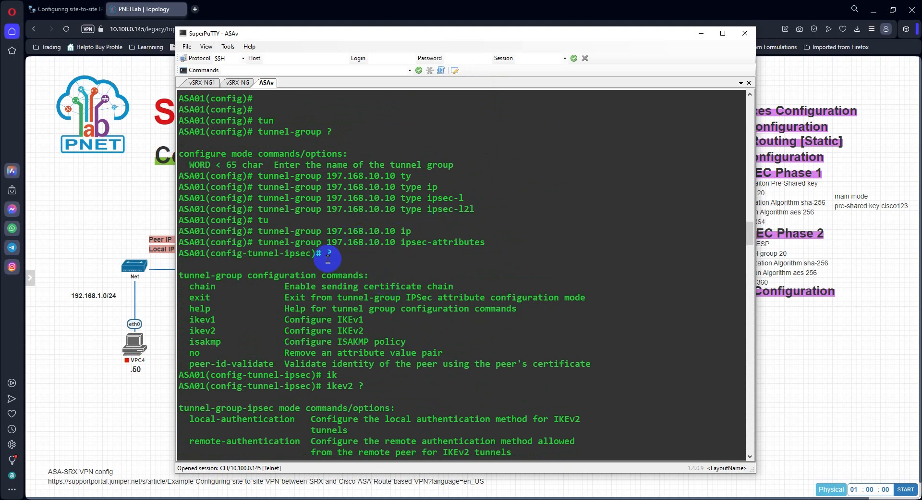
pyautogui.scroll(15, 371, 267)
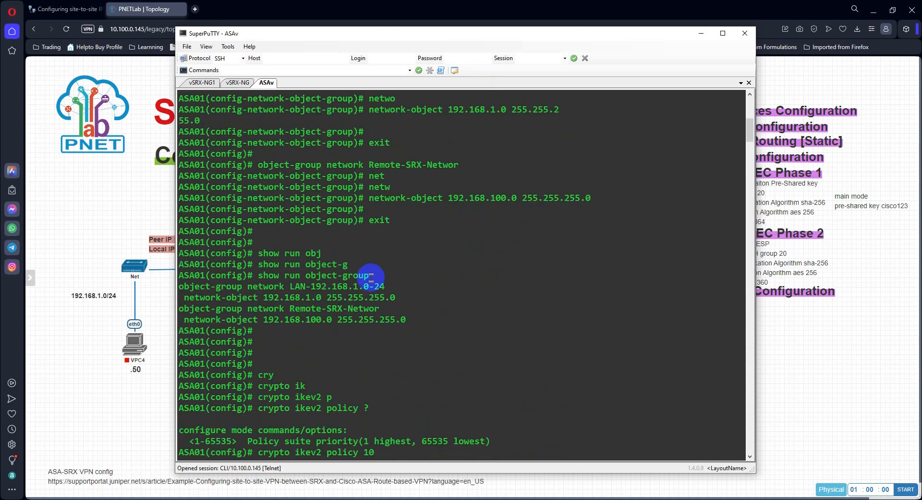
pyautogui.scroll(9, 371, 277)
pyautogui.scroll(-20, 371, 277)
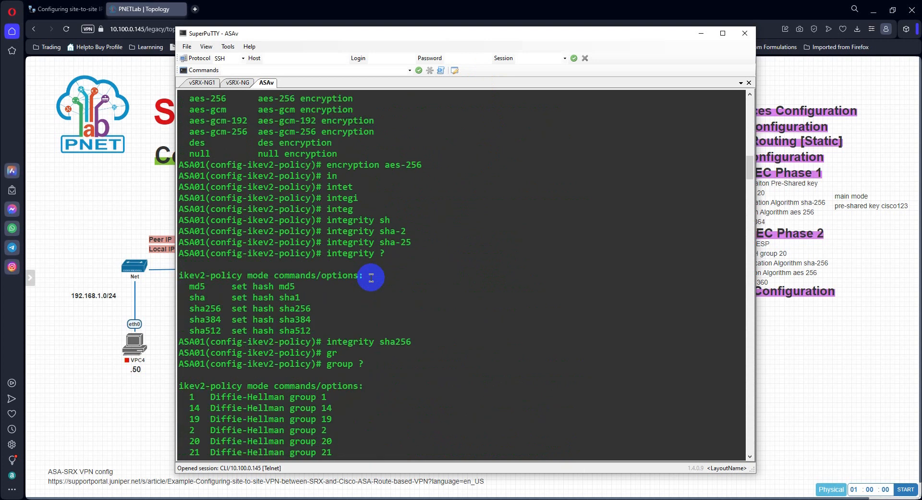
pyautogui.scroll(-17, 371, 277)
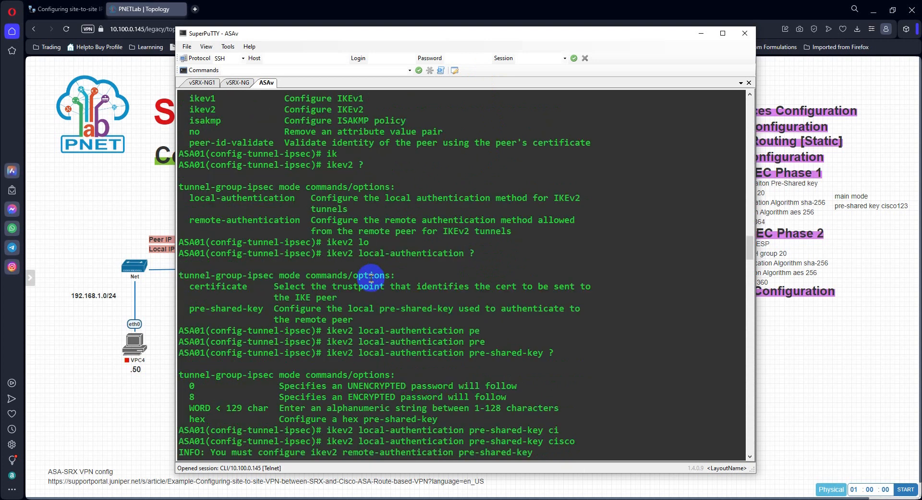
pyautogui.scroll(6, 371, 277)
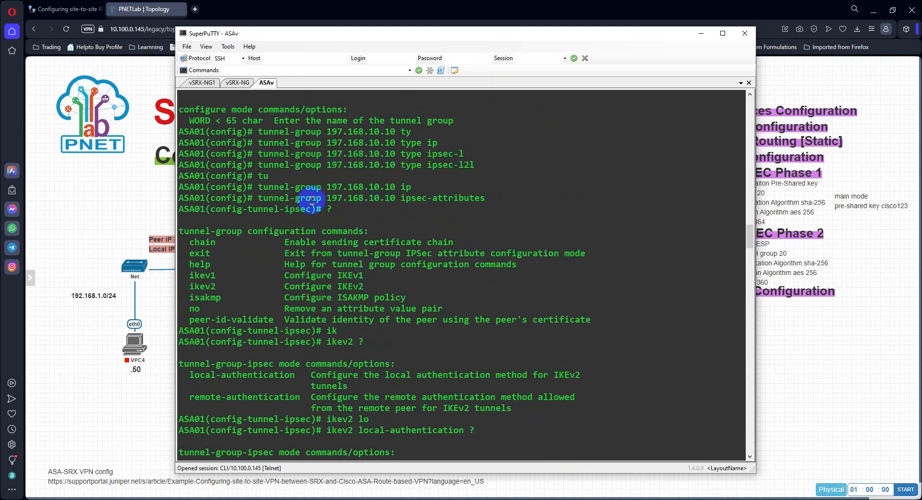
pyautogui.scroll(-20, 349, 267)
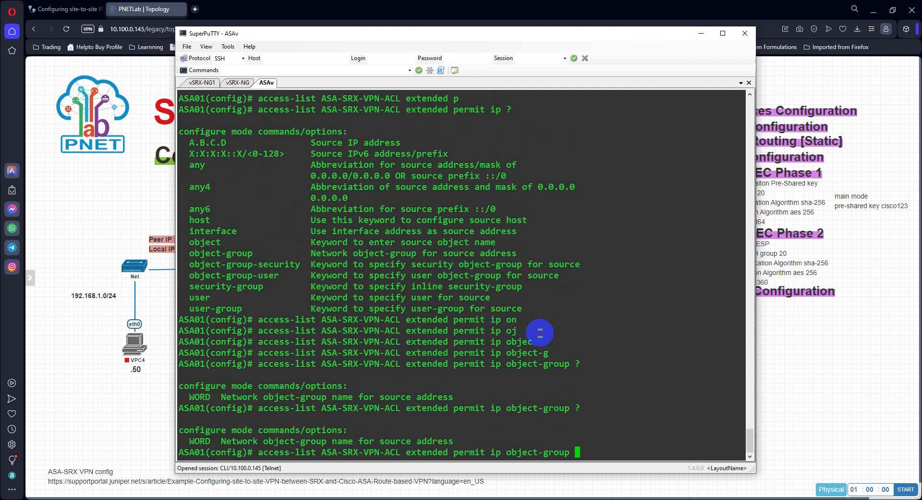
# Step: Discard the unfinished access-list command and return to an empty configuration prompt
pyautogui.press('BackSpace')
pyautogui.press('BackSpace')
pyautogui.press('BackSpace')
pyautogui.press('BackSpace')
pyautogui.press('BackSpace')
pyautogui.press('BackSpace')
pyautogui.press('BackSpace')
pyautogui.press('BackSpace')
pyautogui.press('BackSpace')
pyautogui.press('BackSpace')
pyautogui.press('BackSpace')
pyautogui.press('BackSpace')
pyautogui.press('BackSpace')
pyautogui.press('BackSpace')
pyautogui.press('BackSpace')
pyautogui.press('BackSpace')
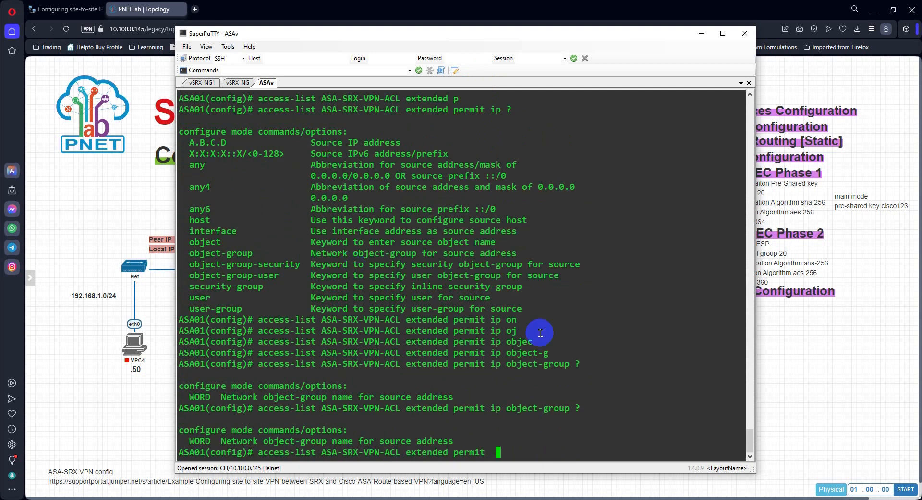
pyautogui.press('BackSpace')
pyautogui.press('BackSpace')
pyautogui.press('BackSpace')
pyautogui.press('BackSpace')
pyautogui.press('BackSpace')
pyautogui.press('BackSpace')
pyautogui.press('BackSpace')
pyautogui.press('BackSpace')
pyautogui.press('BackSpace')
pyautogui.press('BackSpace')
pyautogui.press('BackSpace')
pyautogui.press('BackSpace')
pyautogui.press('BackSpace')
pyautogui.press('BackSpace')
pyautogui.press('BackSpace')
pyautogui.press('BackSpace')
pyautogui.press('BackSpace')
pyautogui.press('BackSpace')
pyautogui.press('BackSpace')
pyautogui.press('BackSpace')
pyautogui.press('BackSpace')
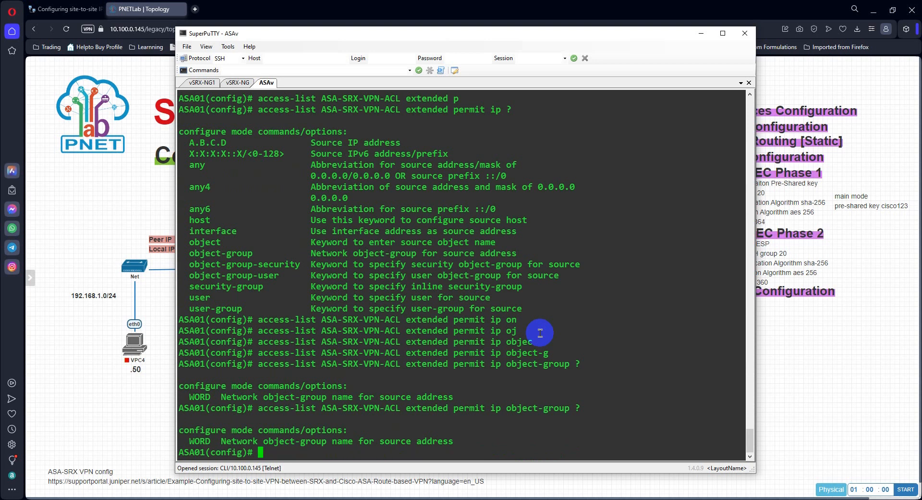
pyautogui.press('Return')
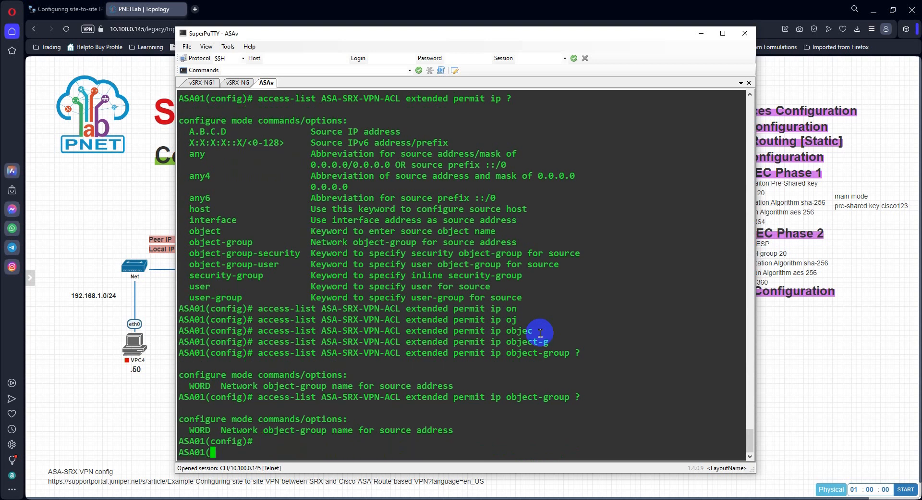
pyautogui.press('Return')
# Step: Display the configured object-groups with show run object-group
pyautogui.write('show run ')
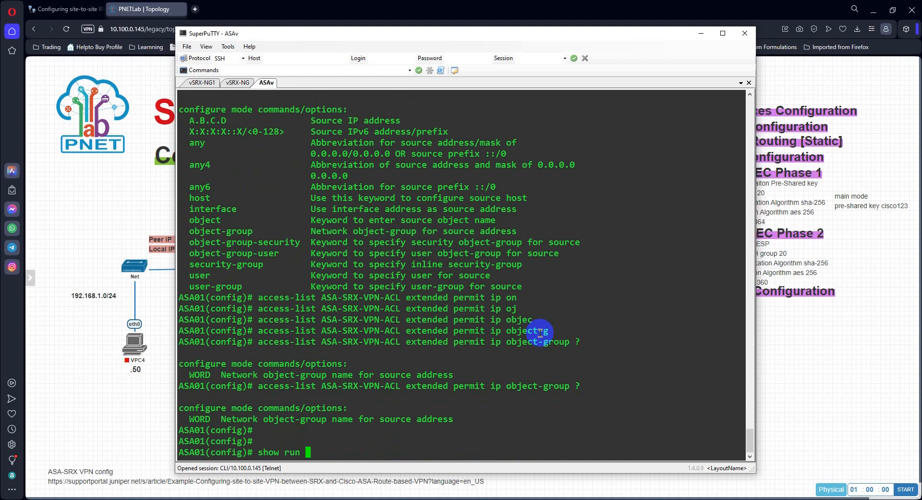
pyautogui.write('obj')
pyautogui.press('Tab')
pyautogui.write('-g')
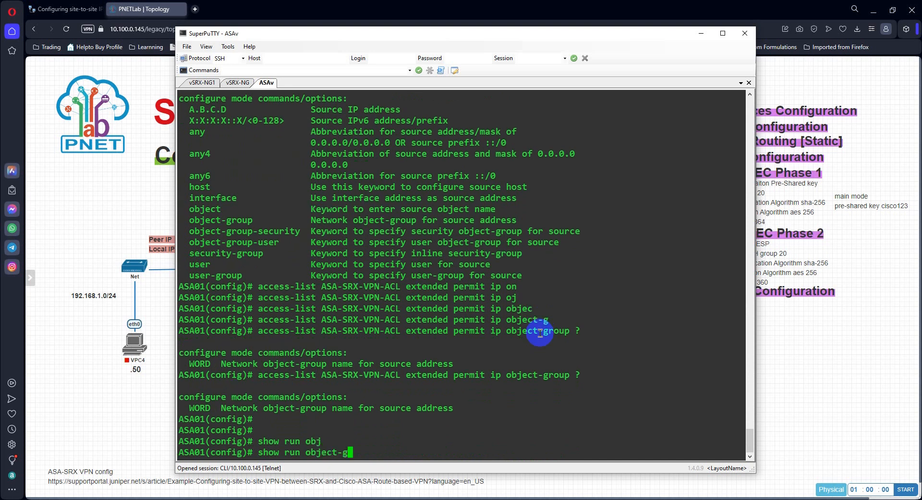
pyautogui.press('Tab')
pyautogui.press('Return')
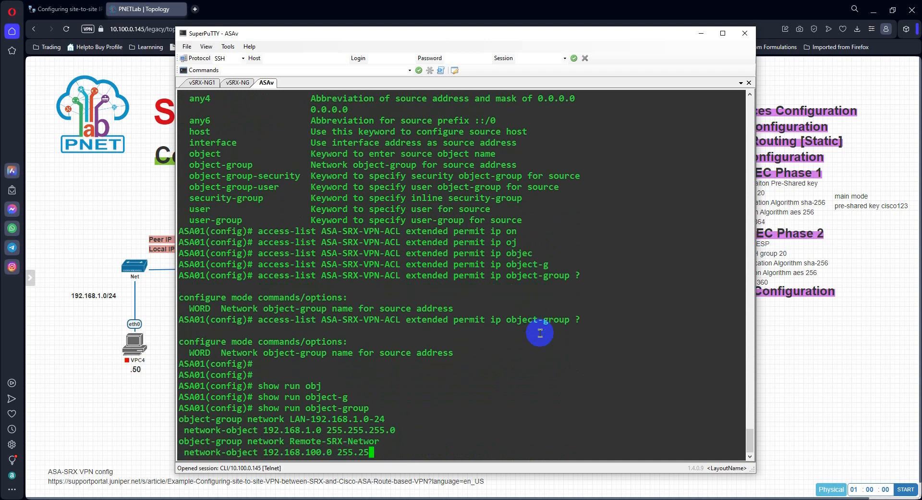
pyautogui.press('Return')
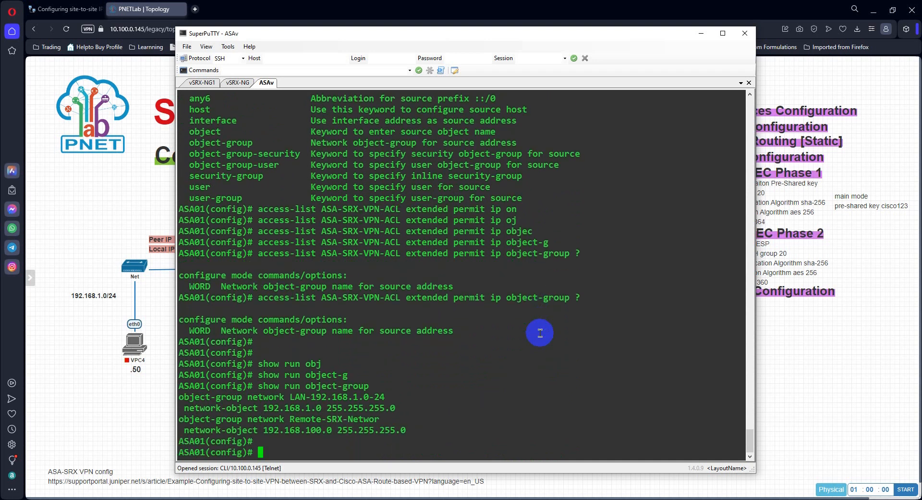
# Step: Start the access-list command again as an extended list named ASA-SRX-VPN-ACL
pyautogui.write('acce')
pyautogui.press('Tab')
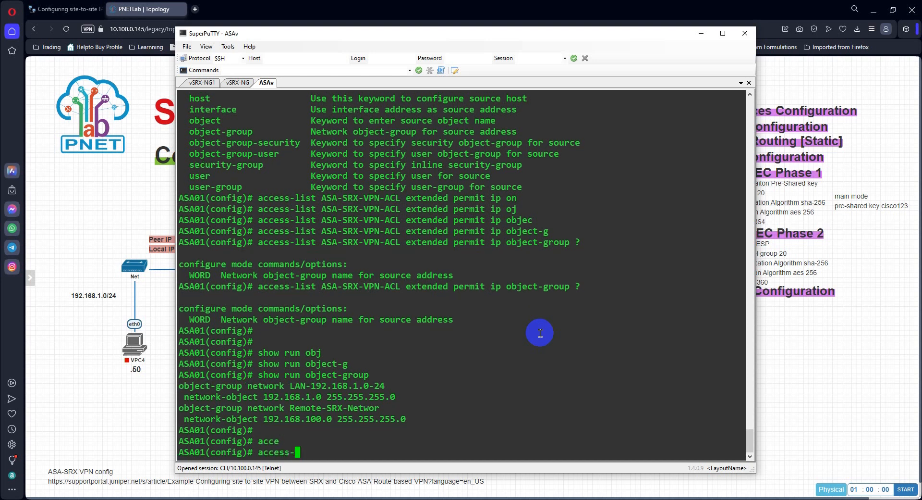
pyautogui.write('l')
pyautogui.press('Tab')
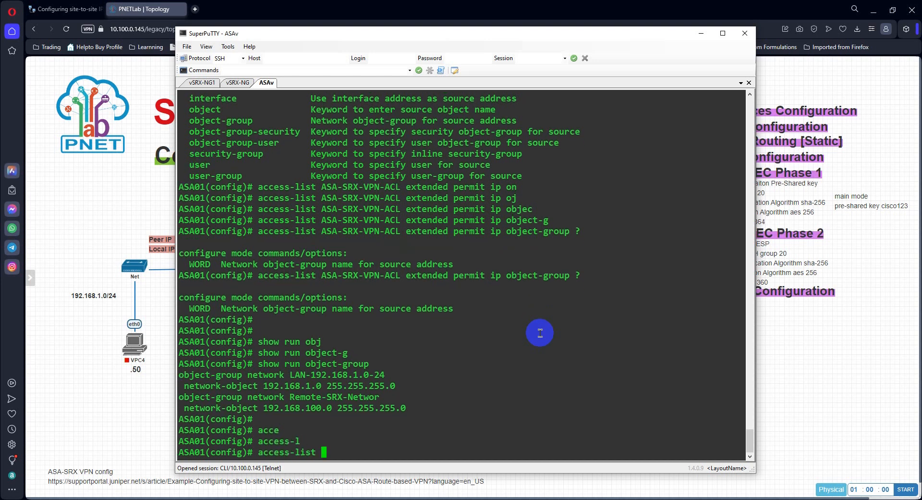
pyautogui.write('ASA-SRX-VPN-ACL ex')
pyautogui.press('Tab')
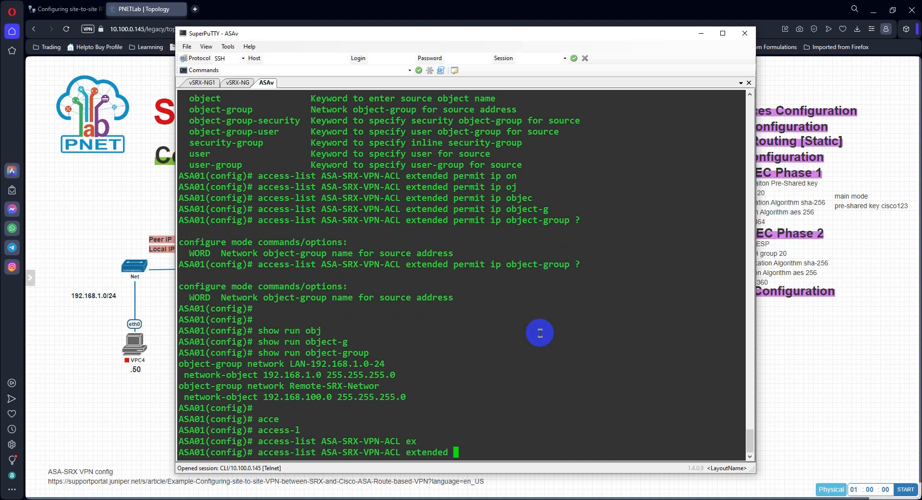
# Step: Extend the access-list entry with permit ip and the source object-group LAN-192.168.1.0-24
pyautogui.write('p')
pyautogui.press('Tab')
pyautogui.write('i')
pyautogui.press('Tab')
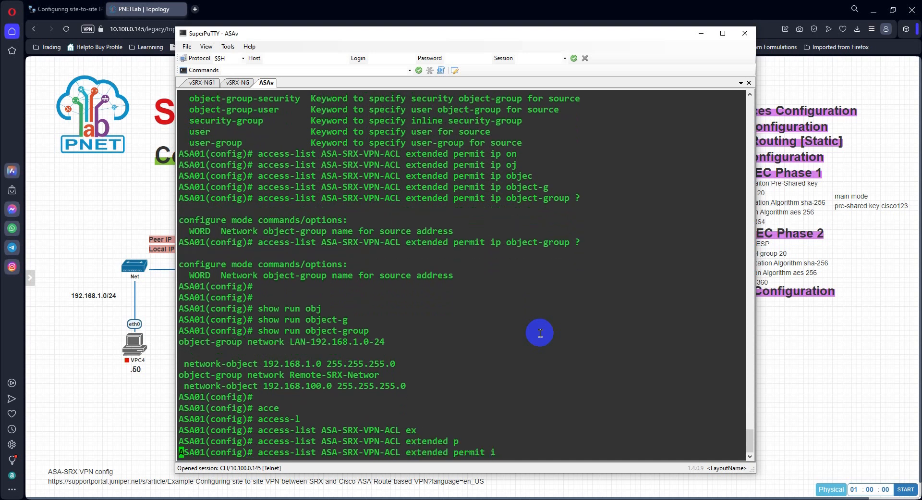
pyautogui.write('p')
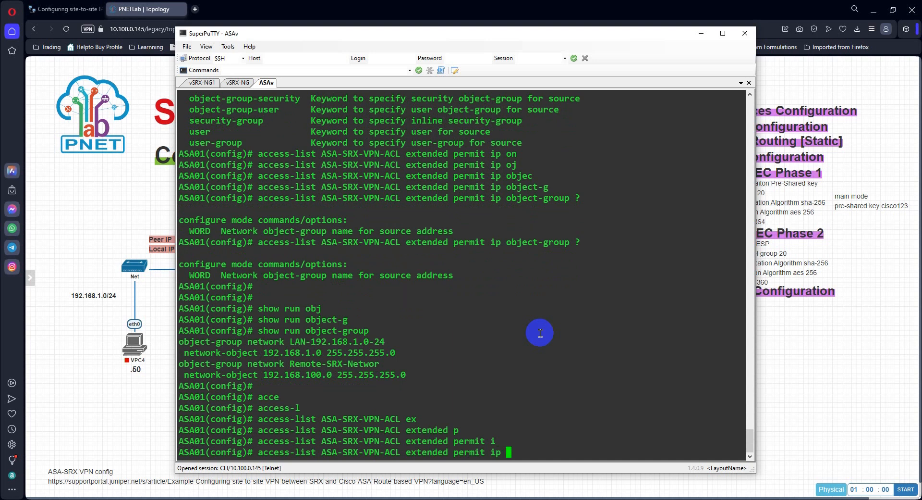
pyautogui.write(' obje')
pyautogui.press('Tab')
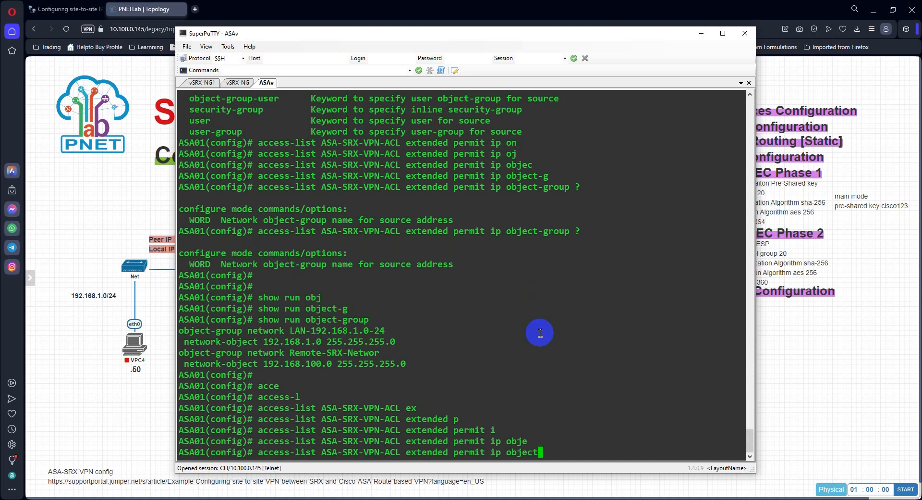
pyautogui.write('-g')
pyautogui.press('Tab')
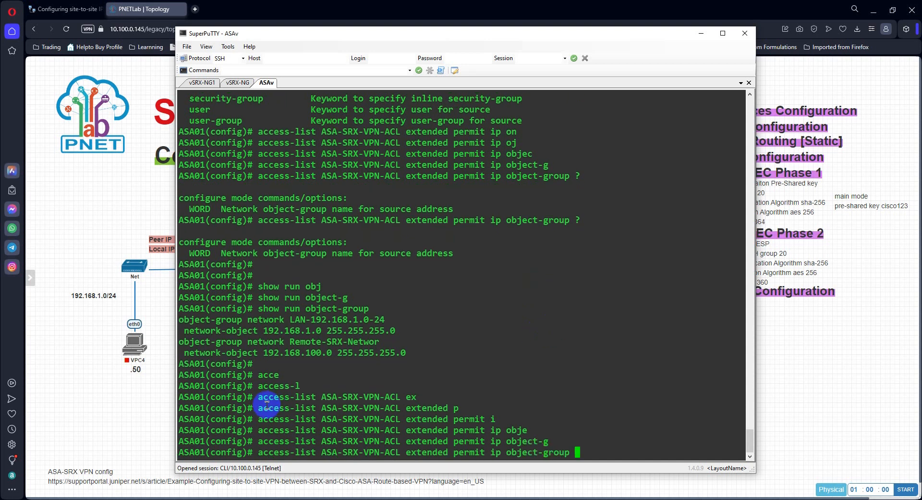
pyautogui.doubleClick(298, 321)
pyautogui.rightClick(676, 378)
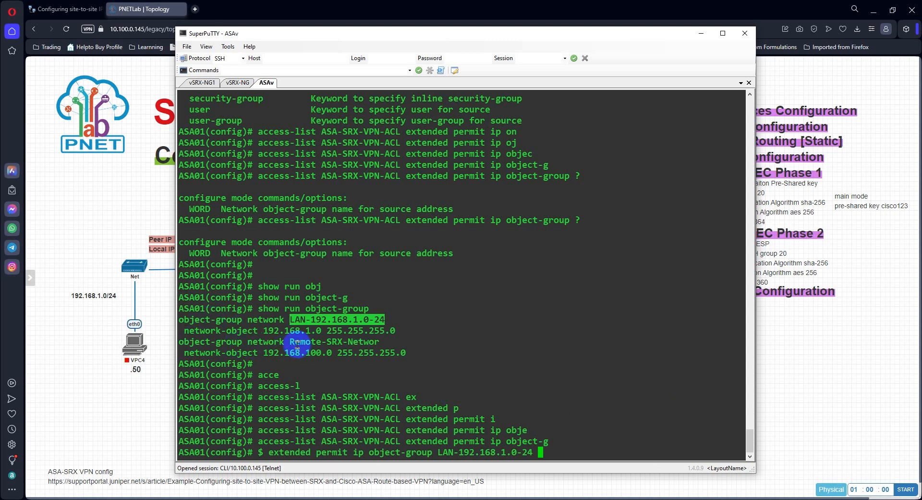
# Step: Complete the entry with the destination object-group Remote-SRX-Networ and submit the access-list command
pyautogui.write('obj')
pyautogui.press('Tab')
pyautogui.write('-')
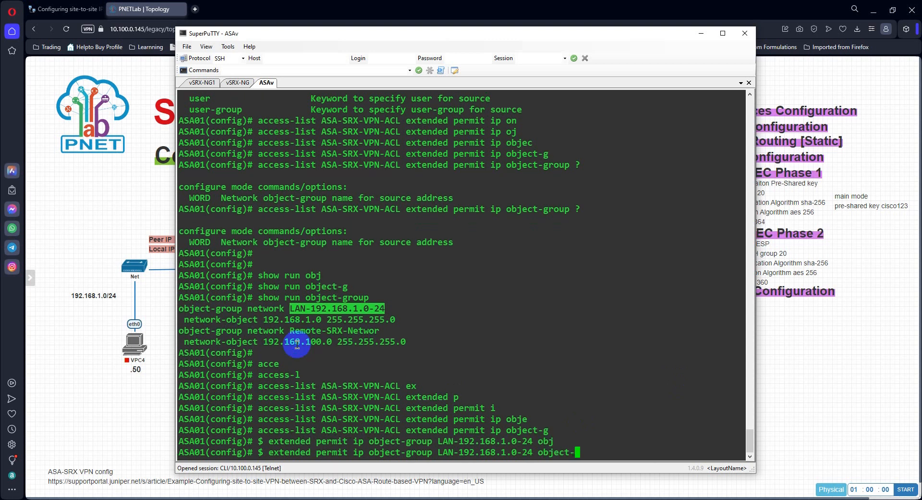
pyautogui.write('g')
pyautogui.press('Tab')
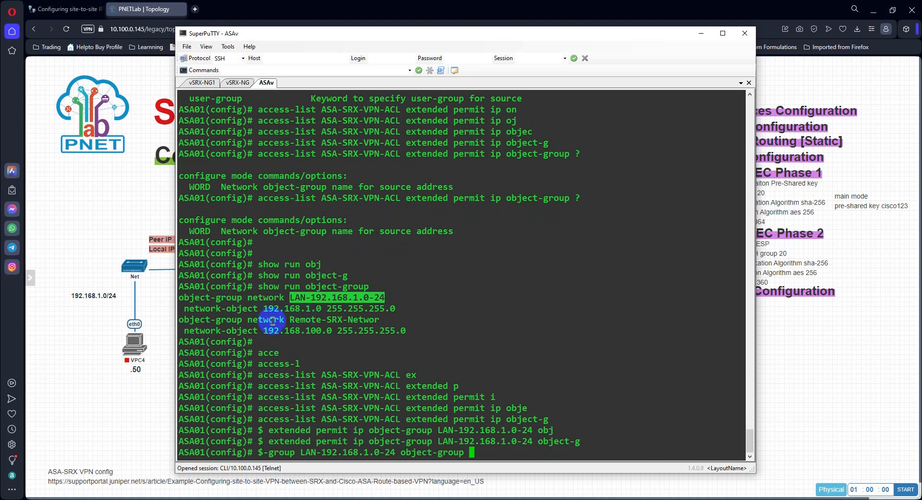
pyautogui.doubleClick(297, 319)
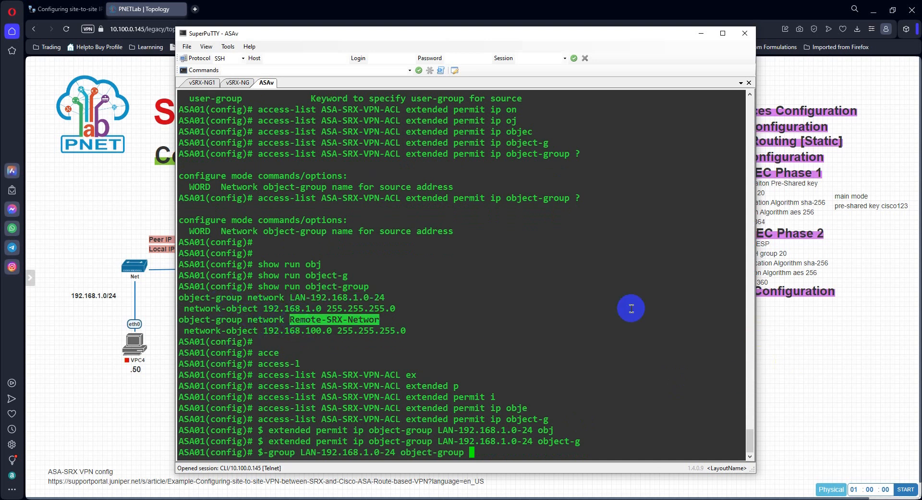
pyautogui.rightClick(631, 308)
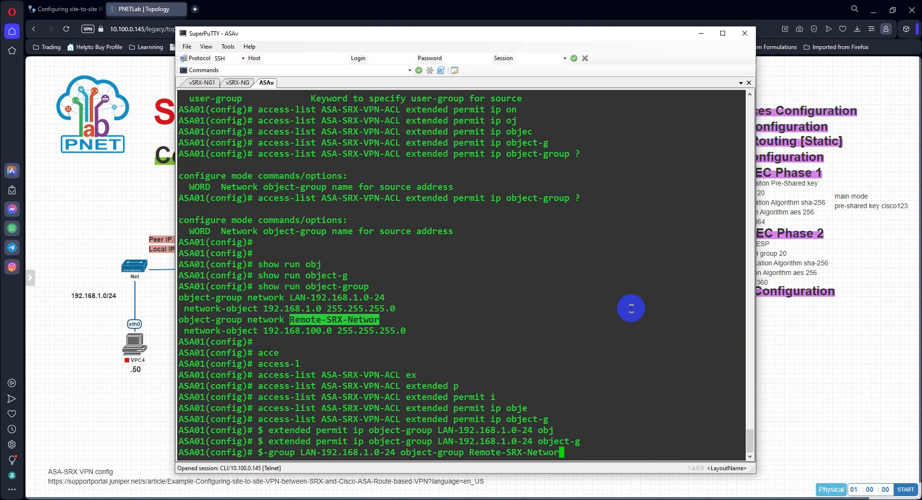
pyautogui.press('Return')
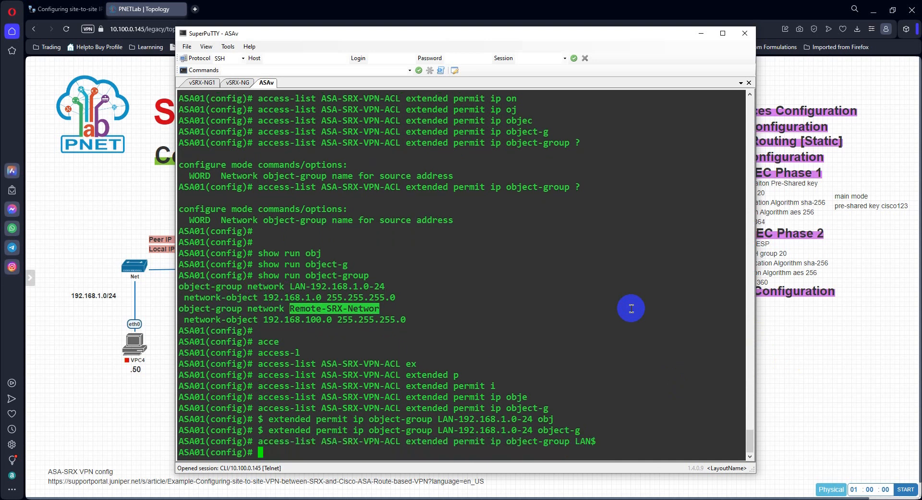
pyautogui.press('Return')
pyautogui.press('Return')
pyautogui.press('Return')
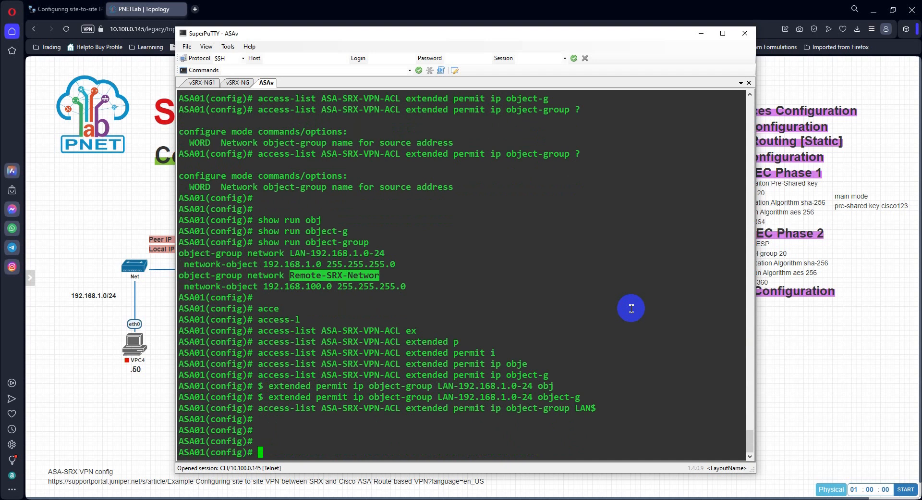
# Step: Start a crypto map command named SITE-SITE-VPN with sequence number 10
pyautogui.write('cry')
pyautogui.press('Tab')
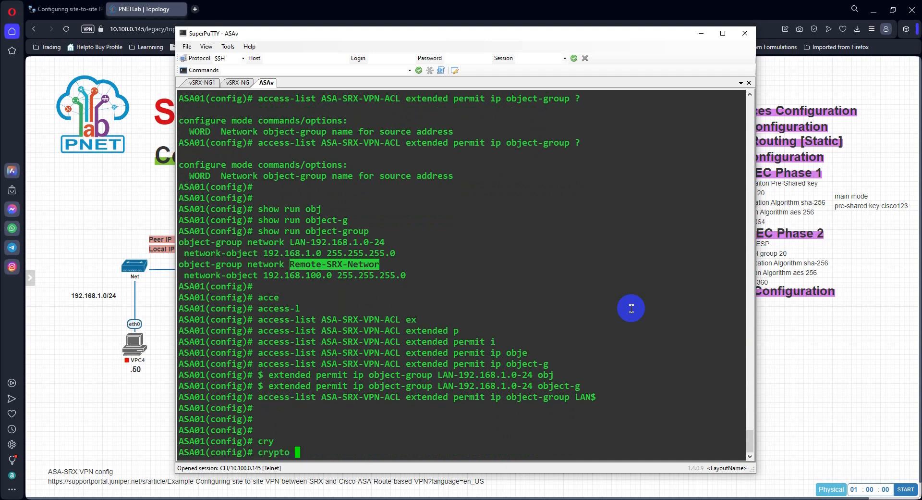
pyautogui.write('ma')
pyautogui.press('Tab')
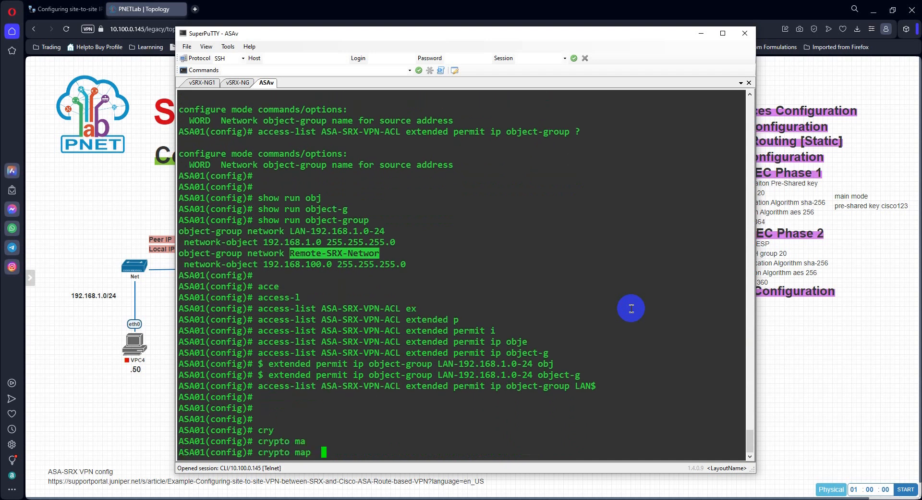
pyautogui.write('V')
pyautogui.press('BackSpace')
pyautogui.press('BackSpace')
pyautogui.write('sr')
pyautogui.press('BackSpace')
pyautogui.press('BackSpace')
pyautogui.write('srx')
pyautogui.press('BackSpace')
pyautogui.press('BackSpace')
pyautogui.press('BackSpace')
pyautogui.write('SRX')
pyautogui.press('Left')
pyautogui.press('BackSpace')
pyautogui.press('BackSpace')
pyautogui.press('BackSpace')
pyautogui.write('VPN')
pyautogui.press('BackSpace')
pyautogui.press('Left')
pyautogui.press('Left')
pyautogui.press('Left')
pyautogui.write('SITE-SITE-')
pyautogui.press('Right')
pyautogui.press('Right')
pyautogui.press('Right')
pyautogui.write('10')
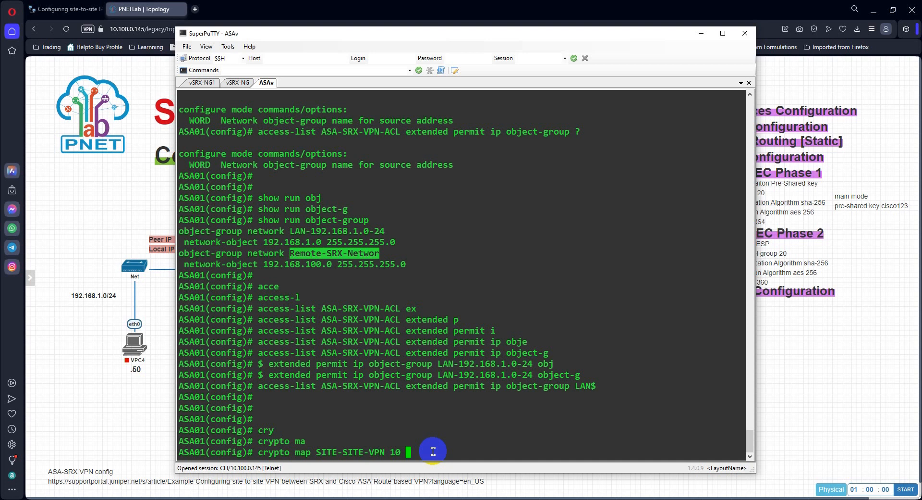
# Step: Add the match keyword to the SITE-SITE-VPN crypto map command and list its options
pyautogui.write('M')
pyautogui.press('Tab')
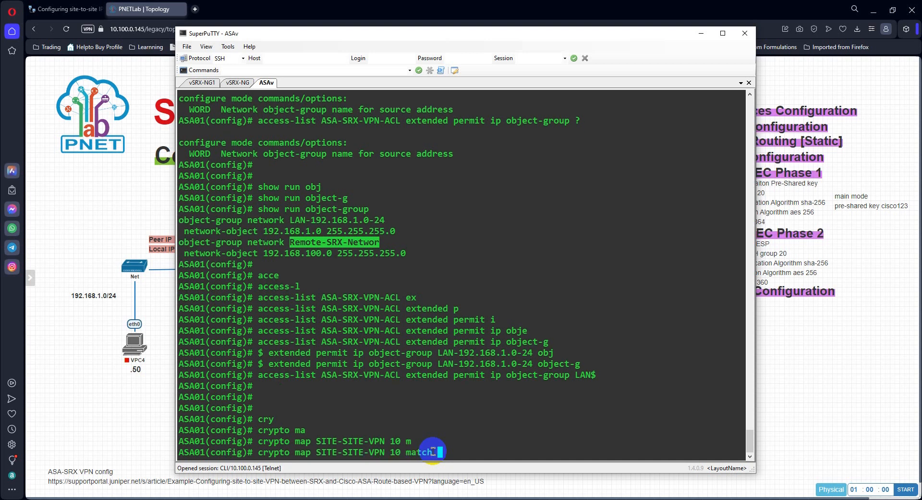
pyautogui.press('BackSpace')
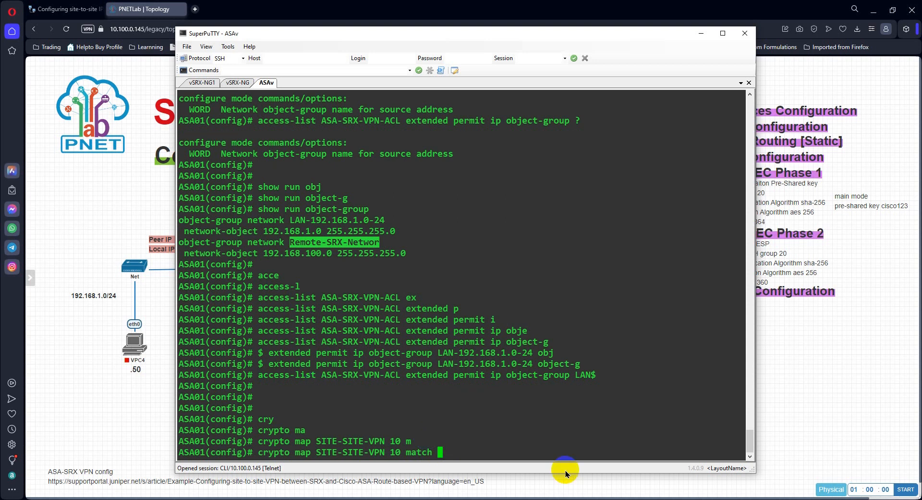
pyautogui.write('?')
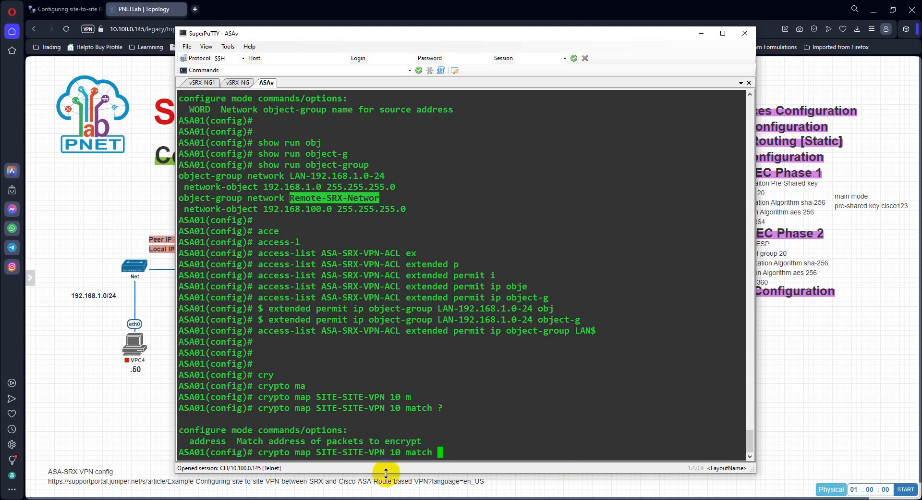
pyautogui.write('ad')
# Step: Complete the SITE-SITE-VPN sequence 10 command with match address ASA-SRX-VPN-ACL and submit it
pyautogui.press('Tab')
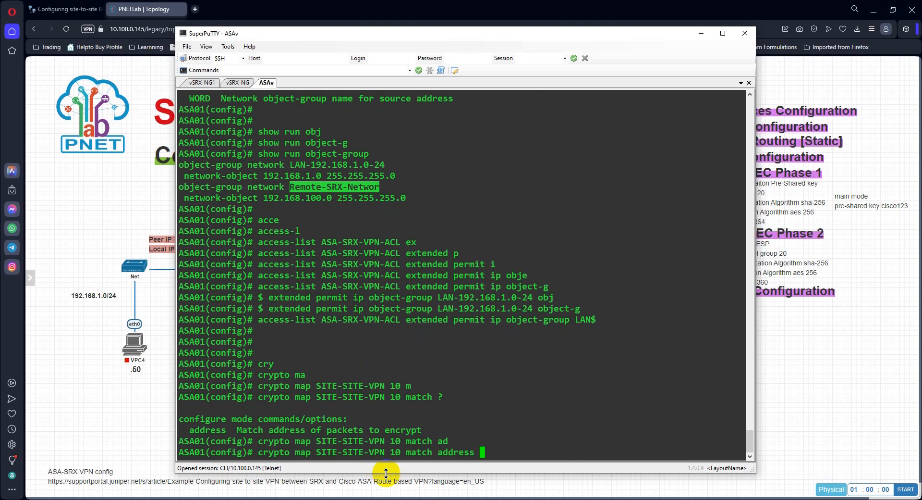
pyautogui.write('?')
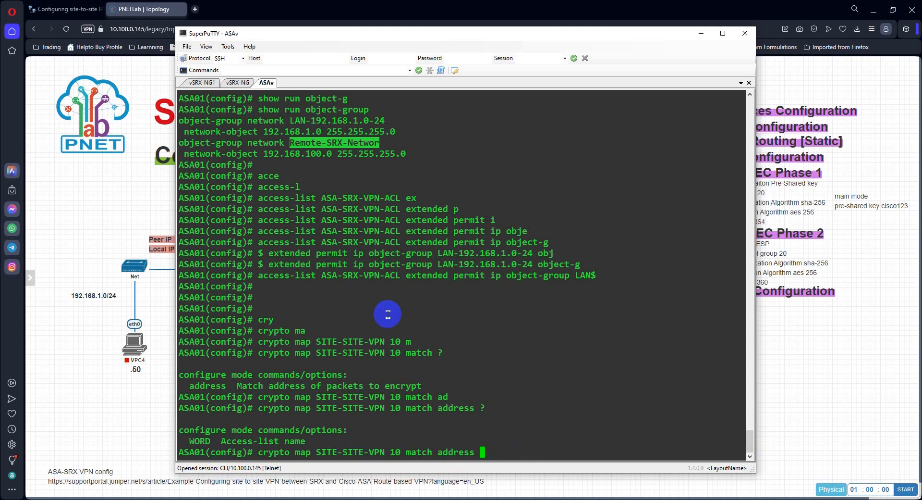
pyautogui.doubleClick(350, 275)
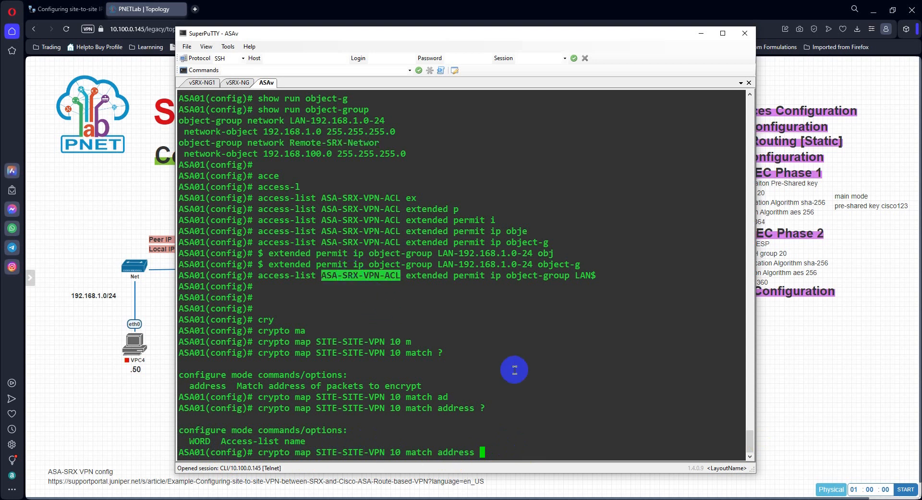
pyautogui.rightClick(547, 409)
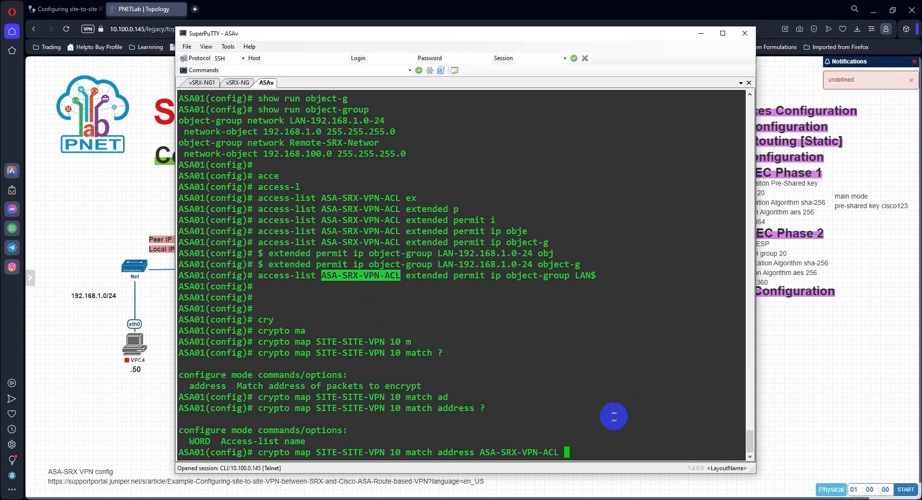
pyautogui.press('Return')
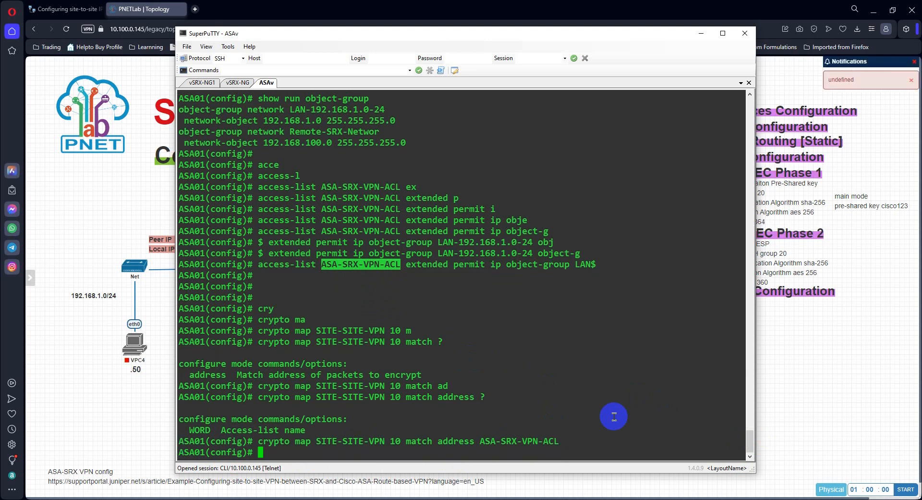
# Step: Recall the match address command, trim it back to crypto map SITE-SITE-VPN 10 and list its options
pyautogui.write('c')
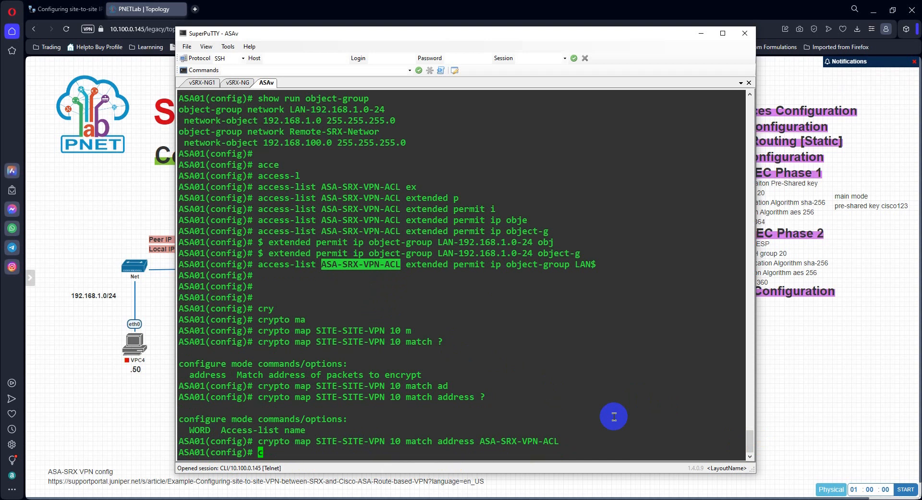
pyautogui.press('Up')
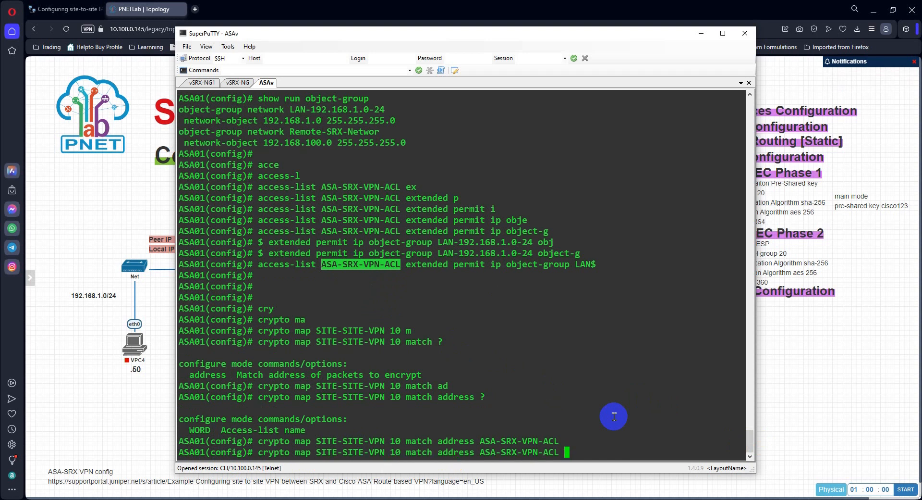
pyautogui.press('BackSpace')
pyautogui.press('BackSpace')
pyautogui.press('BackSpace')
pyautogui.press('BackSpace')
pyautogui.press('BackSpace')
pyautogui.press('BackSpace')
pyautogui.press('BackSpace')
pyautogui.press('BackSpace')
pyautogui.press('BackSpace')
pyautogui.press('BackSpace')
pyautogui.press('BackSpace')
pyautogui.press('BackSpace')
pyautogui.press('BackSpace')
pyautogui.press('BackSpace')
pyautogui.press('BackSpace')
pyautogui.press('BackSpace')
pyautogui.press('BackSpace')
pyautogui.press('BackSpace')
pyautogui.press('BackSpace')
pyautogui.press('BackSpace')
pyautogui.press('BackSpace')
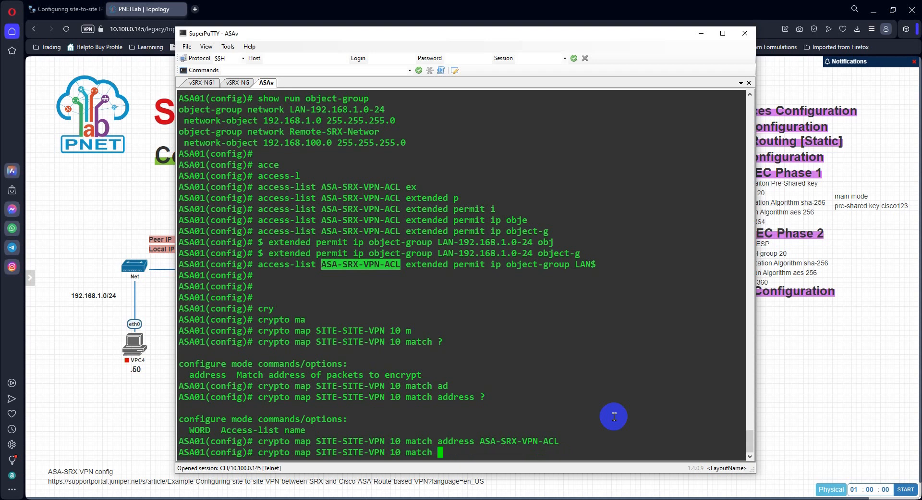
pyautogui.press('BackSpace')
pyautogui.press('BackSpace')
pyautogui.press('BackSpace')
pyautogui.press('BackSpace')
pyautogui.press('BackSpace')
pyautogui.press('BackSpace')
pyautogui.write('?')
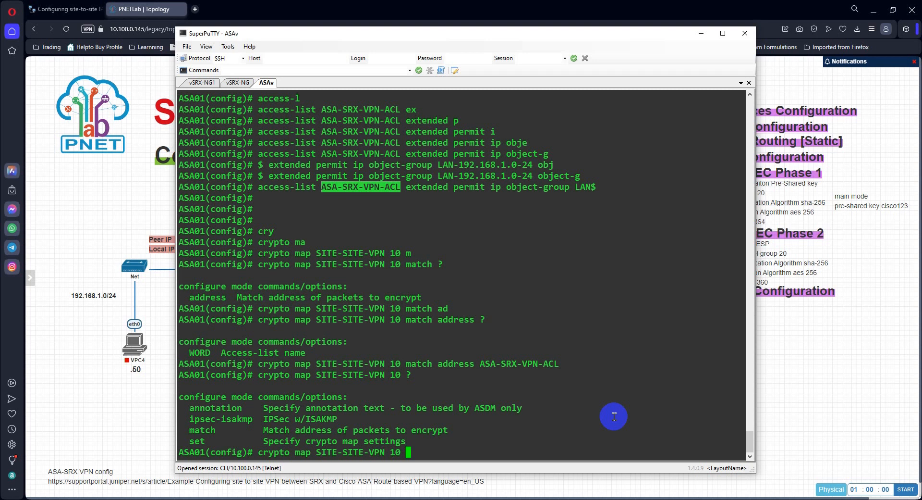
# Step: Add the set keyword to the crypto map command and list the available settings
pyautogui.write('set ?')
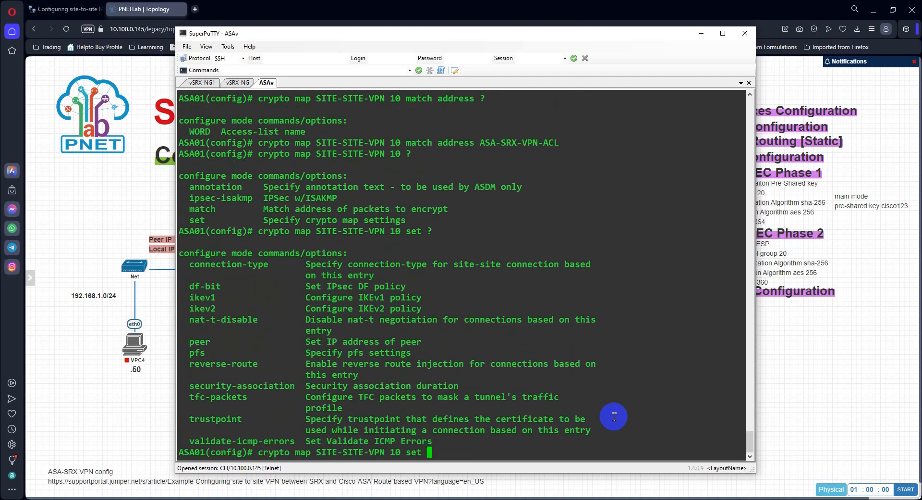
pyautogui.write('pf')
# Step: Set PFS to group20 on crypto map SITE-SITE-VPN sequence 10 and submit the command
pyautogui.press('Tab')
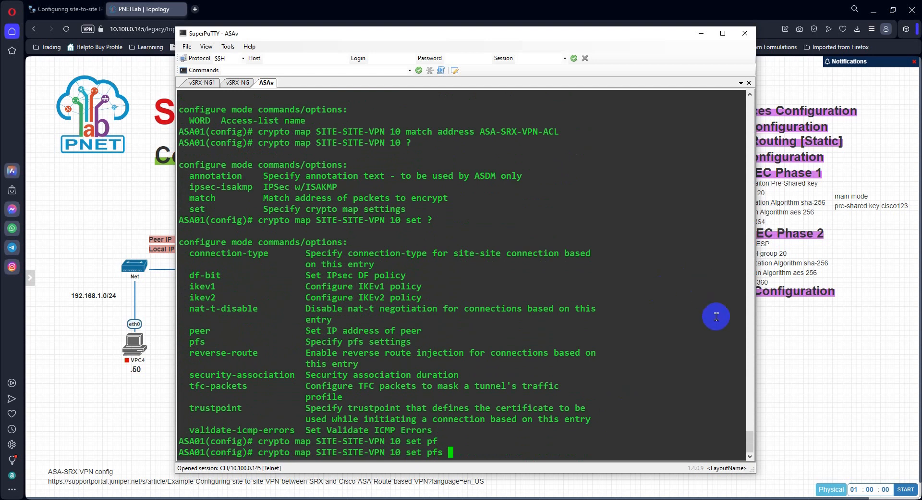
pyautogui.moveTo(755, 332); pyautogui.dragTo(704, 327)
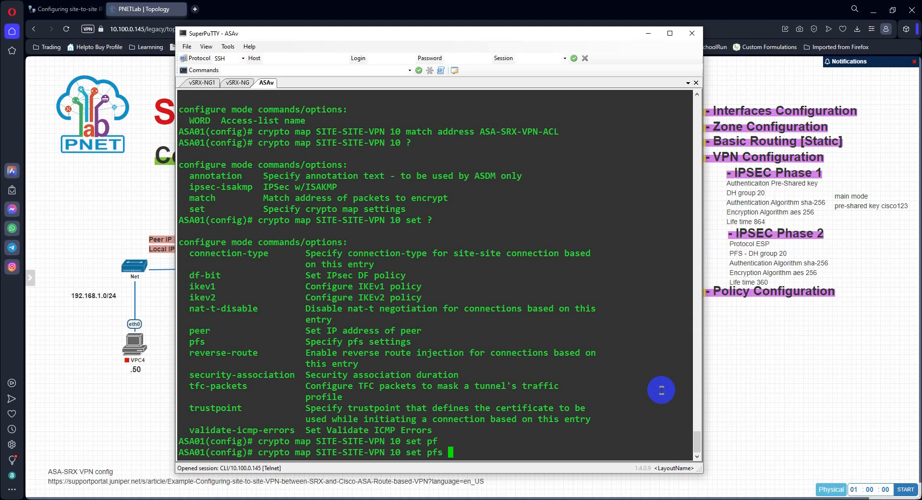
pyautogui.write('20')
pyautogui.press('BackSpace')
pyautogui.press('BackSpace')
pyautogui.write('g')
pyautogui.press('Tab')
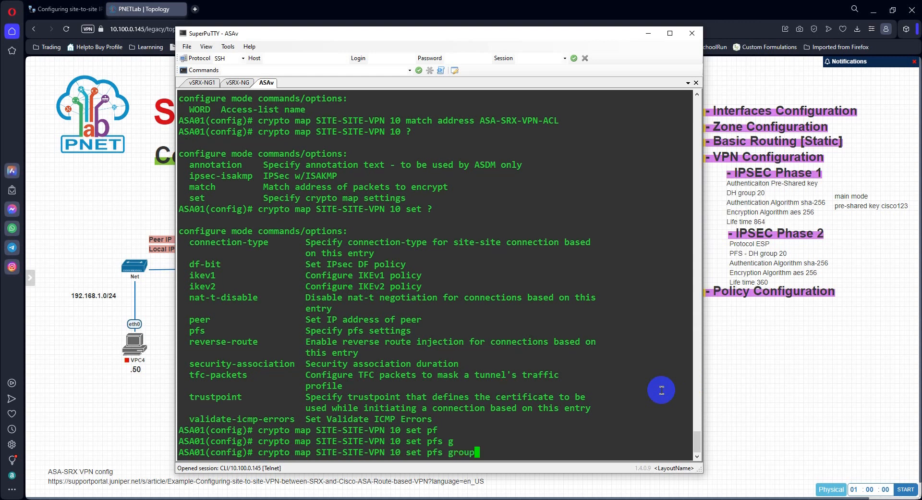
pyautogui.write('20')
pyautogui.press('Return')
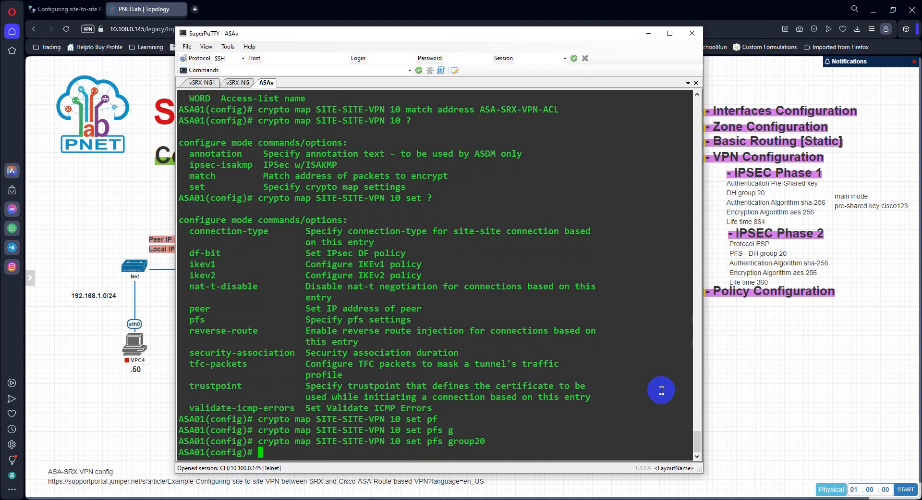
# Step: Recall the PFS command and rework it into crypto map SITE-SITE-VPN 10 set peer
pyautogui.press('Up')
pyautogui.press('BackSpace')
pyautogui.press('BackSpace')
pyautogui.press('BackSpace')
pyautogui.press('BackSpace')
pyautogui.press('BackSpace')
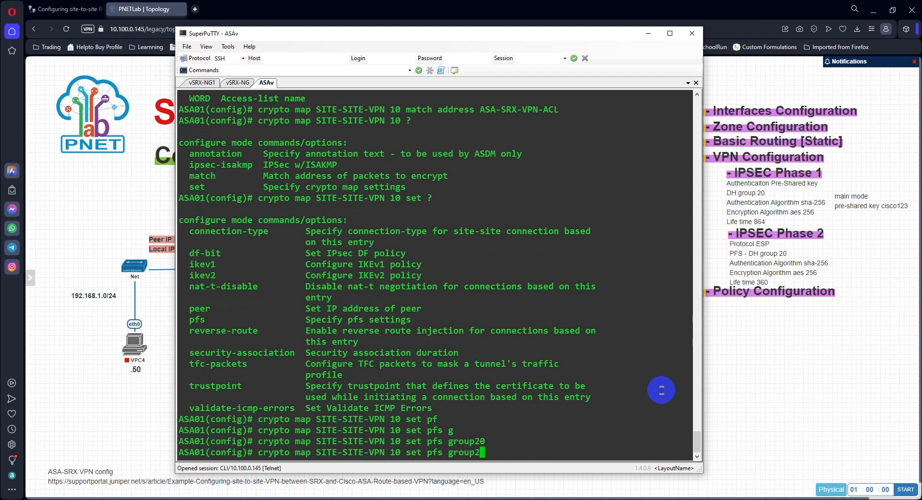
pyautogui.press('BackSpace')
pyautogui.press('BackSpace')
pyautogui.press('BackSpace')
pyautogui.press('BackSpace')
pyautogui.press('BackSpace')
pyautogui.press('BackSpace')
pyautogui.press('BackSpace')
pyautogui.press('BackSpace')
pyautogui.press('BackSpace')
pyautogui.press('BackSpace')
pyautogui.press('BackSpace')
pyautogui.press('BackSpace')
pyautogui.press('BackSpace')
pyautogui.press('BackSpace')
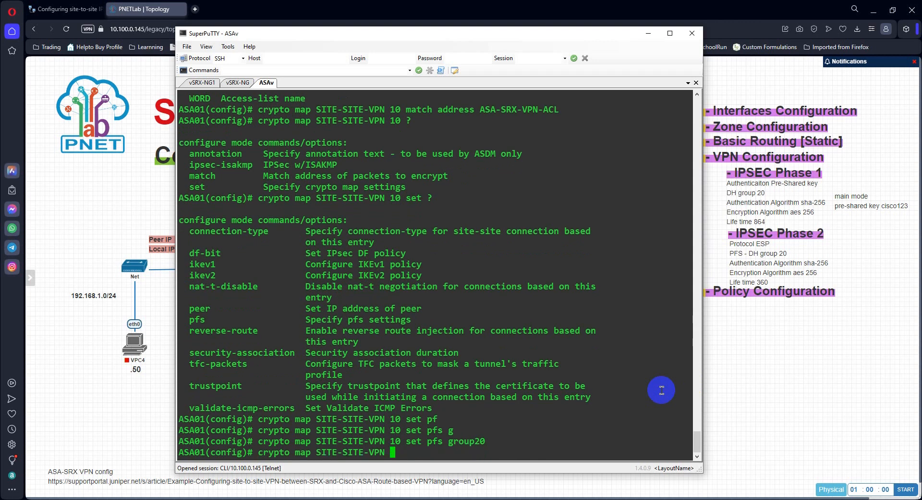
pyautogui.write('10 set')
pyautogui.doubleClick(200, 308)
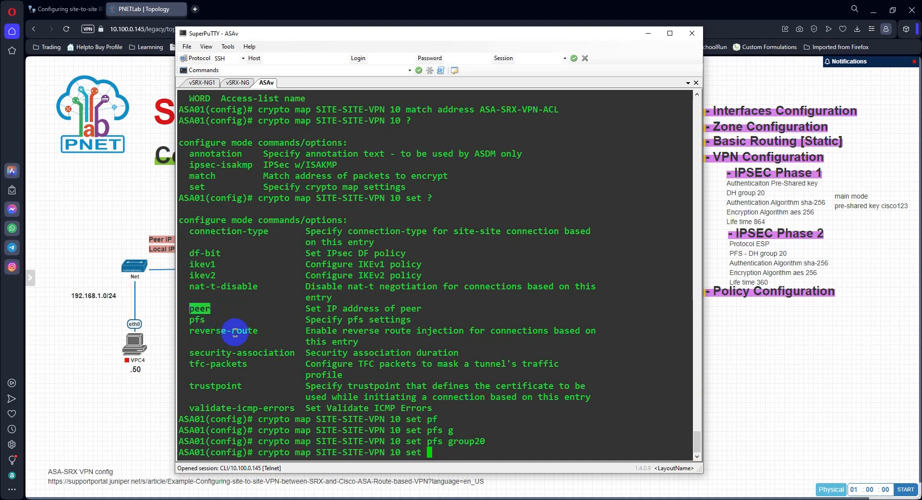
pyautogui.rightClick(637, 427)
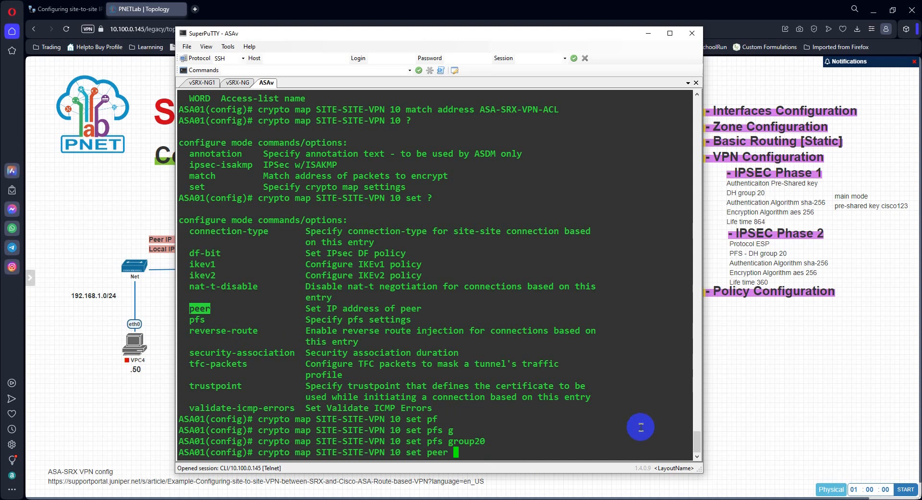
# Step: Enter 197.168.10.10 as the crypto map's peer address and submit the command
pyautogui.moveTo(376, 34); pyautogui.dragTo(441, 36)
pyautogui.write('197.')
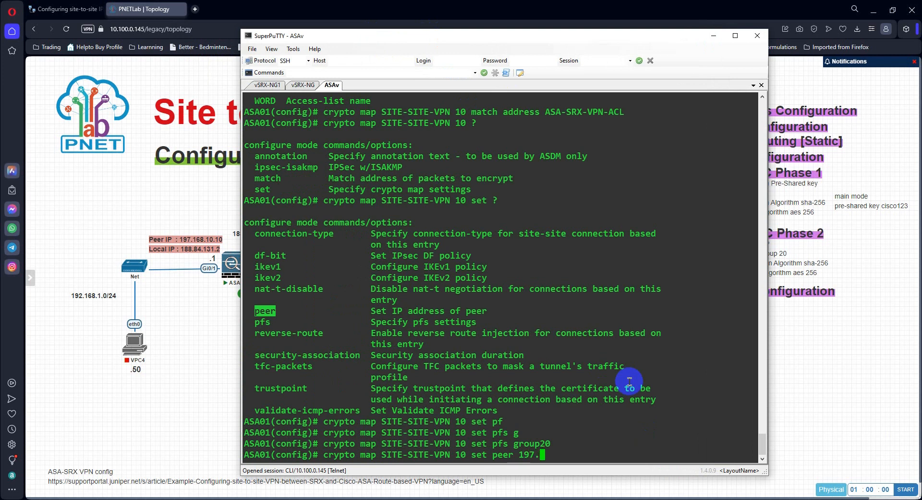
pyautogui.write('168.10.10')
pyautogui.press('Return')
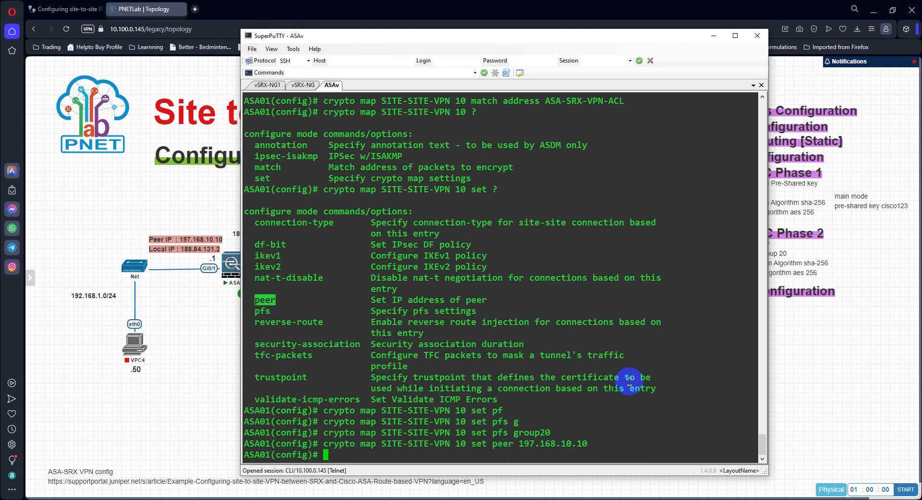
# Step: Recall the peer command and trim it back to crypto map SITE-SITE-VPN 10 set
pyautogui.press('Up')
pyautogui.press('BackSpace')
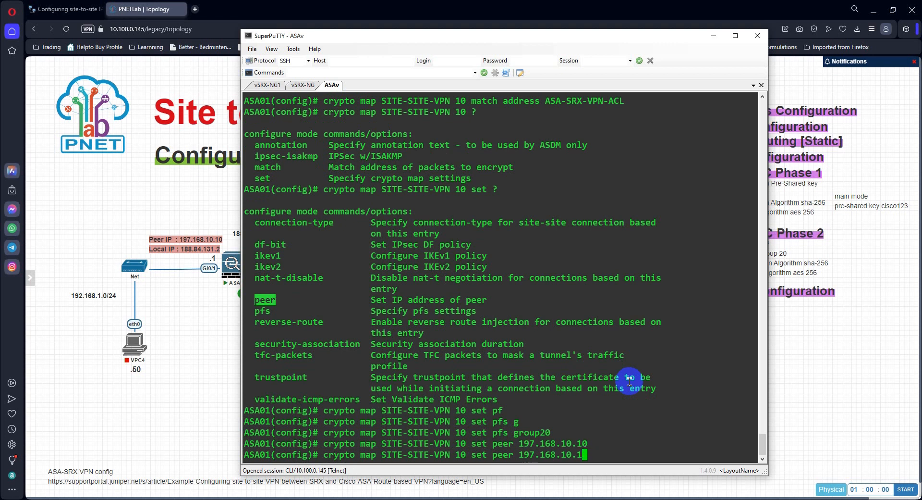
pyautogui.press('BackSpace')
pyautogui.press('BackSpace')
pyautogui.press('BackSpace')
pyautogui.press('BackSpace')
pyautogui.press('BackSpace')
pyautogui.press('BackSpace')
pyautogui.press('BackSpace')
pyautogui.press('BackSpace')
pyautogui.press('BackSpace')
pyautogui.press('BackSpace')
pyautogui.press('BackSpace')
pyautogui.press('BackSpace')
pyautogui.press('BackSpace')
pyautogui.press('BackSpace')
pyautogui.press('BackSpace')
pyautogui.press('BackSpace')
pyautogui.press('BackSpace')
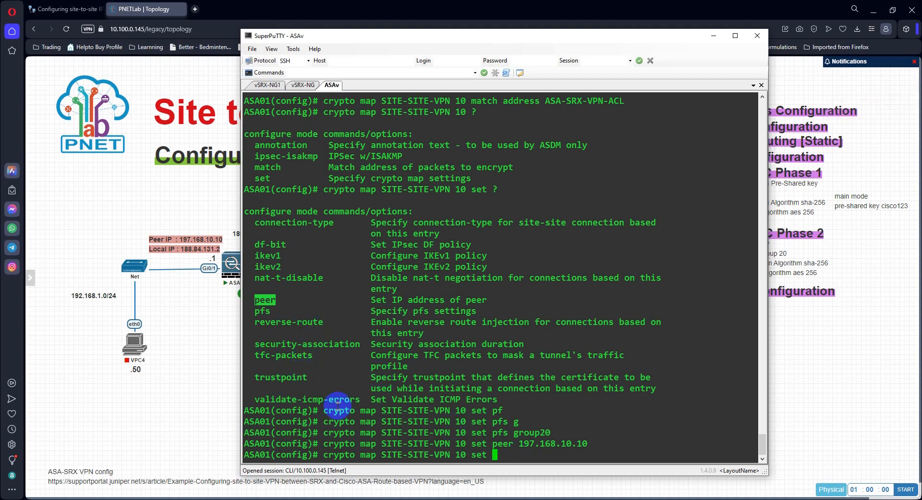
# Step: Extend the crypto map set command with ikev2 ipsec-proposal and list the expected argument
pyautogui.write('iv')
pyautogui.press('Tab')
pyautogui.press('BackSpace')
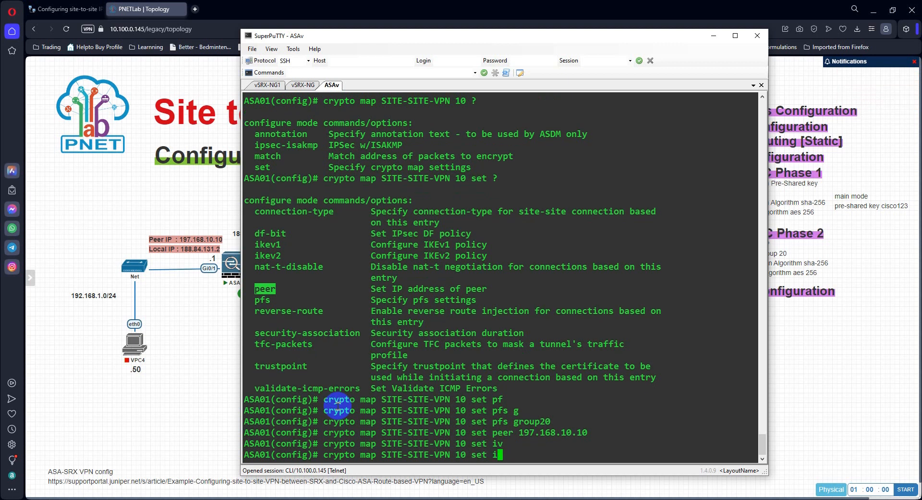
pyautogui.write('k')
pyautogui.press('Tab')
pyautogui.write('ev2 ')
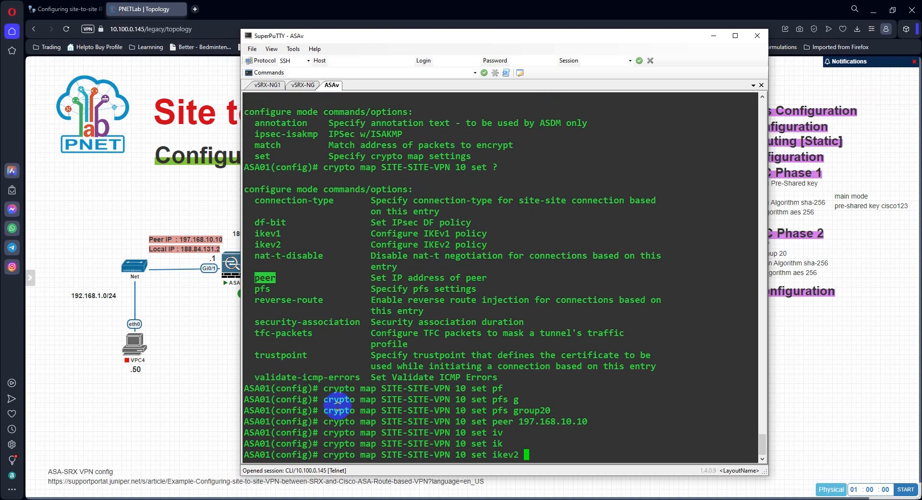
pyautogui.write('ip')
pyautogui.press('Tab')
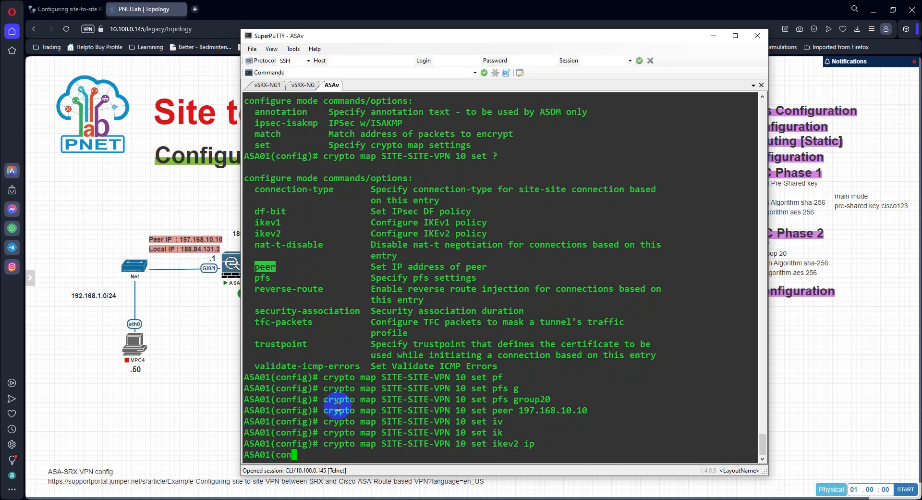
pyautogui.write('sec-')
pyautogui.press('Tab')
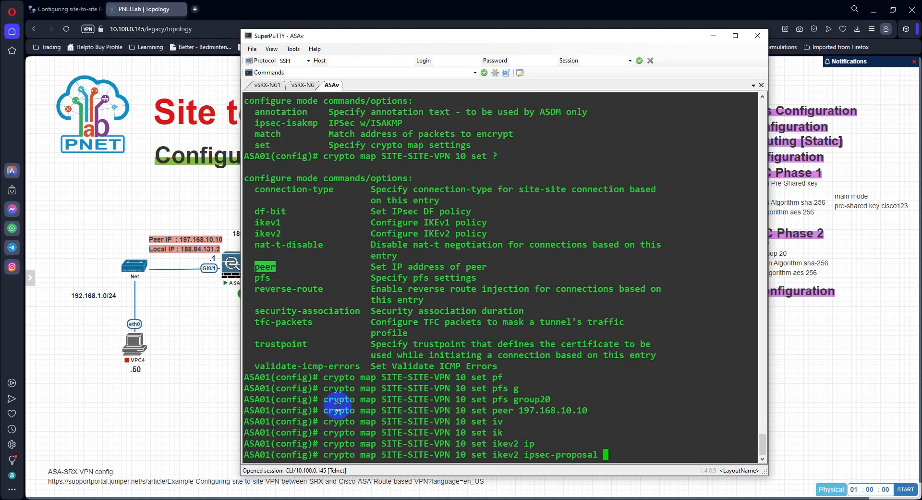
pyautogui.write('?')
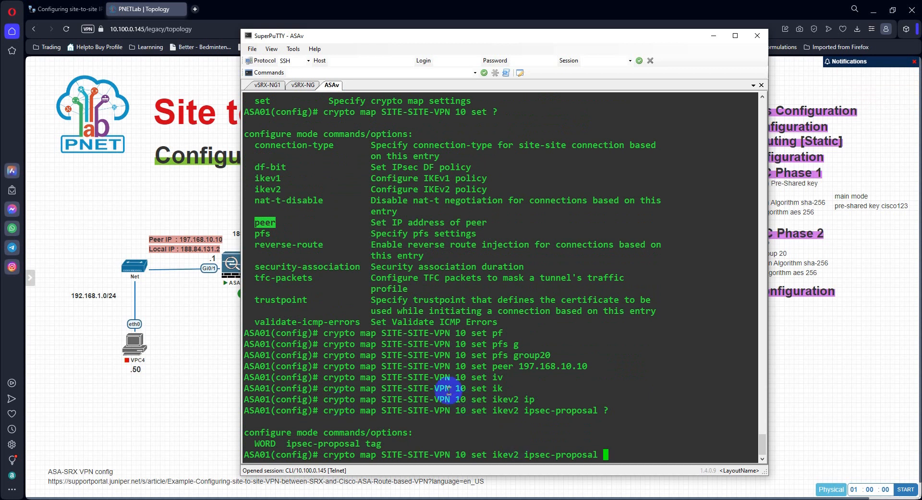
# Step: Find the command that created the IKEv2 ipsec-proposal in the earlier terminal output and copy its name, SRX-VPN-PRO
pyautogui.scroll(5, 428, 361)
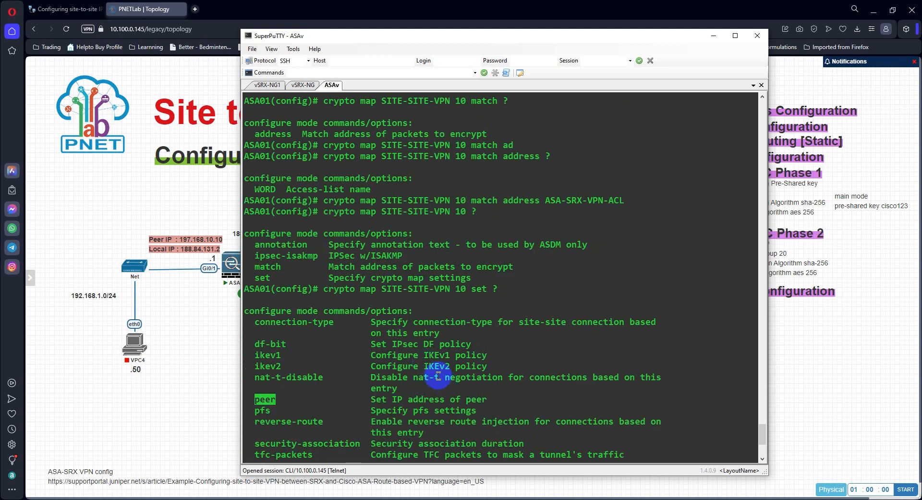
pyautogui.scroll(5, 437, 375)
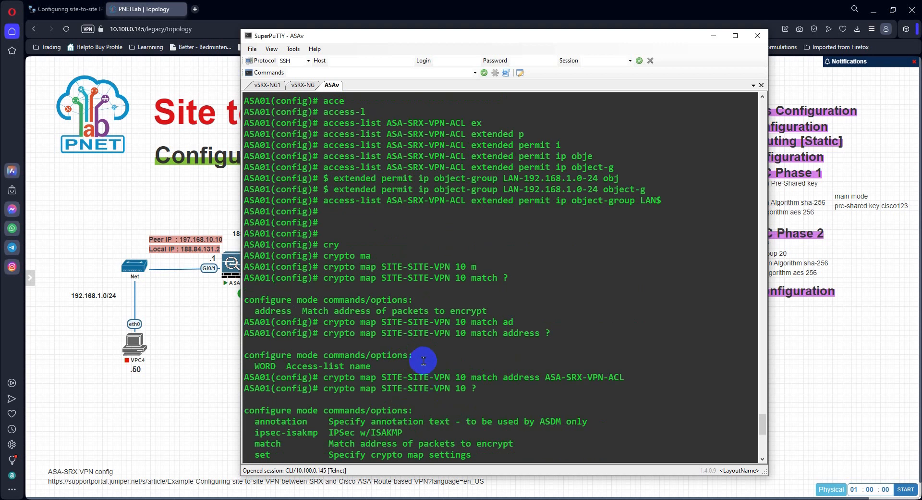
pyautogui.scroll(5, 424, 361)
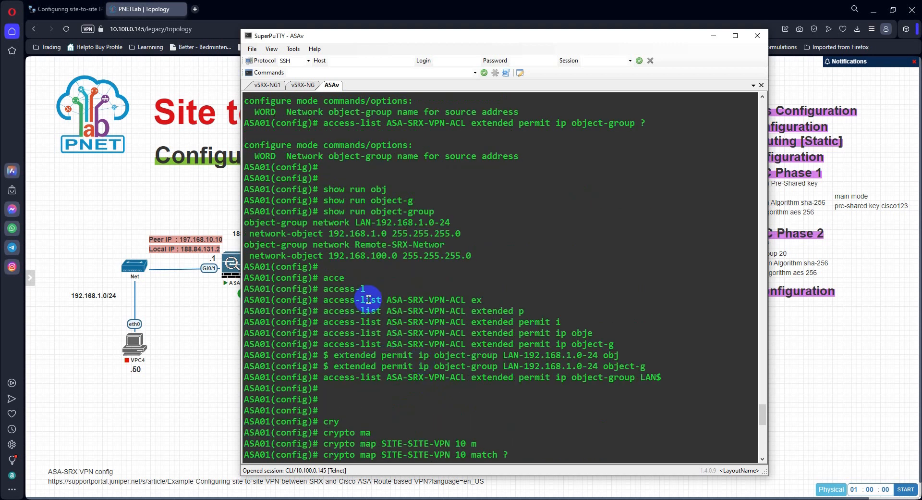
pyautogui.scroll(5, 393, 313)
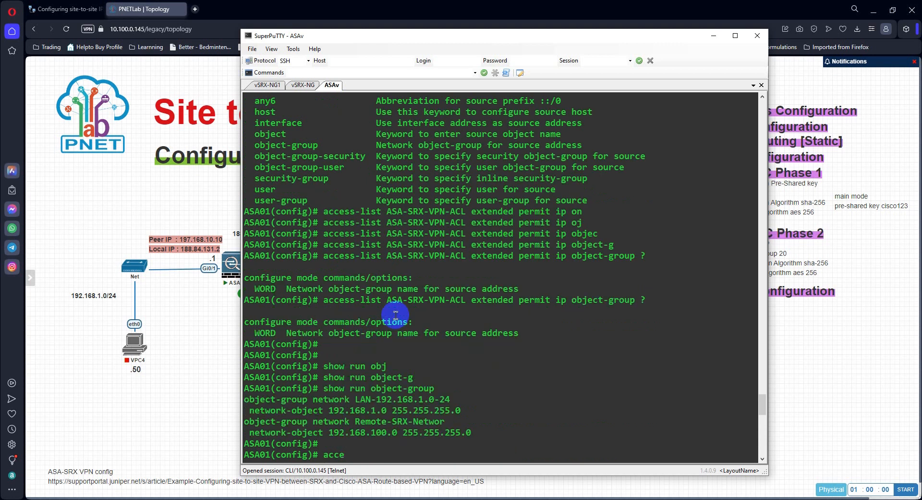
pyautogui.scroll(5, 447, 293)
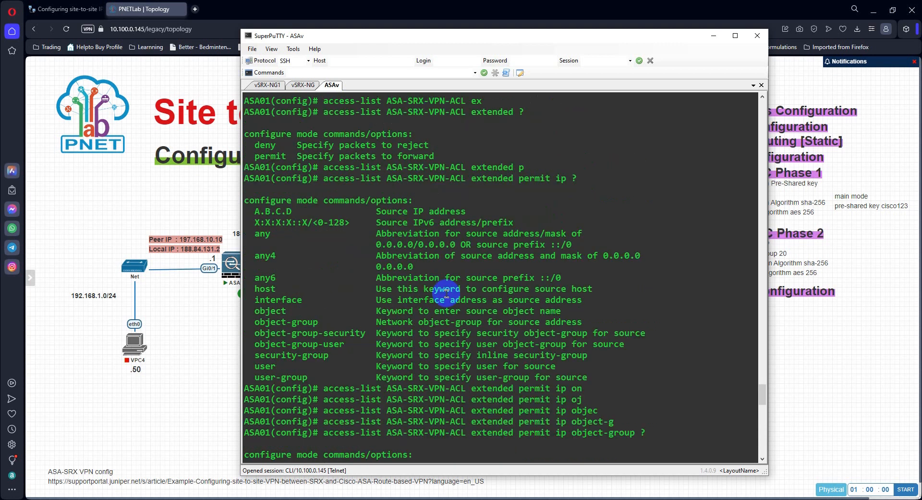
pyautogui.scroll(5, 440, 284)
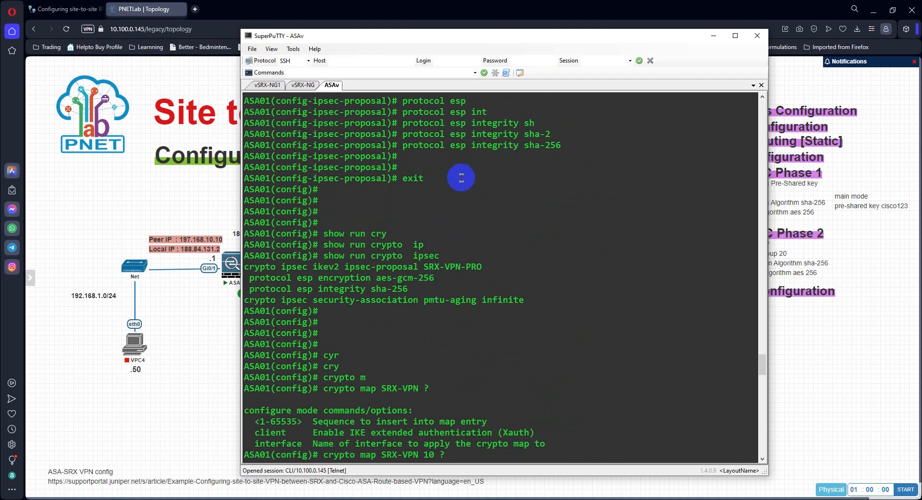
pyautogui.scroll(5, 460, 180)
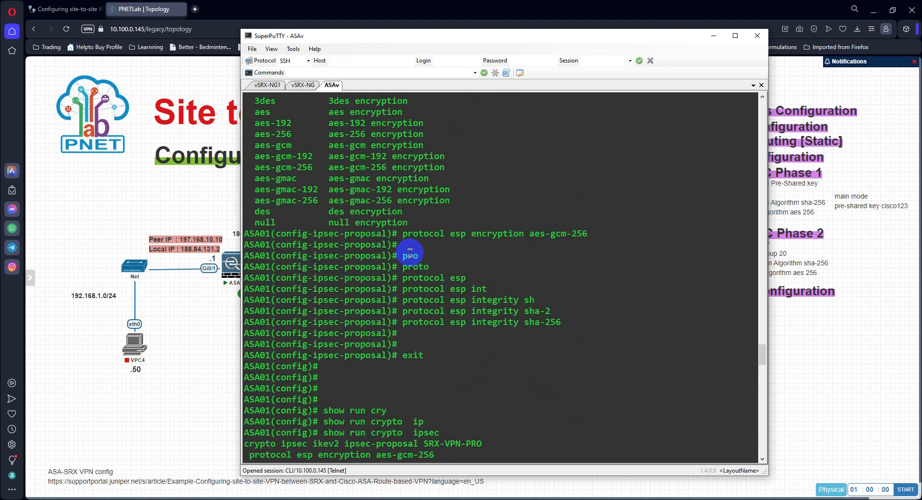
pyautogui.scroll(5, 366, 238)
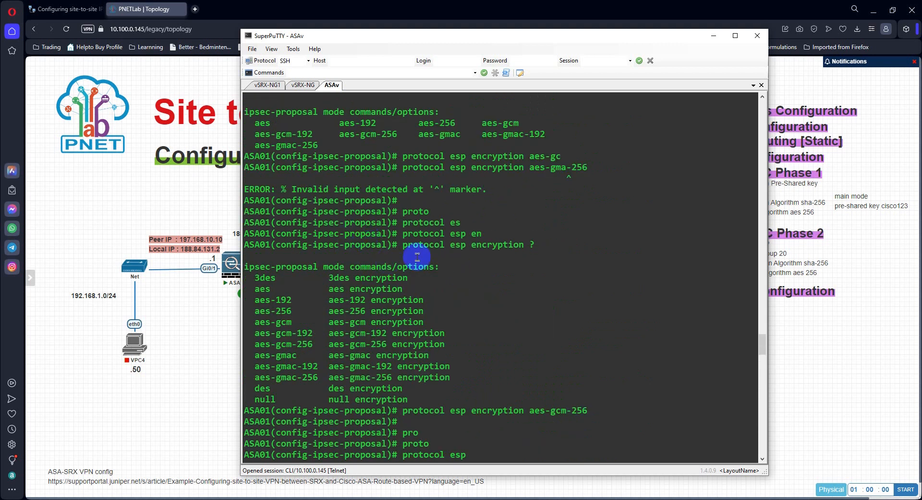
pyautogui.scroll(5, 386, 181)
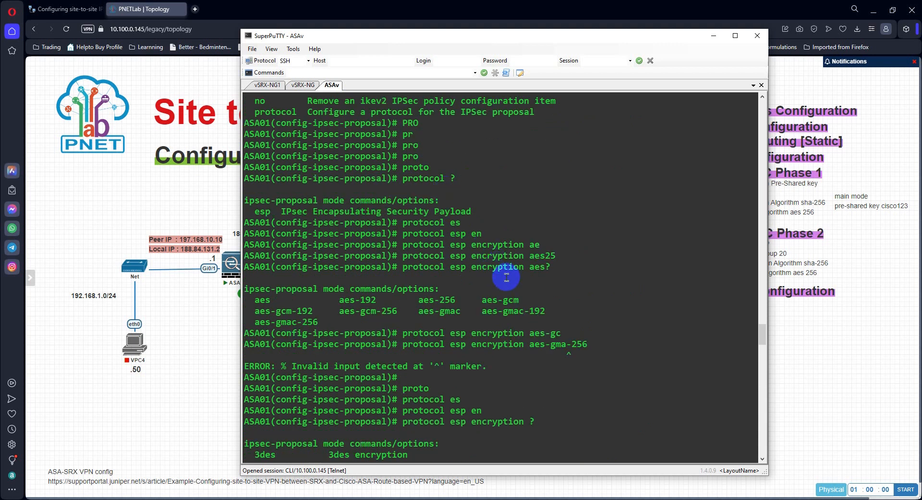
pyautogui.scroll(5, 500, 267)
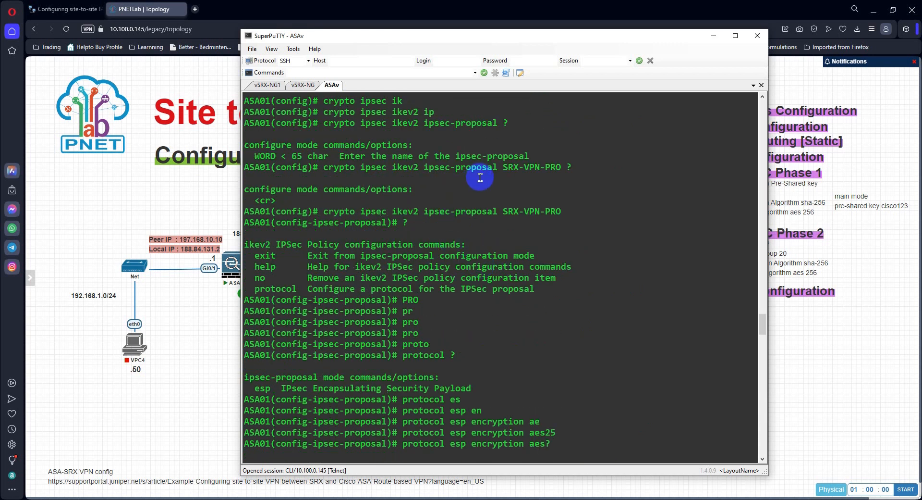
pyautogui.scroll(-10, 471, 185)
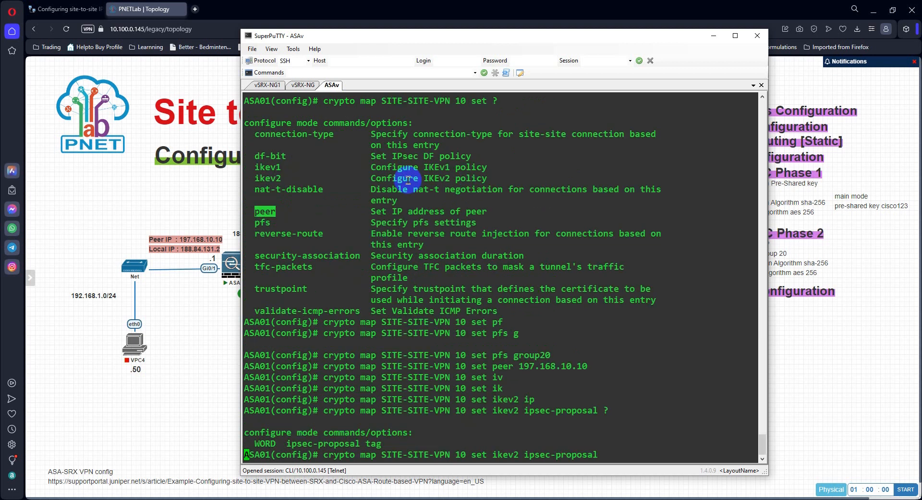
pyautogui.scroll(15, 493, 243)
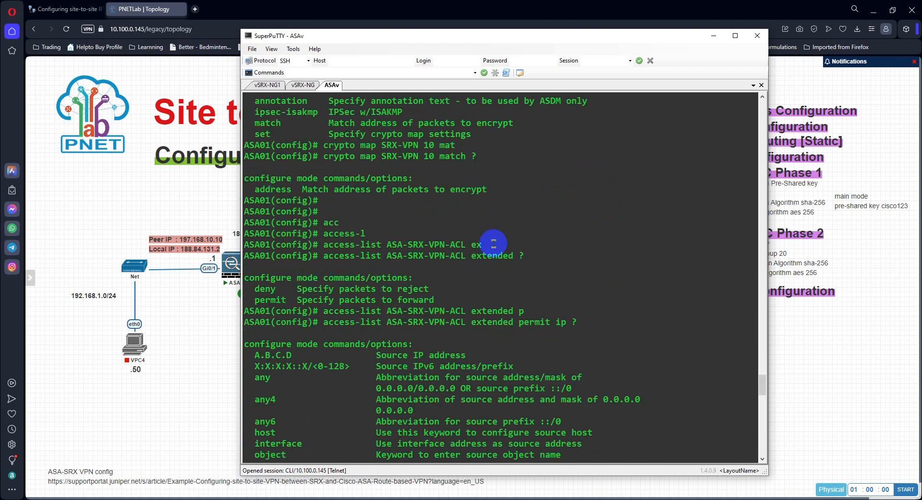
pyautogui.scroll(12, 499, 240)
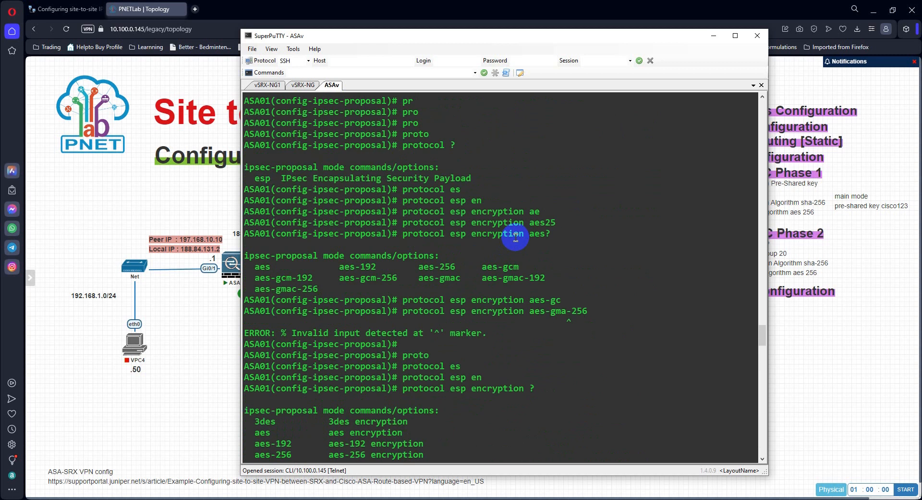
pyautogui.doubleClick(518, 178)
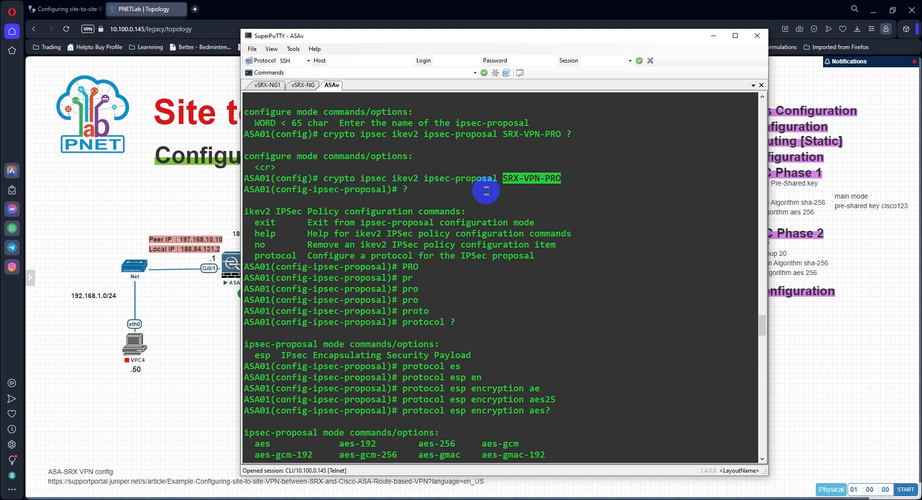
# Step: Assign ikev2 ipsec-proposal SRX-VPN-PRO to crypto map SITE-SITE-VPN 10 and submit the full command
pyautogui.scroll(-12, 545, 256)
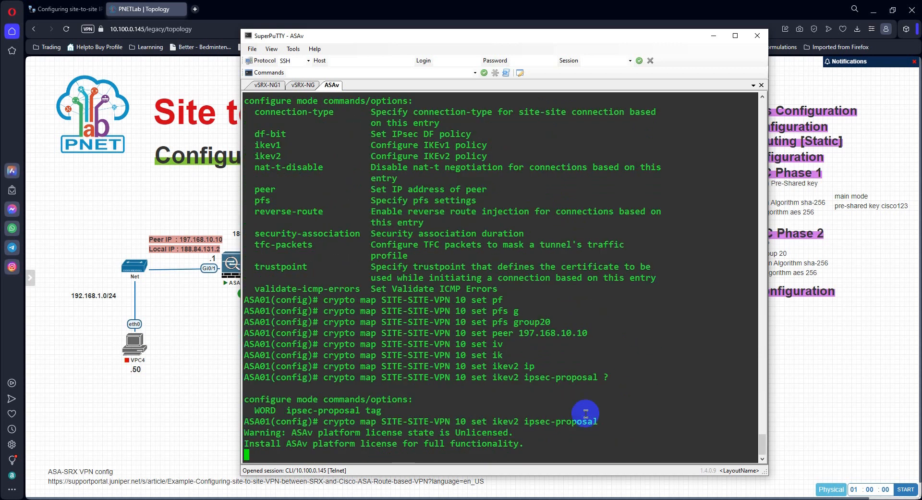
pyautogui.write('SRX-VPN-PRO')
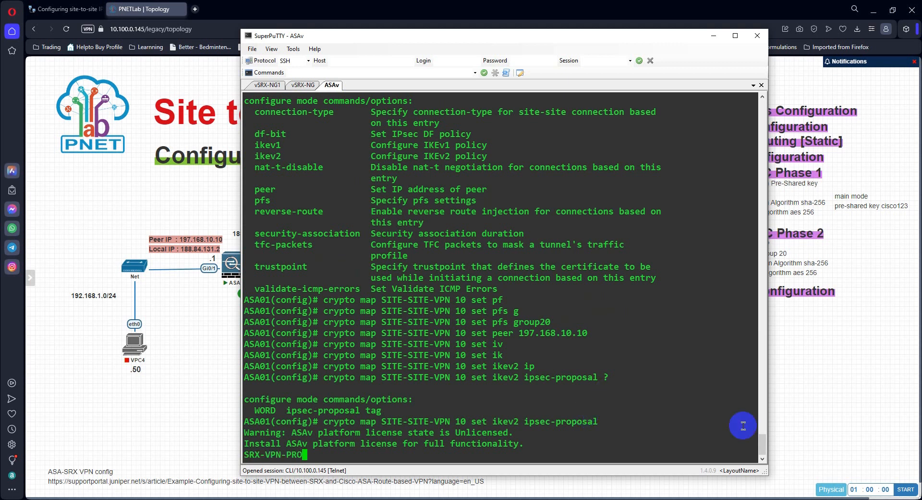
pyautogui.press('Return')
pyautogui.write('crypto map SITE-SITE-VPN 10 set ikev2 ipsec-proposal SRX-VPN-PRO')
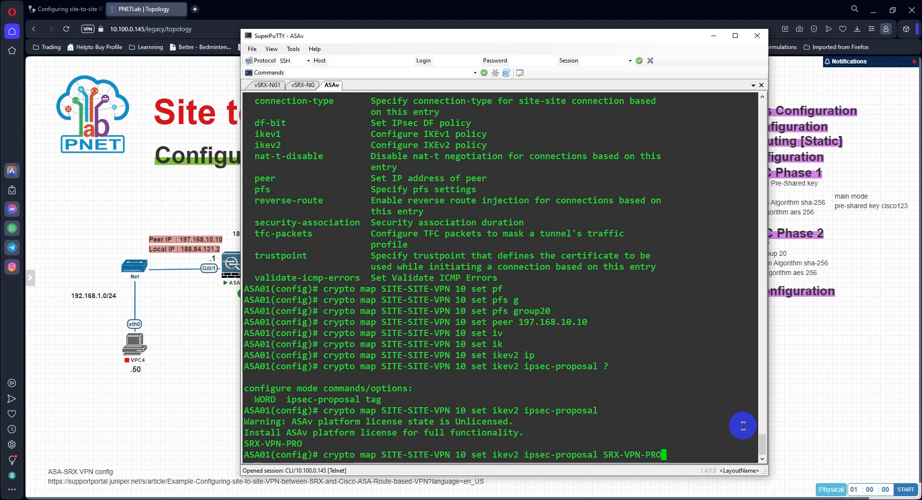
pyautogui.press('Return')
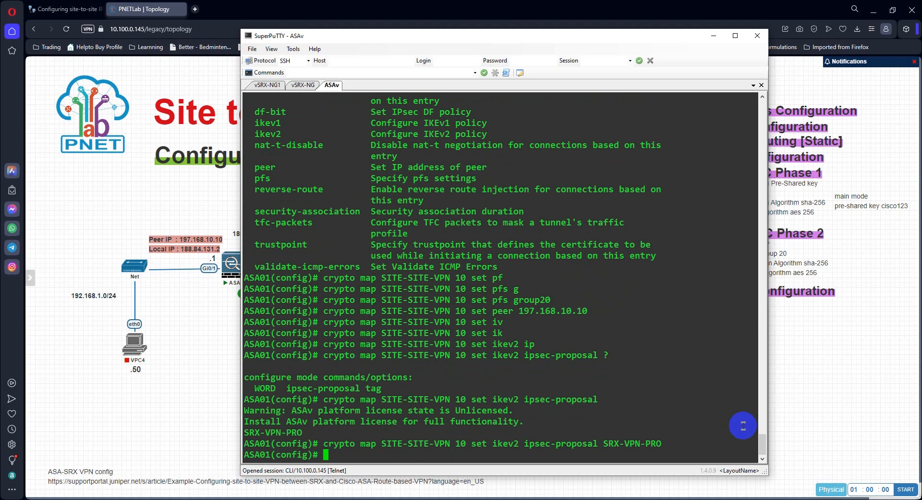
# Step: Start a new crypto map command and insert the map name SITE-SITE-VPN copied from the previous command
pyautogui.write('cry')
pyautogui.press('Tab')
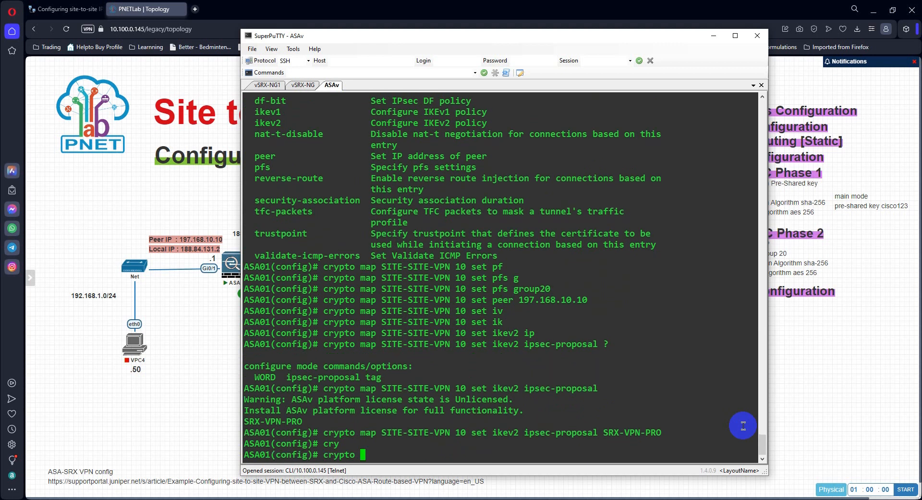
pyautogui.write('map S')
pyautogui.press('Tab')
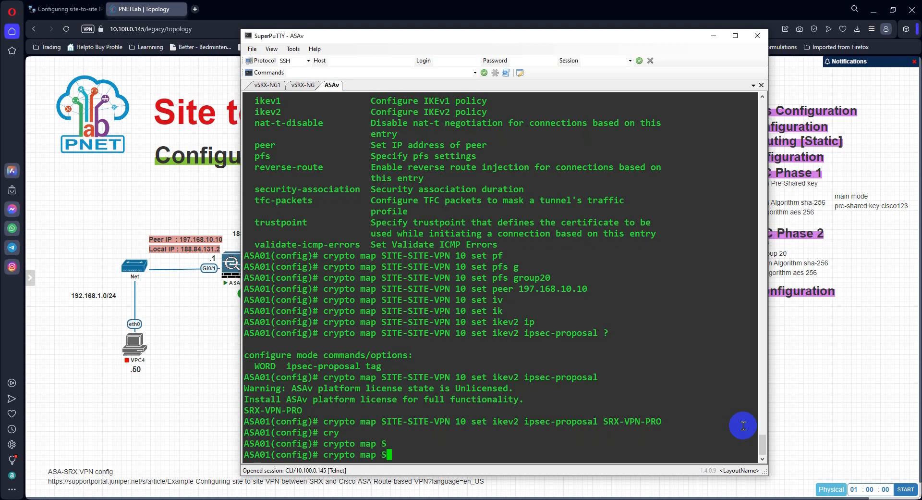
pyautogui.press('BackSpace')
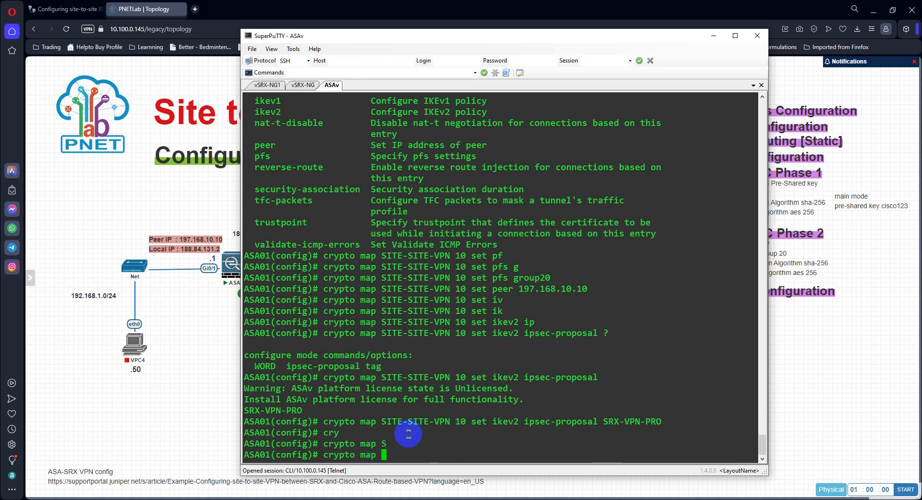
pyautogui.moveTo(381, 421); pyautogui.dragTo(452, 421)
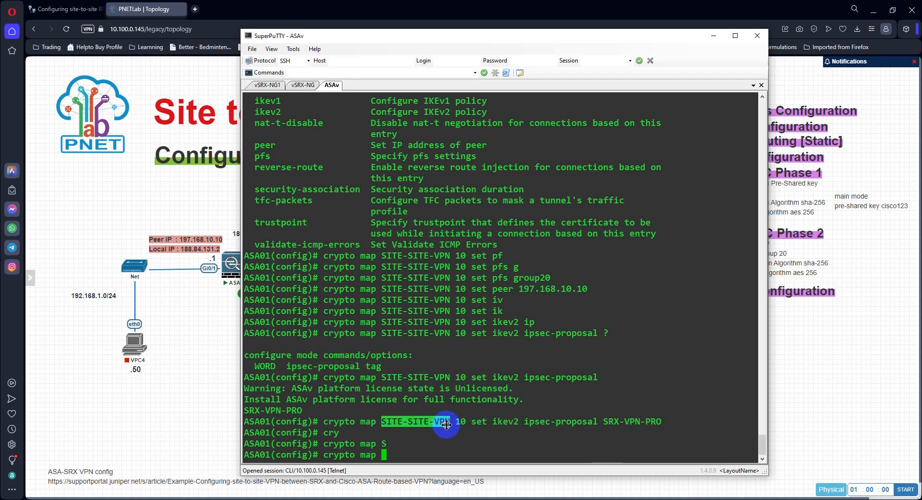
pyautogui.rightClick(474, 449)
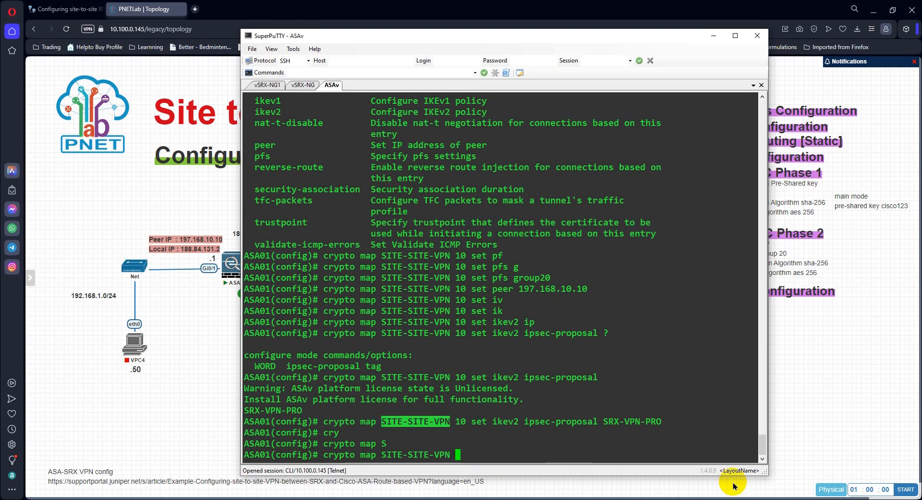
# Step: Complete the command for sequence 10 to set the security-association lifetime to 3600 seconds, and submit it
pyautogui.write('10 set sec')
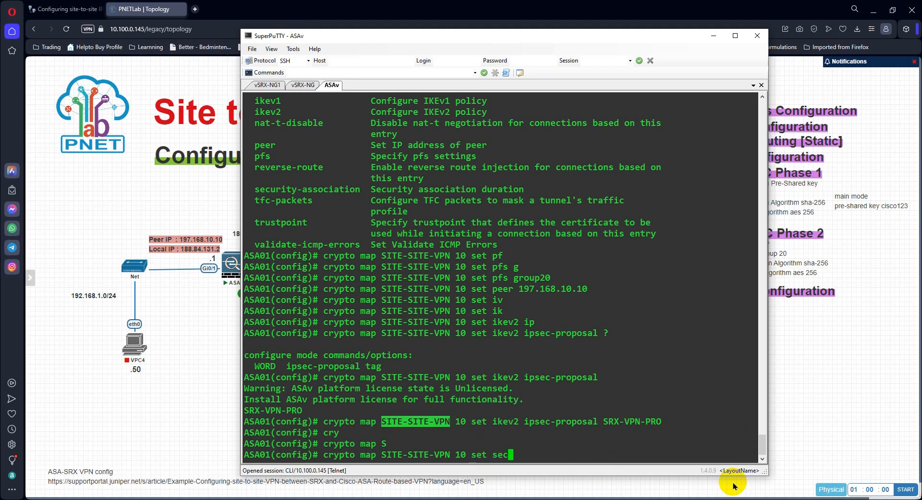
pyautogui.press('Tab')
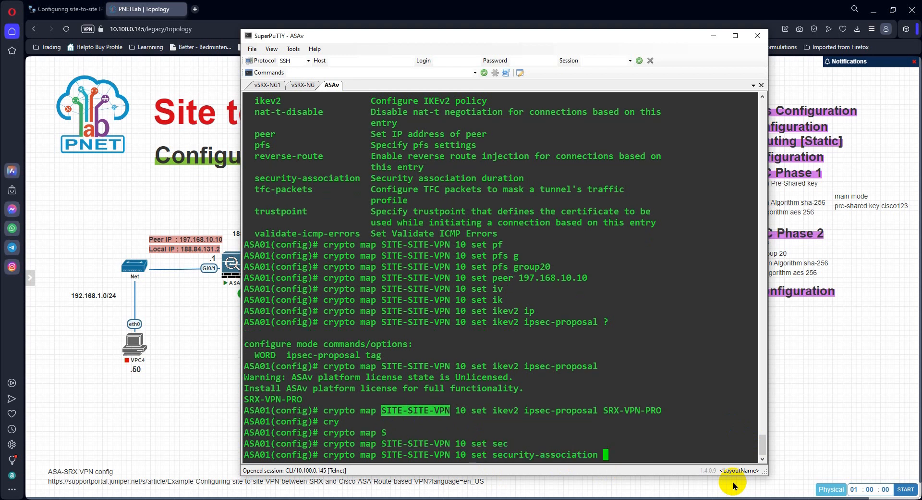
pyautogui.write('li')
pyautogui.press('Tab')
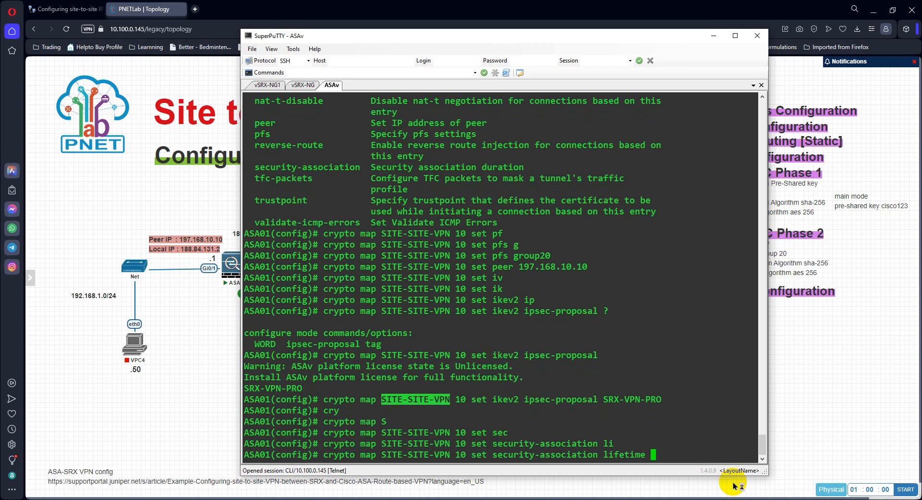
pyautogui.write('sec')
pyautogui.press('Tab')
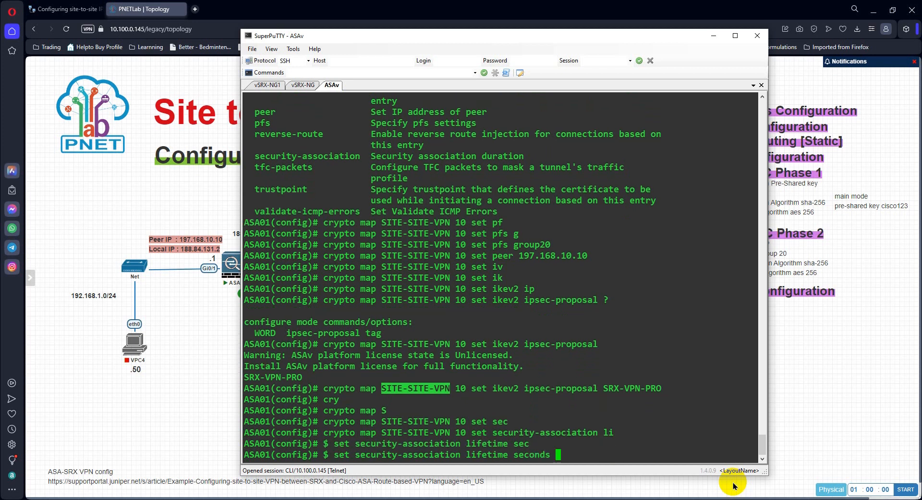
pyautogui.write('3600')
pyautogui.press('Return')
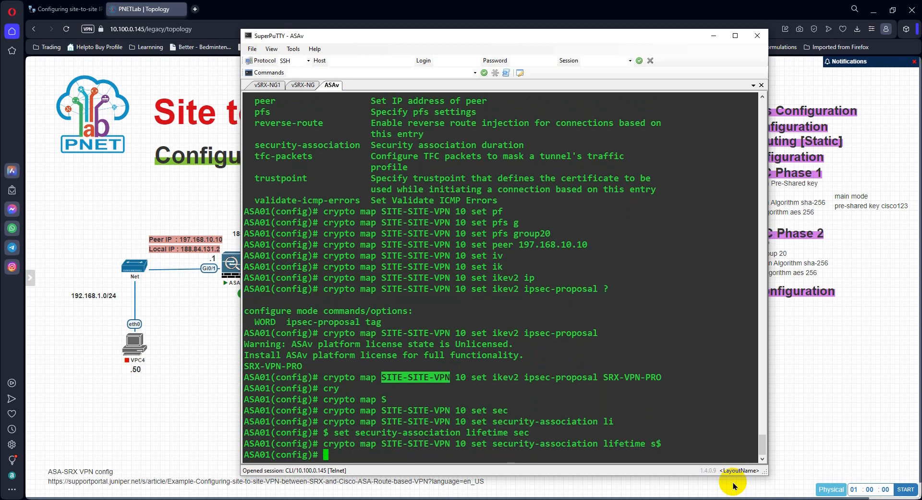
pyautogui.press('Return')
pyautogui.press('Return')
pyautogui.press('Return')
pyautogui.press('Return')
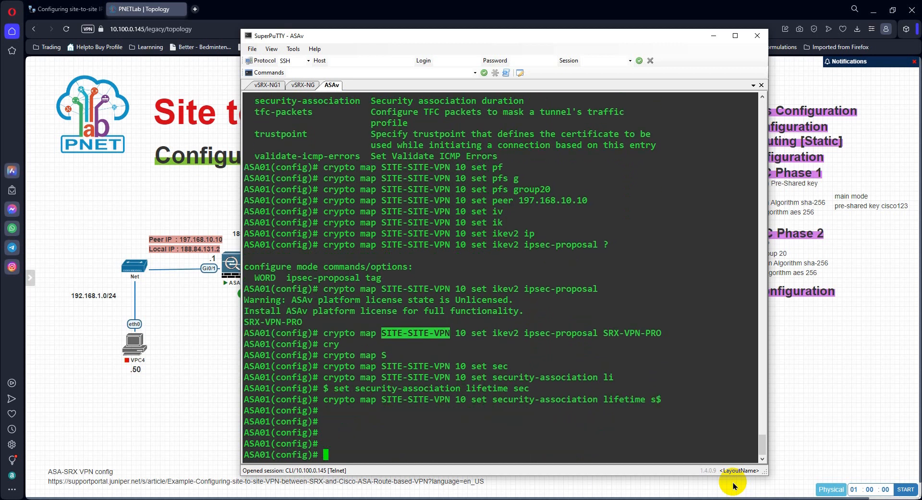
pyautogui.press('Return')
# Step: Display the running crypto map configuration with show run crypto map
pyautogui.write('s')
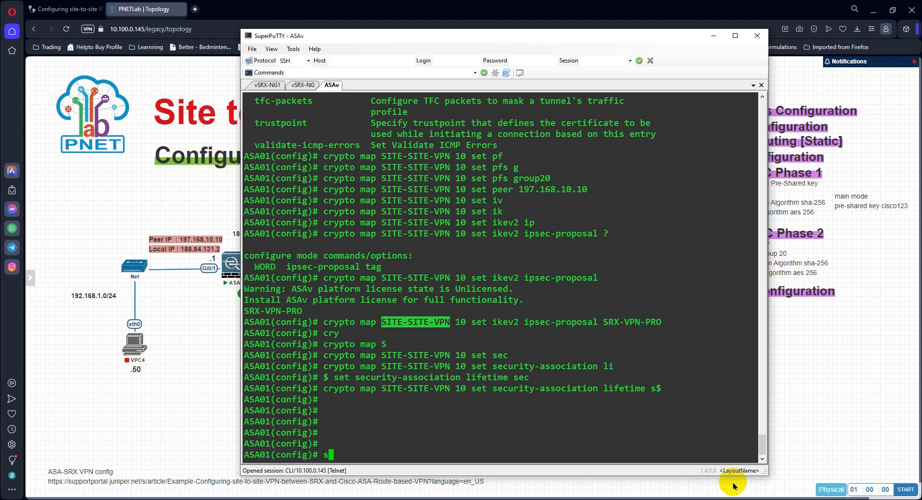
pyautogui.write('how run cry')
pyautogui.press('Tab')
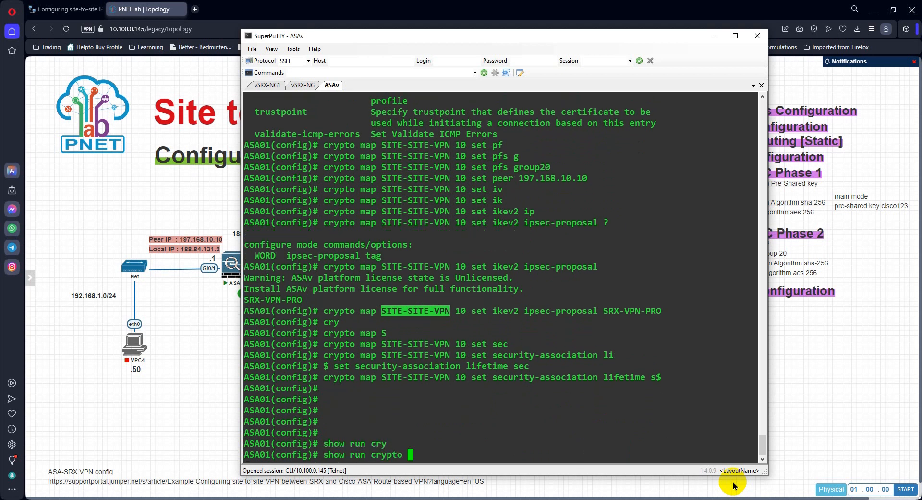
pyautogui.write('m')
pyautogui.press('Tab')
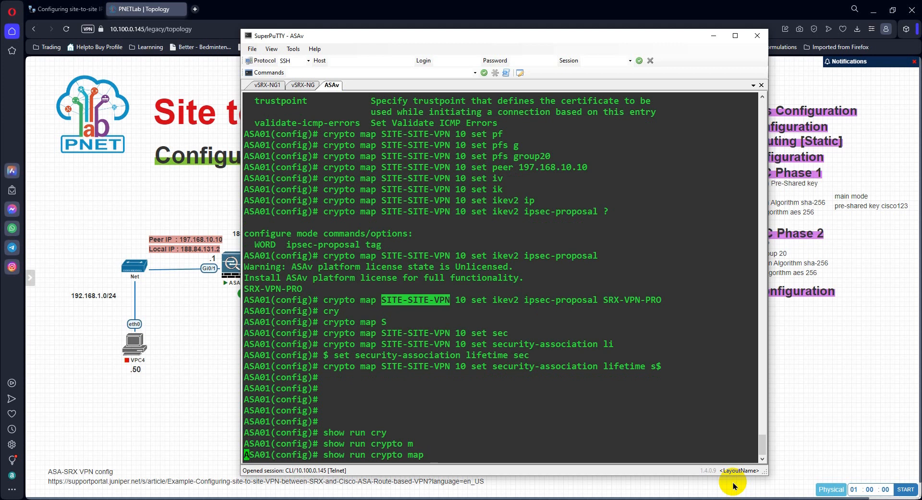
pyautogui.press('Return')
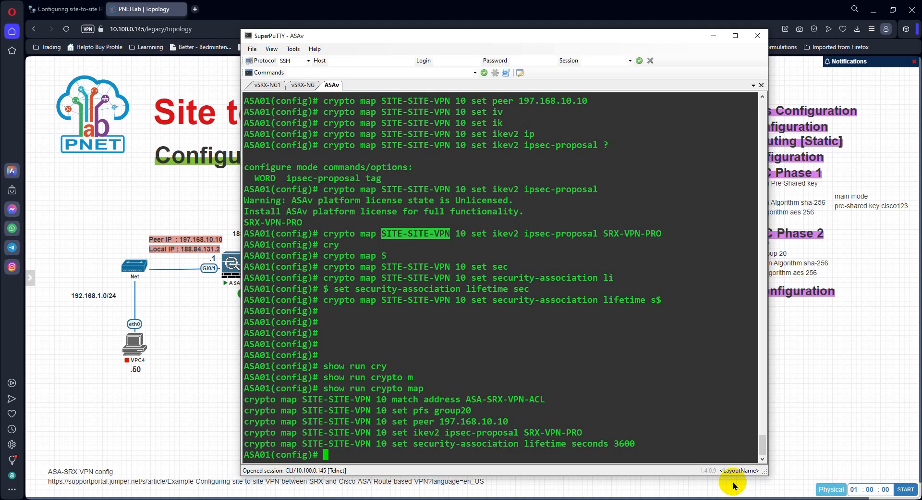
# Step: Display the running IKEv2 configuration with show run crypto ikev2
pyautogui.press('Return')
pyautogui.press('Return')
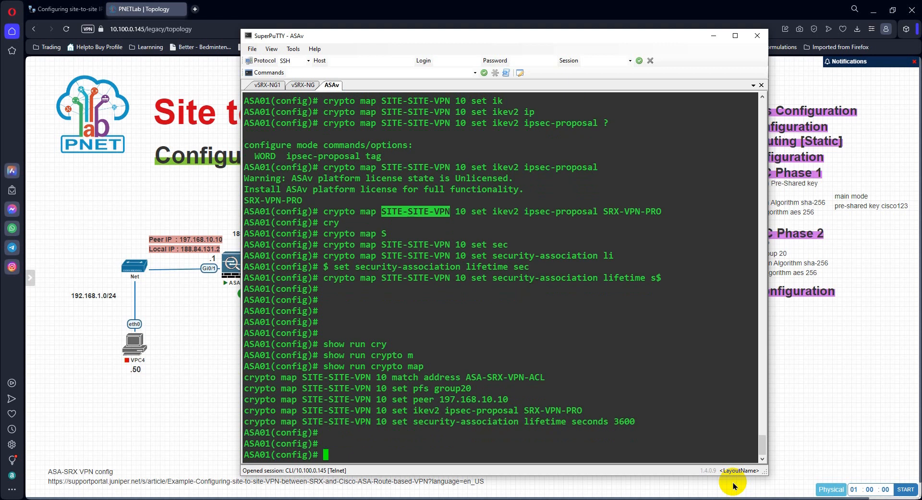
pyautogui.press('Up')
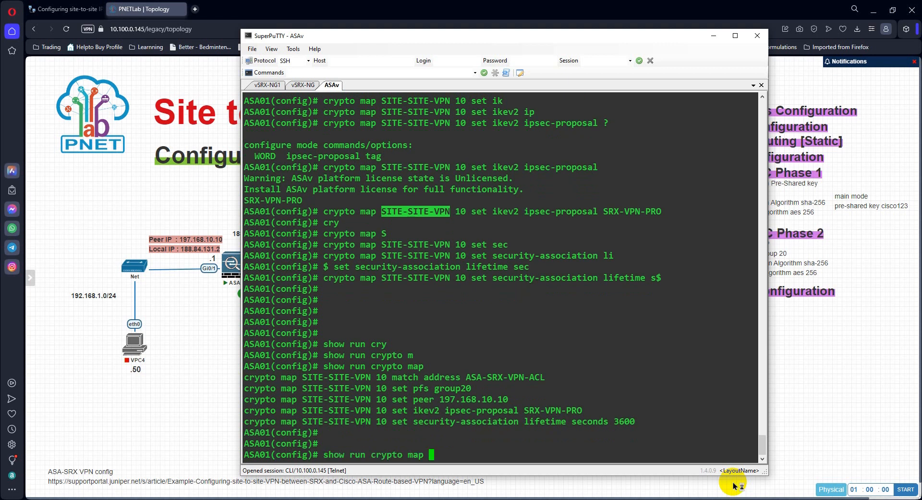
pyautogui.press('BackSpace')
pyautogui.press('BackSpace')
pyautogui.press('BackSpace')
pyautogui.press('BackSpace')
pyautogui.write('ik')
pyautogui.press('Tab')
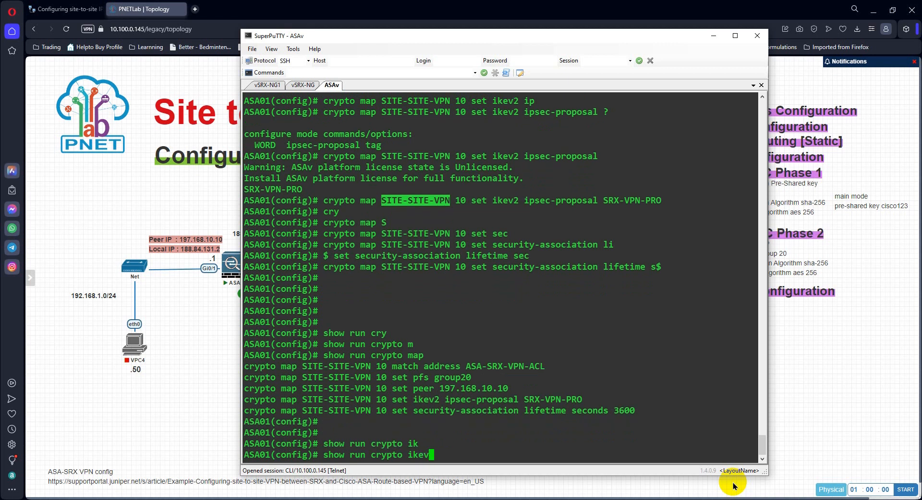
pyautogui.write('3')
pyautogui.press('Return')
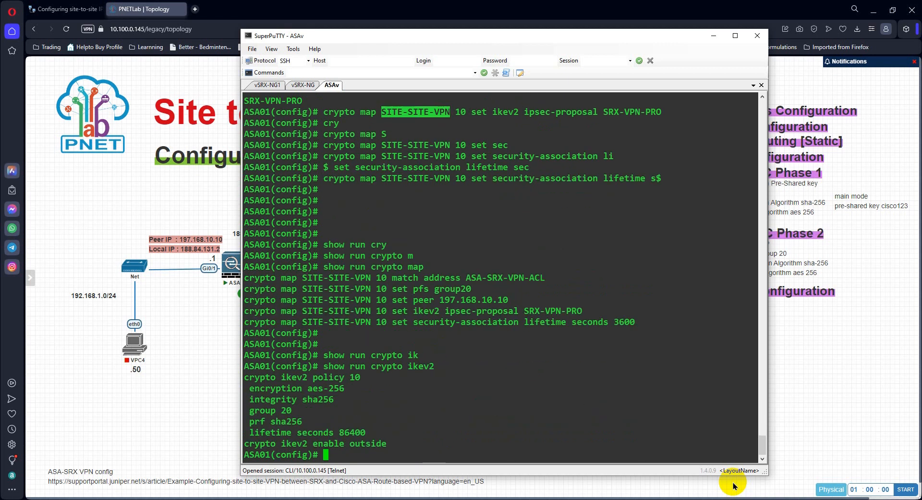
# Step: Display the running tunnel group configuration with show run tunnel-group
pyautogui.press('Up')
pyautogui.press('BackSpace')
pyautogui.press('BackSpace')
pyautogui.press('BackSpace')
pyautogui.press('BackSpace')
pyautogui.press('BackSpace')
pyautogui.press('BackSpace')
pyautogui.press('BackSpace')
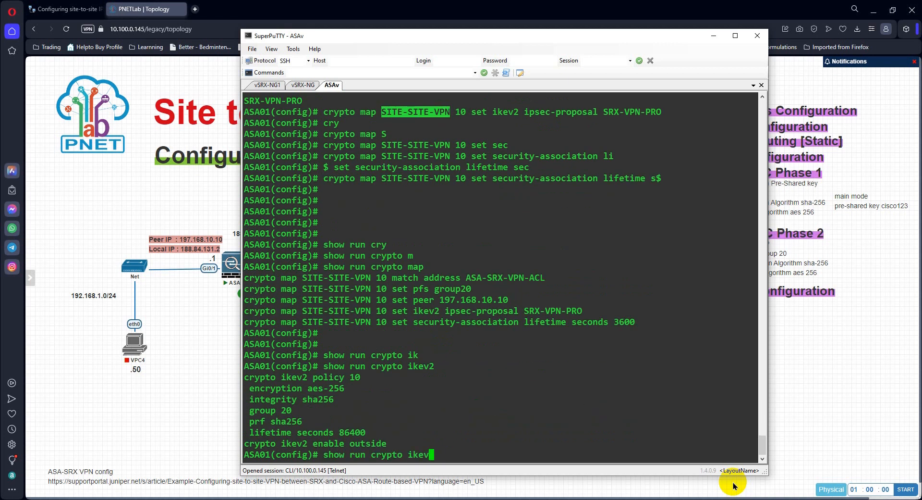
pyautogui.press('BackSpace')
pyautogui.press('BackSpace')
pyautogui.press('BackSpace')
pyautogui.press('BackSpace')
pyautogui.press('BackSpace')
pyautogui.press('BackSpace')
pyautogui.press('BackSpace')
pyautogui.write('tu')
pyautogui.press('Tab')
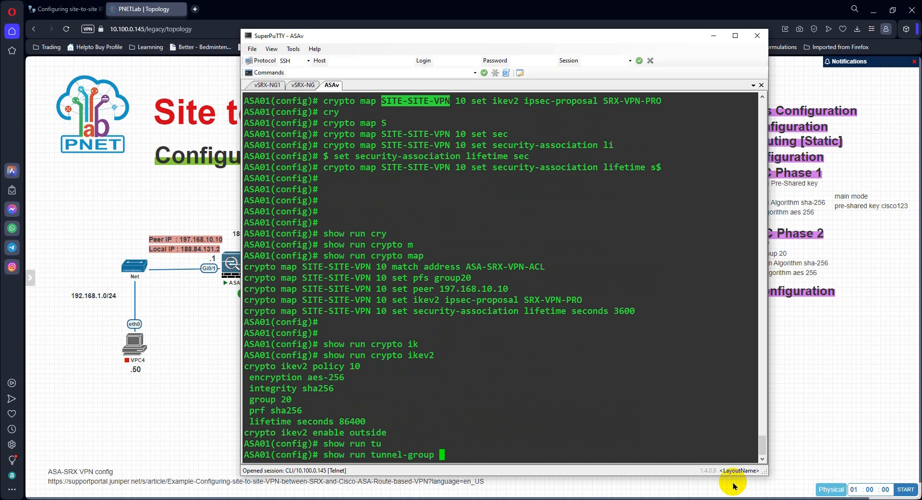
pyautogui.press('Return')
pyautogui.press('Return')
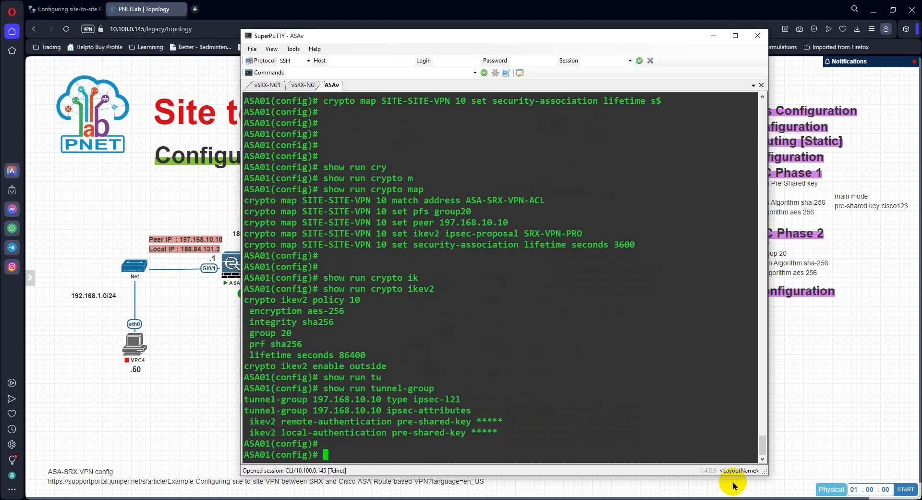
# Step: Display the running IPsec configuration with show run crypto ipsec
pyautogui.press('Up')
pyautogui.press('BackSpace')
pyautogui.press('BackSpace')
pyautogui.press('BackSpace')
pyautogui.press('BackSpace')
pyautogui.press('BackSpace')
pyautogui.press('BackSpace')
pyautogui.press('BackSpace')
pyautogui.press('BackSpace')
pyautogui.press('BackSpace')
pyautogui.press('BackSpace')
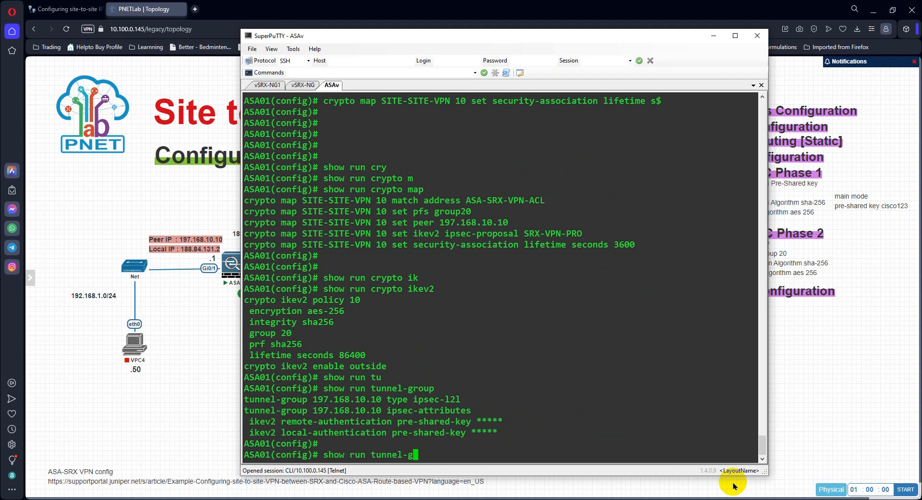
pyautogui.press('BackSpace')
pyautogui.press('BackSpace')
pyautogui.press('BackSpace')
pyautogui.write('cry')
pyautogui.press('Tab')
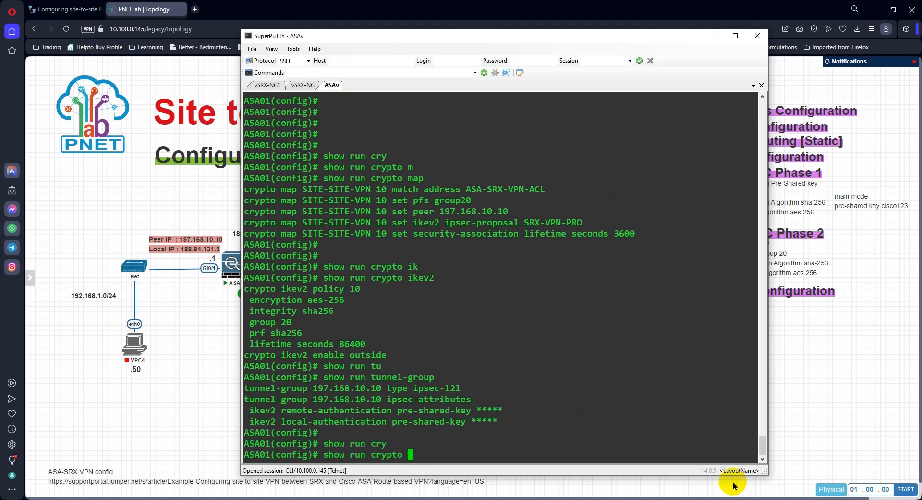
pyautogui.write('ip')
pyautogui.press('Tab')
pyautogui.press('Return')
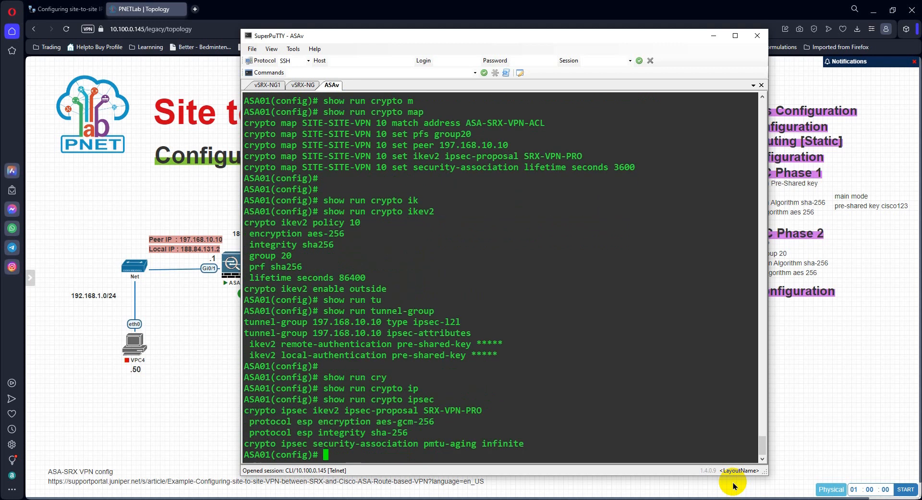
pyautogui.press('Return')
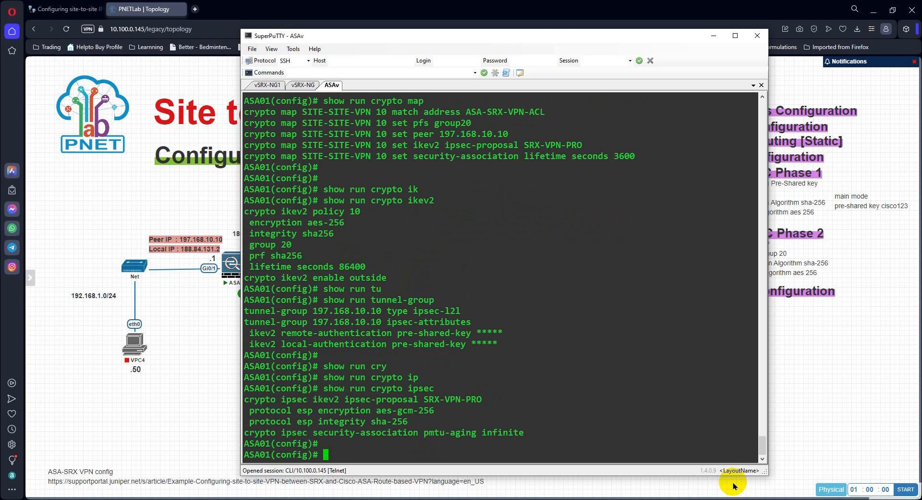
# Step: Display the running crypto map configuration again with show run crypto map
pyautogui.press('Up')
pyautogui.press('BackSpace')
pyautogui.press('BackSpace')
pyautogui.press('BackSpace')
pyautogui.press('BackSpace')
pyautogui.press('BackSpace')
pyautogui.press('BackSpace')
pyautogui.press('BackSpace')
pyautogui.press('BackSpace')
pyautogui.press('BackSpace')
pyautogui.press('BackSpace')
pyautogui.press('BackSpace')
pyautogui.write('ry')
pyautogui.press('Tab')
pyautogui.write('m')
pyautogui.press('Return')
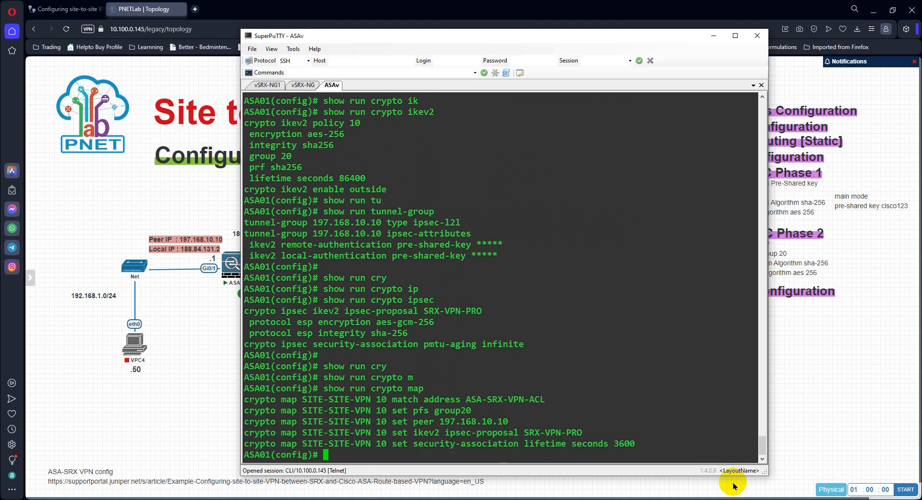
# Step: Display the configured access lists with show run access-list
pyautogui.write('show  run ac')
pyautogui.press('Tab')
pyautogui.press('Tab')
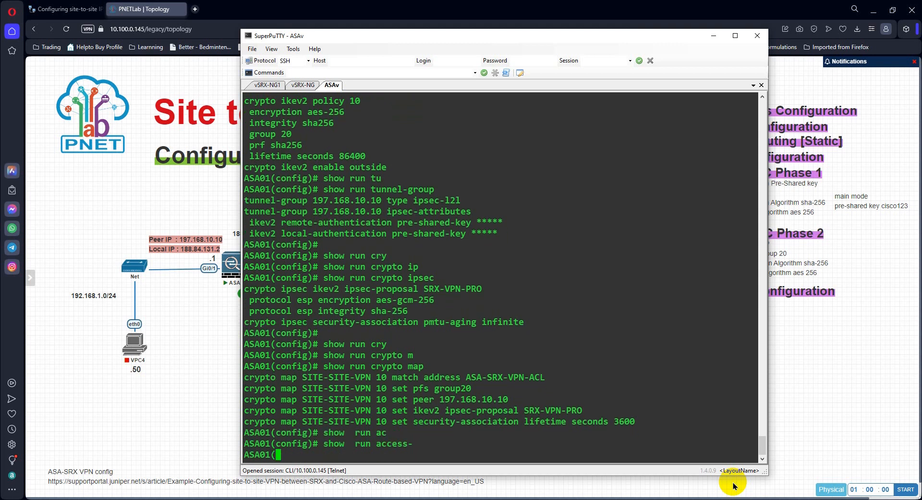
pyautogui.write('l')
pyautogui.press('Tab')
pyautogui.press('Return')
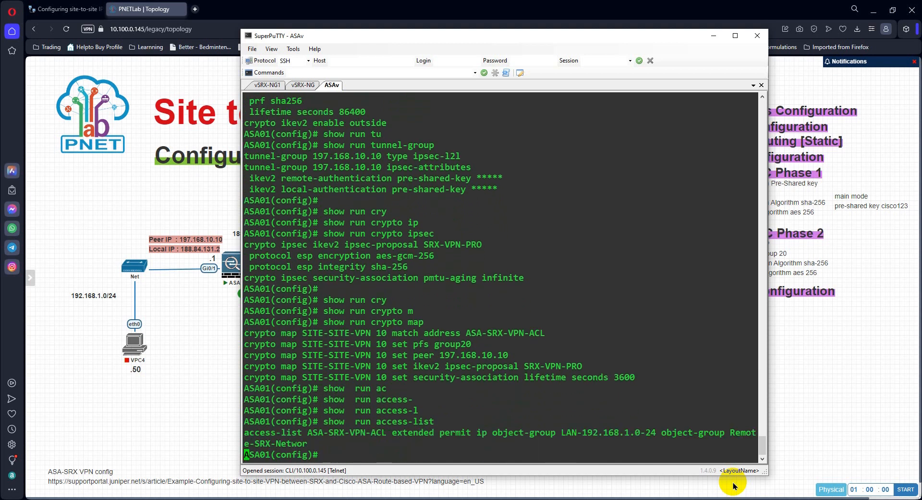
pyautogui.press('Return')
pyautogui.press('Return')
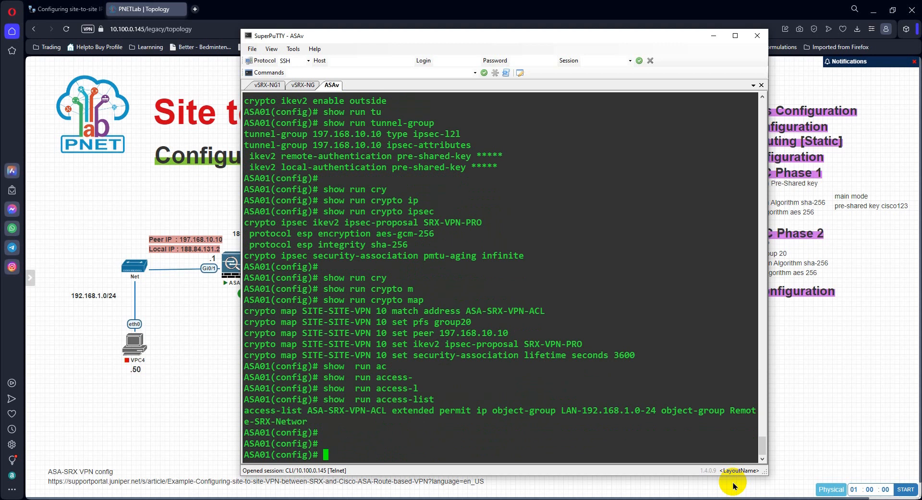
# Step: Try to apply the crypto map with the command crypto map SITE-SITE-VPN out, reusing the map name from the output above
pyautogui.write('cry')
pyautogui.press('Tab')
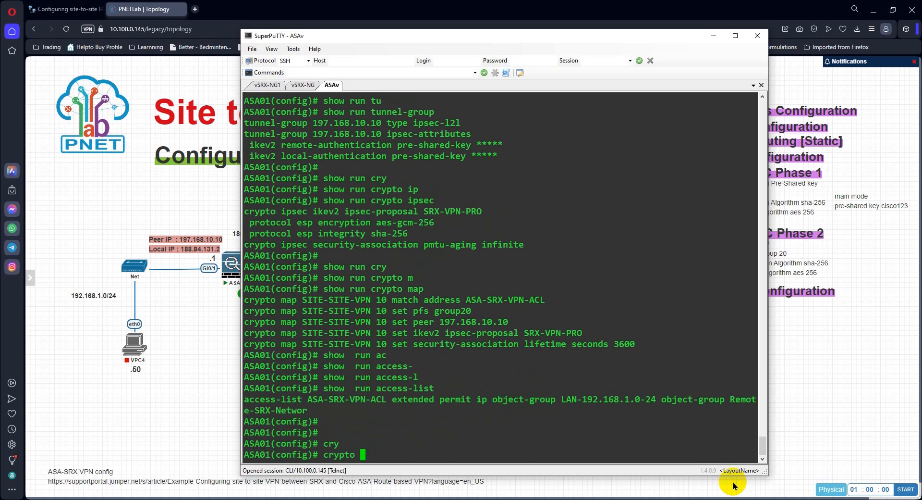
pyautogui.write('ma')
pyautogui.press('Tab')
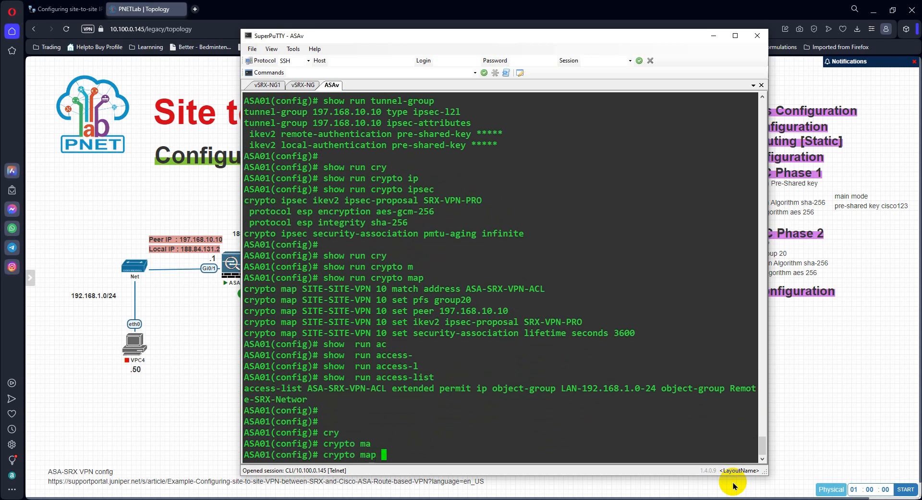
pyautogui.doubleClick(317, 300)
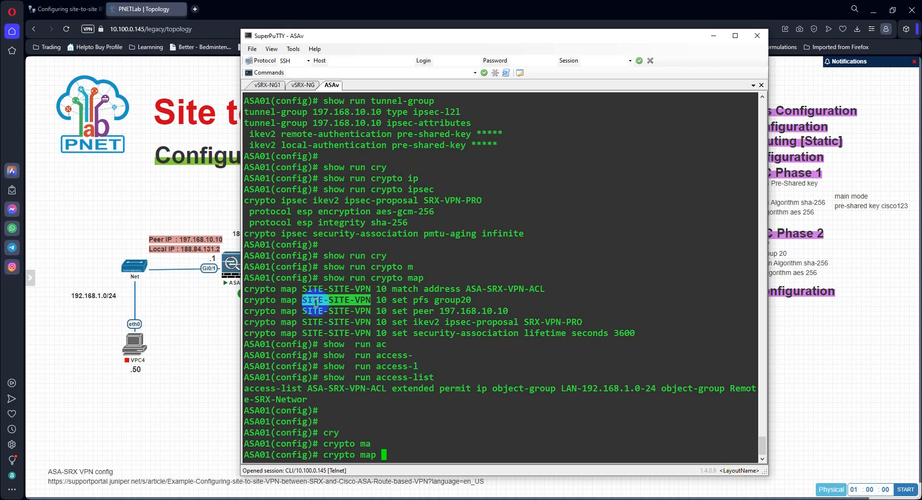
pyautogui.rightClick(552, 450)
pyautogui.write('out')
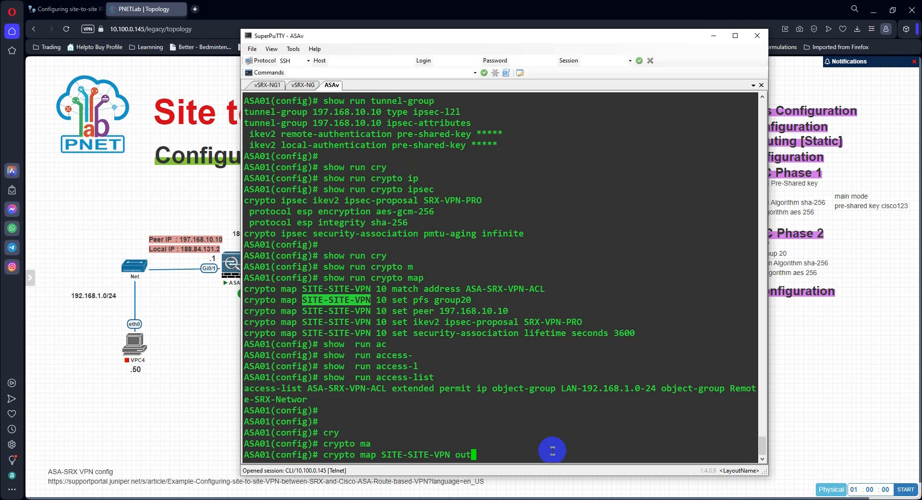
pyautogui.press('Return')
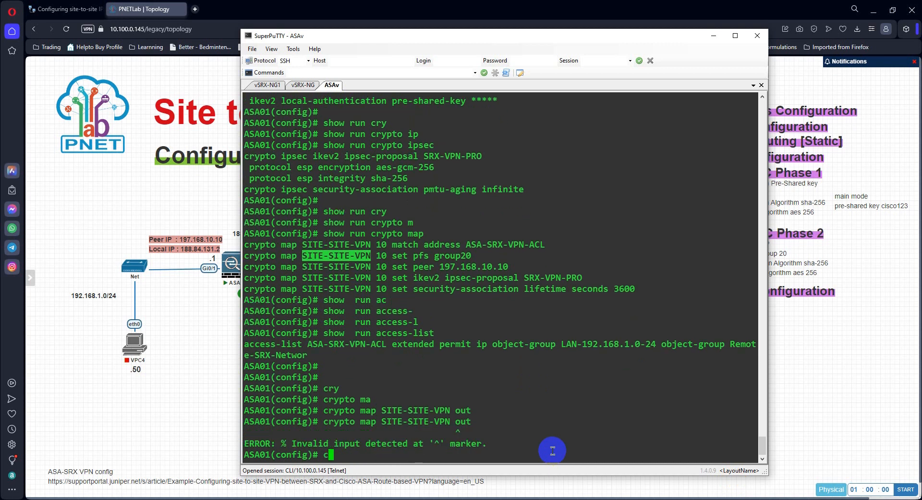
# Step: Correct the recalled command to crypto map SITE-SITE-VPN interface outside and submit it to bind the map to the outside interface
pyautogui.press('Up')
pyautogui.press('Return')
pyautogui.press('Up')
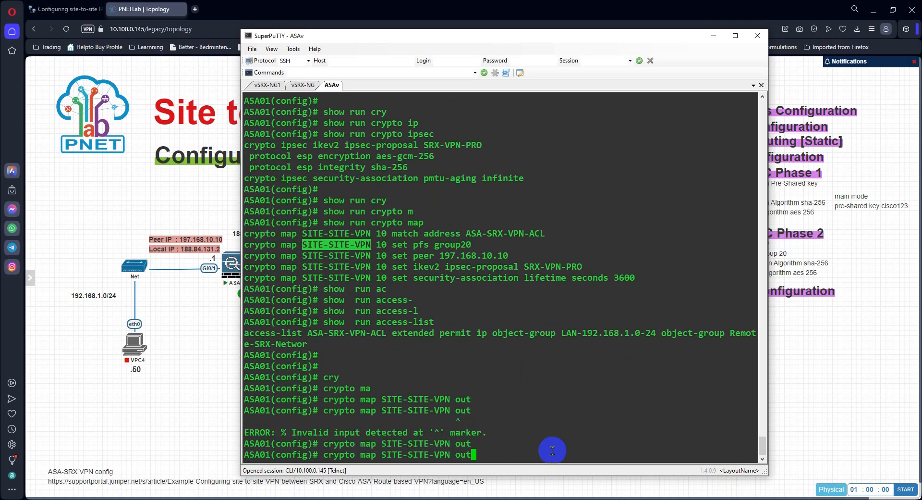
pyautogui.press('BackSpace')
pyautogui.press('BackSpace')
pyautogui.press('BackSpace')
pyautogui.press('BackSpace')
pyautogui.write('in')
pyautogui.press('Tab')
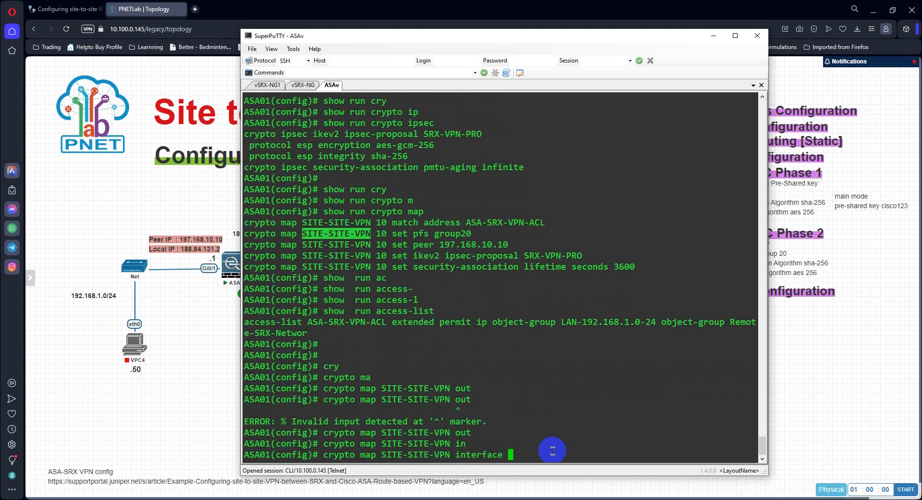
pyautogui.write('ou')
pyautogui.press('Tab')
pyautogui.press('Return')
pyautogui.press('Return')
pyautogui.press('Return')
pyautogui.press('Return')
pyautogui.press('Return')
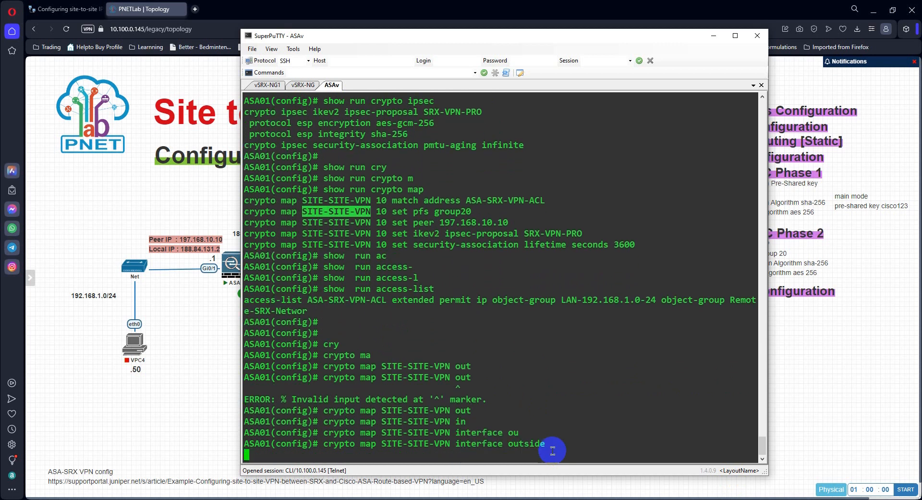
pyautogui.press('Return')
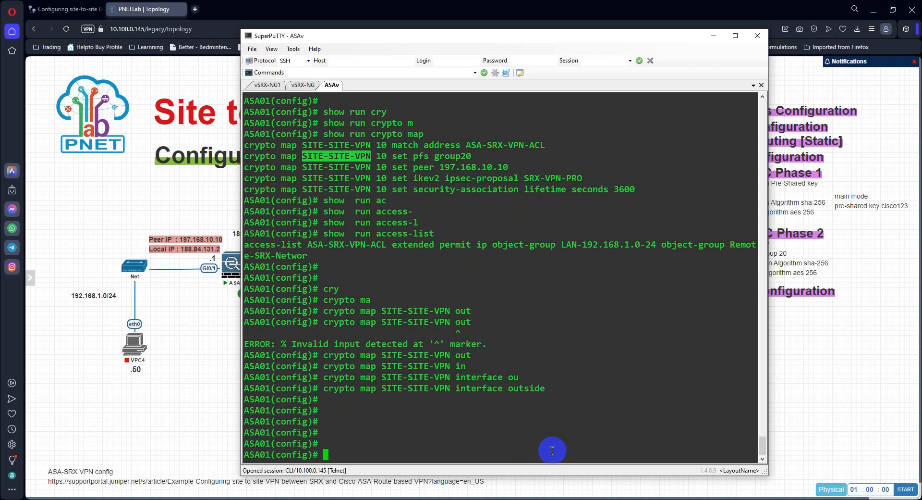
# Step: Save the ASA's running configuration with the wr command
pyautogui.press('Return')
pyautogui.write('wr')
pyautogui.press('Return')
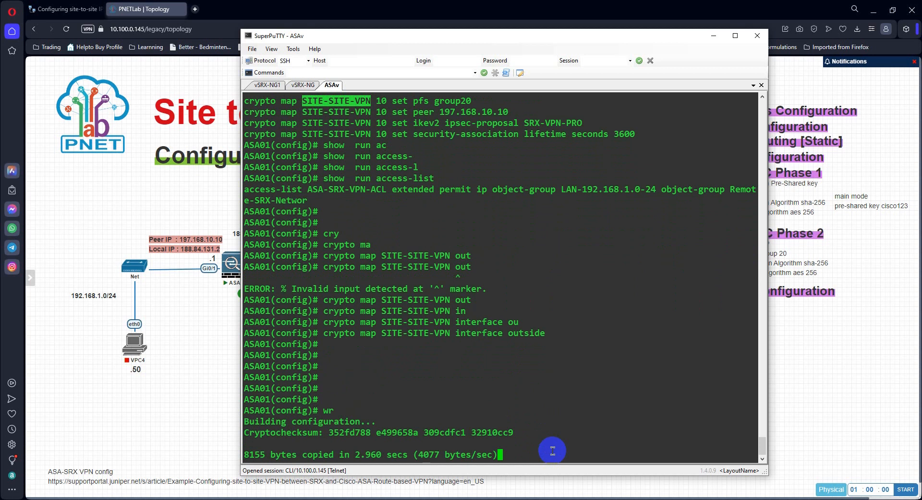
pyautogui.press('Return')
pyautogui.press('Return')
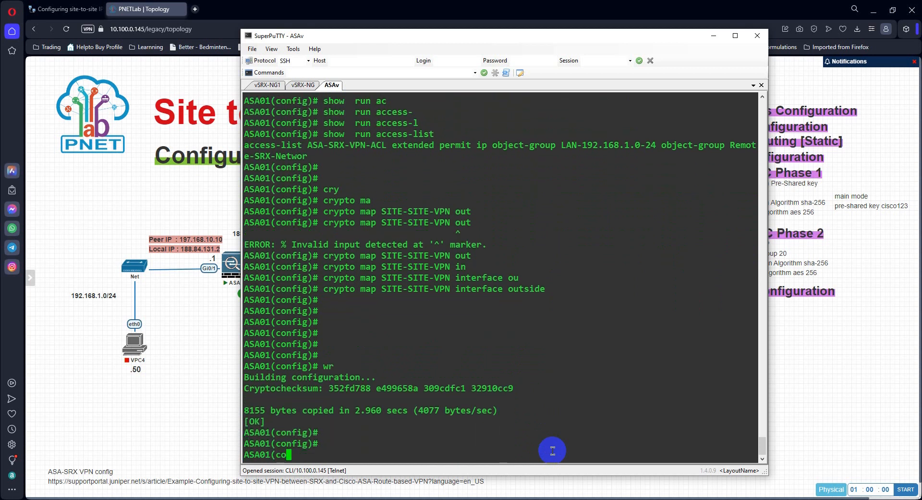
pyautogui.press('Return')
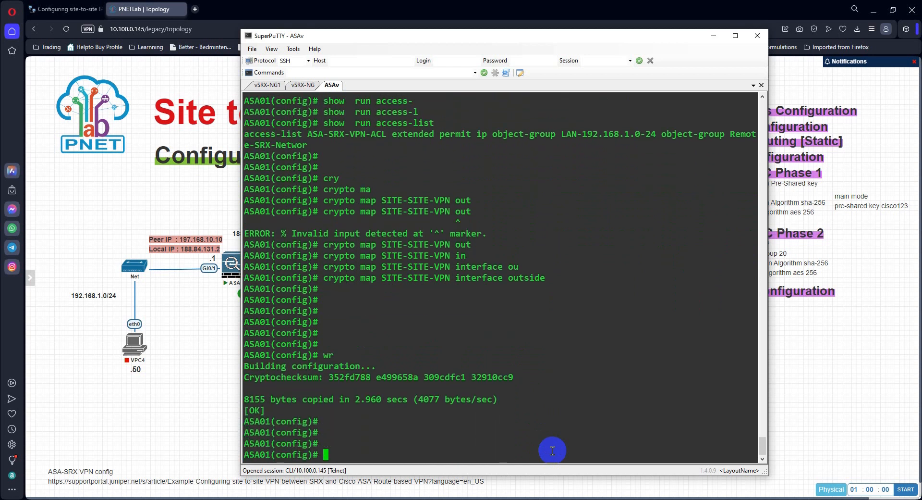